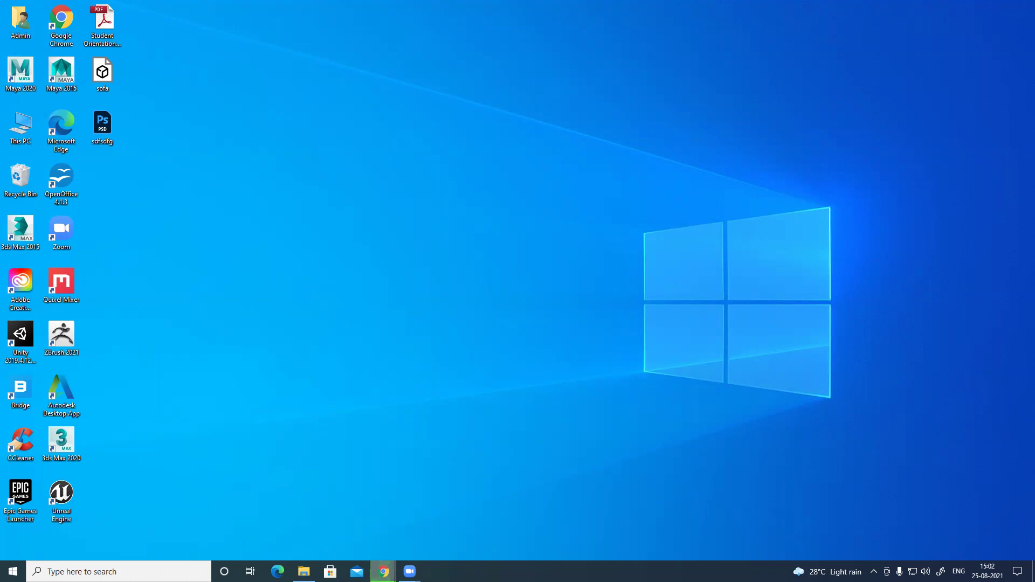
left_click(383, 570)
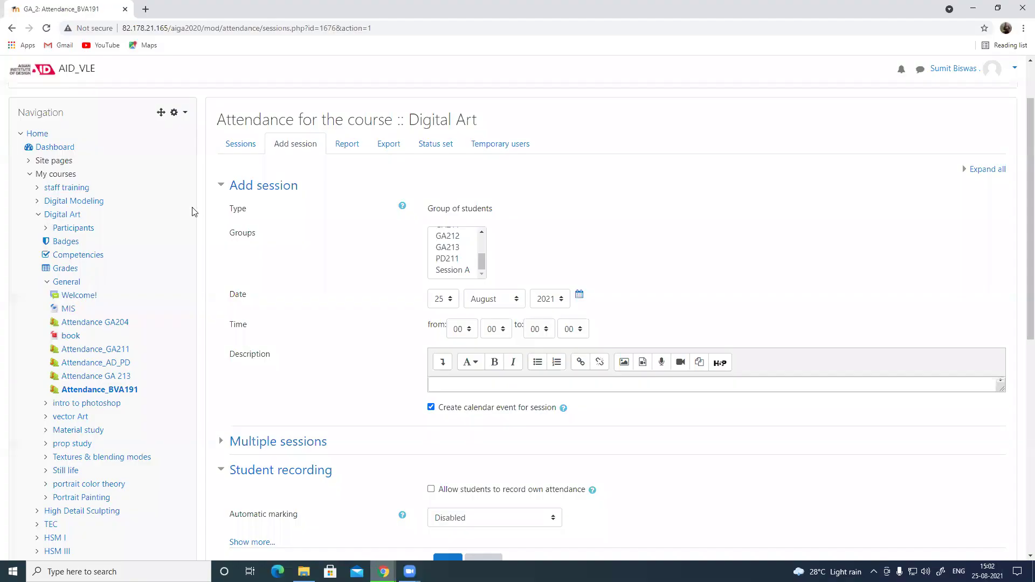
left_click(384, 570)
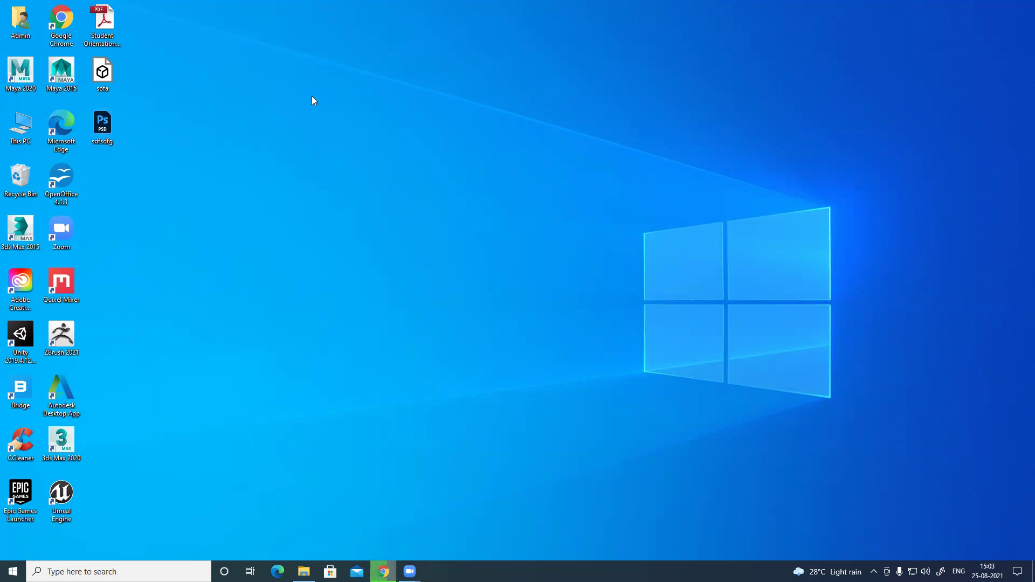
- Launch Maya 2020 from the desktop
double_click(22, 72)
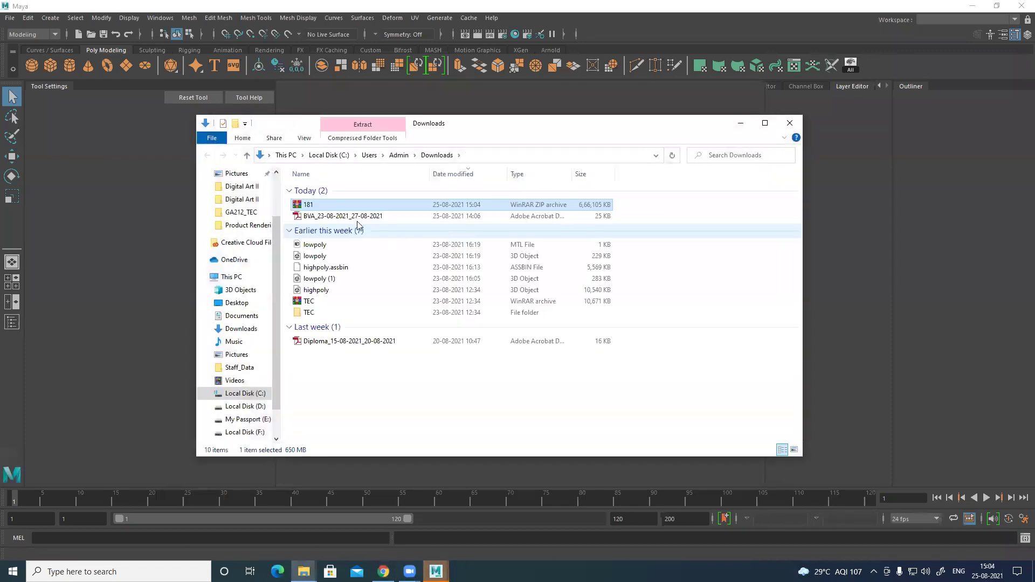
- Transfer the 181 ZIP archive from Downloads into the BVA181 folder on drive D
double_click(303, 206)
right_click(303, 205)
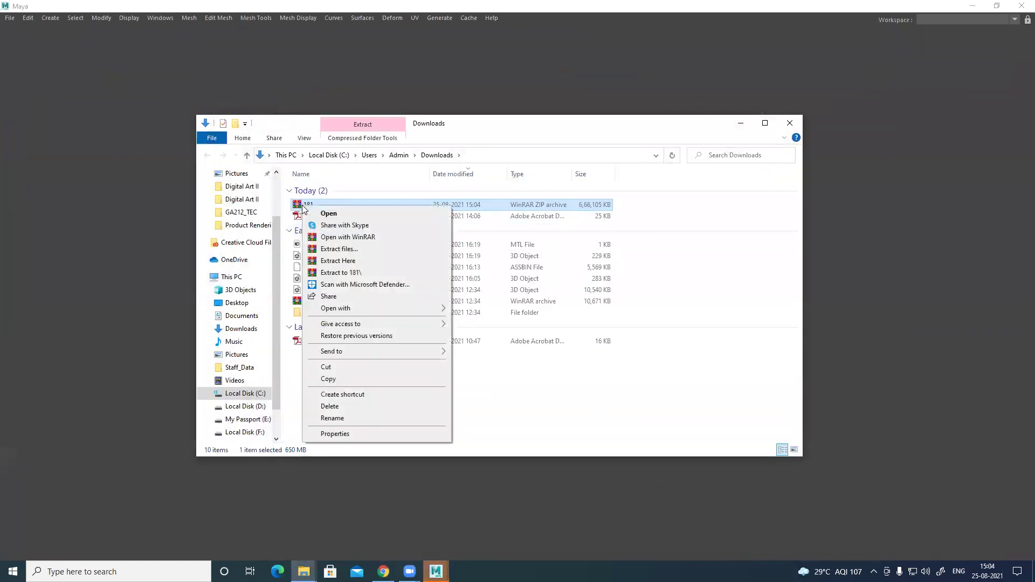
left_click(241, 212)
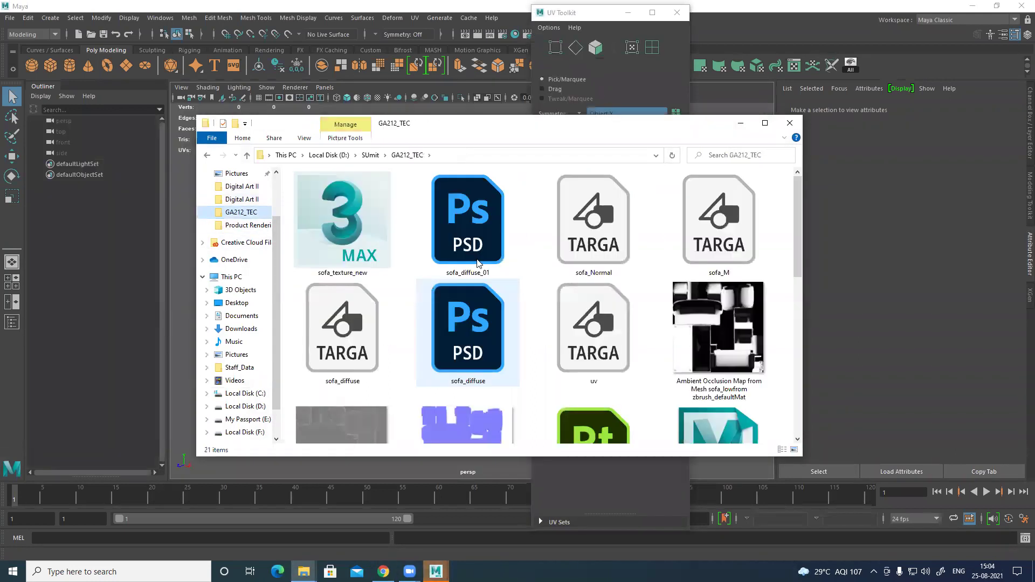
left_click(765, 123)
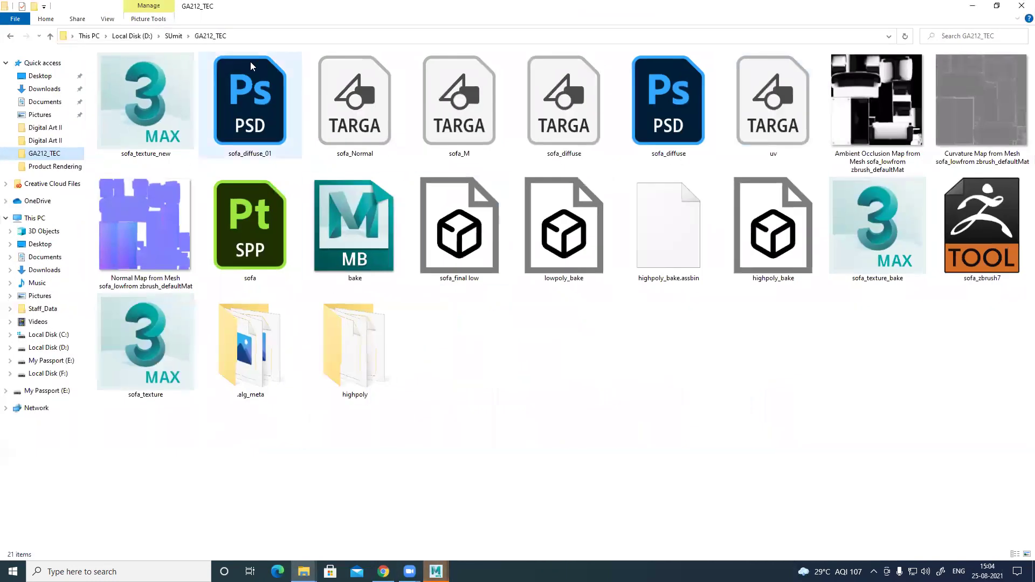
left_click(174, 36)
scroll(543, 351, "down", 6)
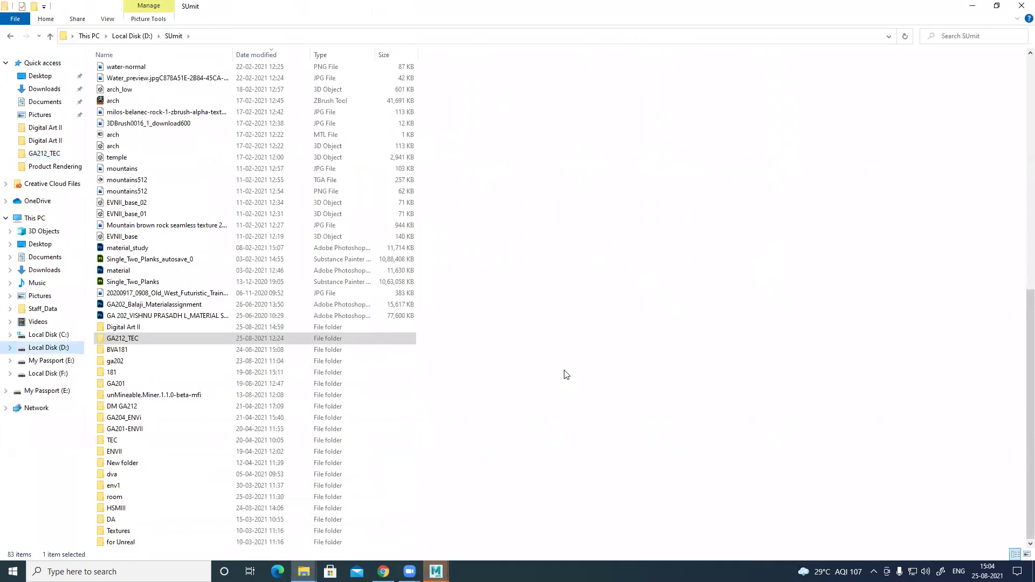
double_click(202, 351)
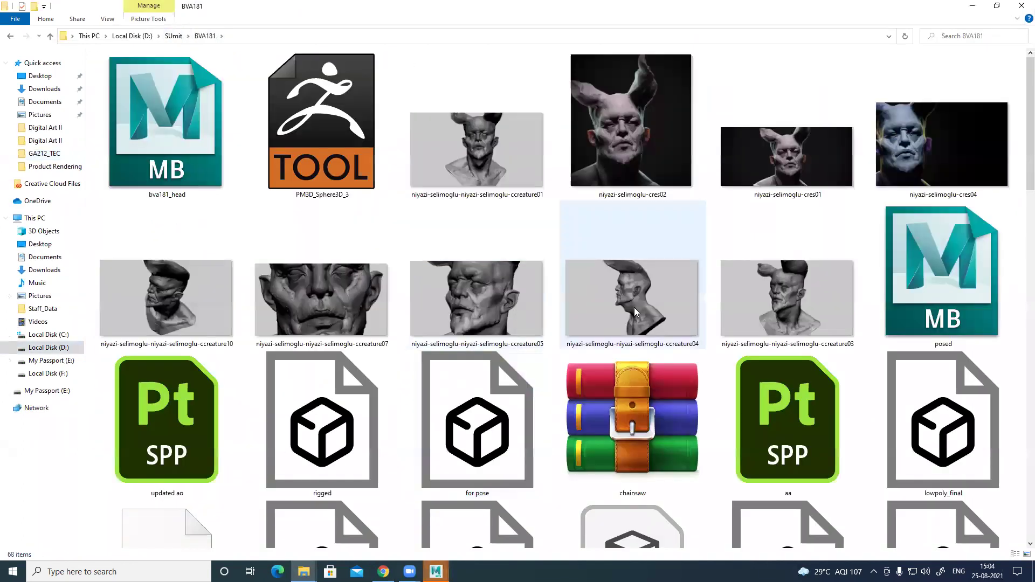
scroll(608, 324, "down", 10)
right_click(586, 448)
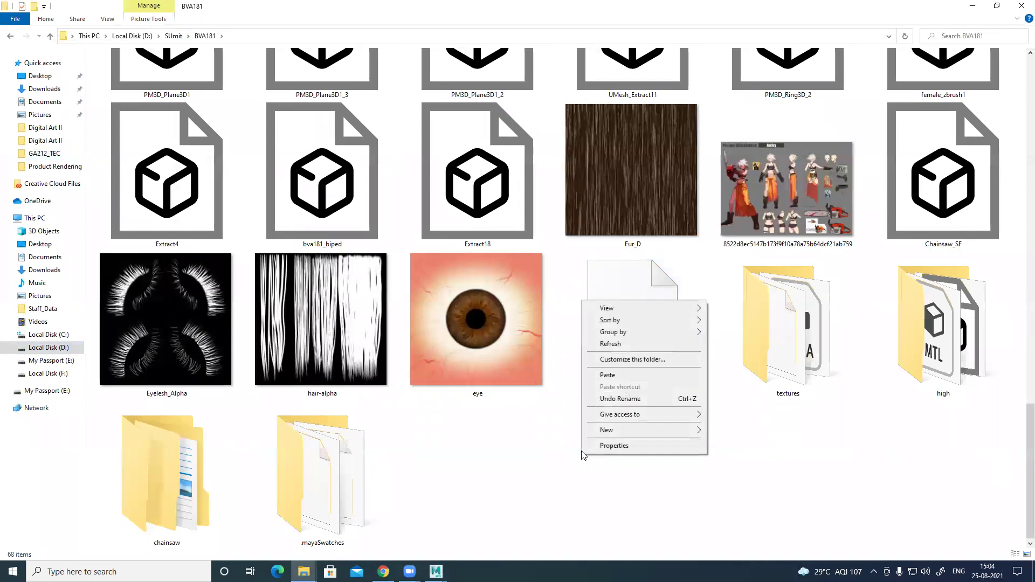
left_click(622, 426)
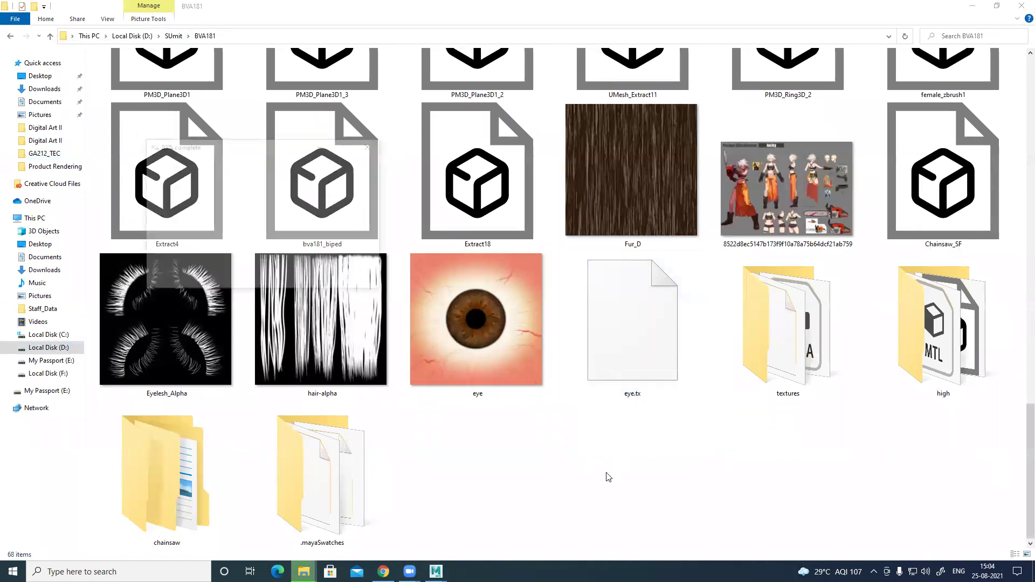
- Extract the 181 archive in the BVA181 folder into its own 181 subfolder
key("Home")
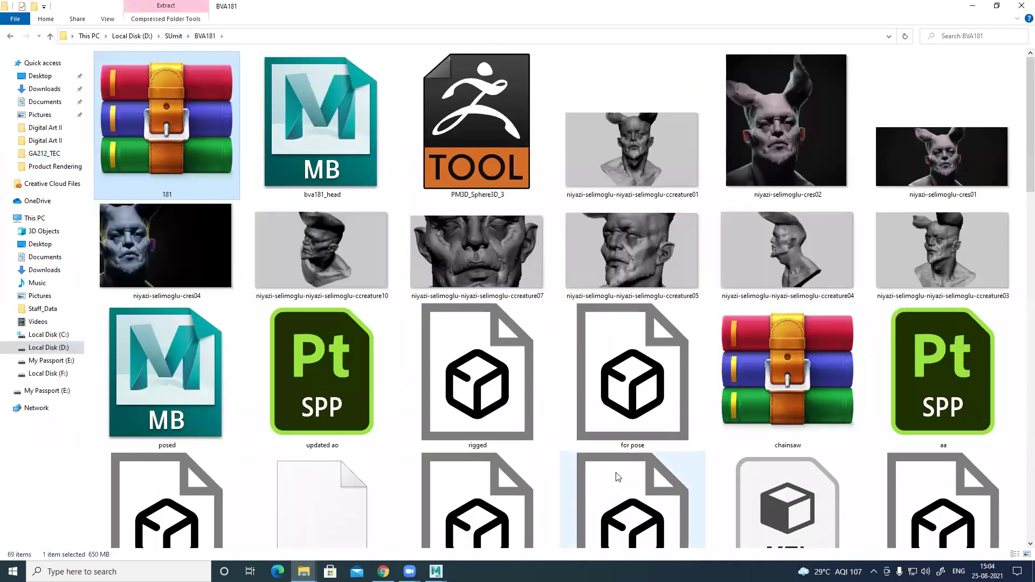
right_click(195, 134)
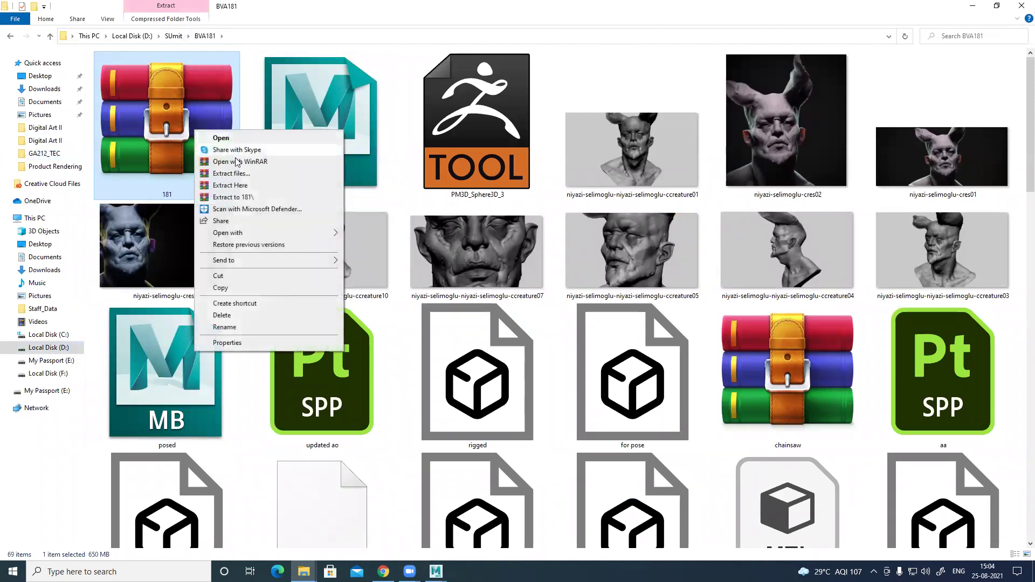
left_click(248, 197)
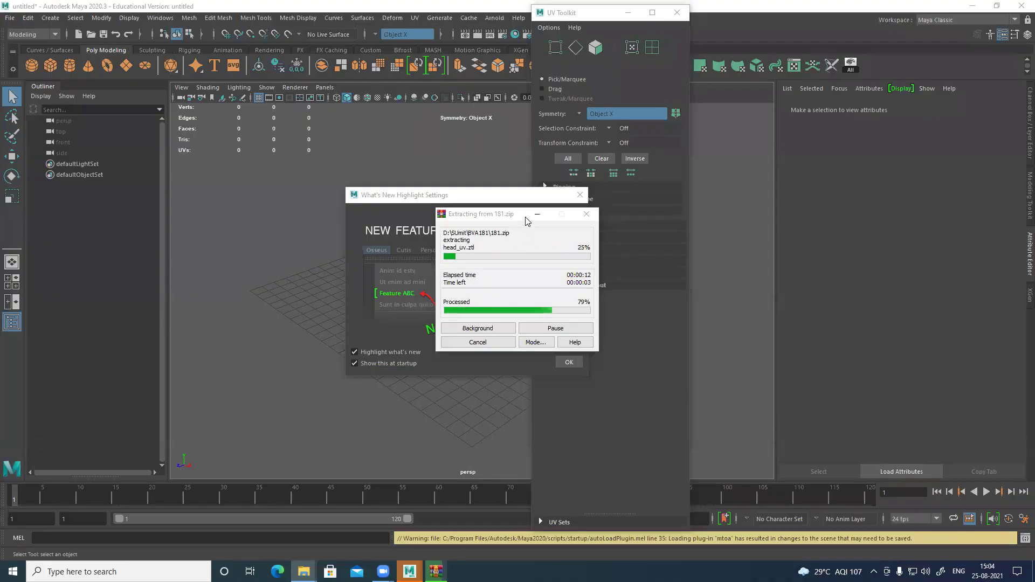
left_click(512, 216)
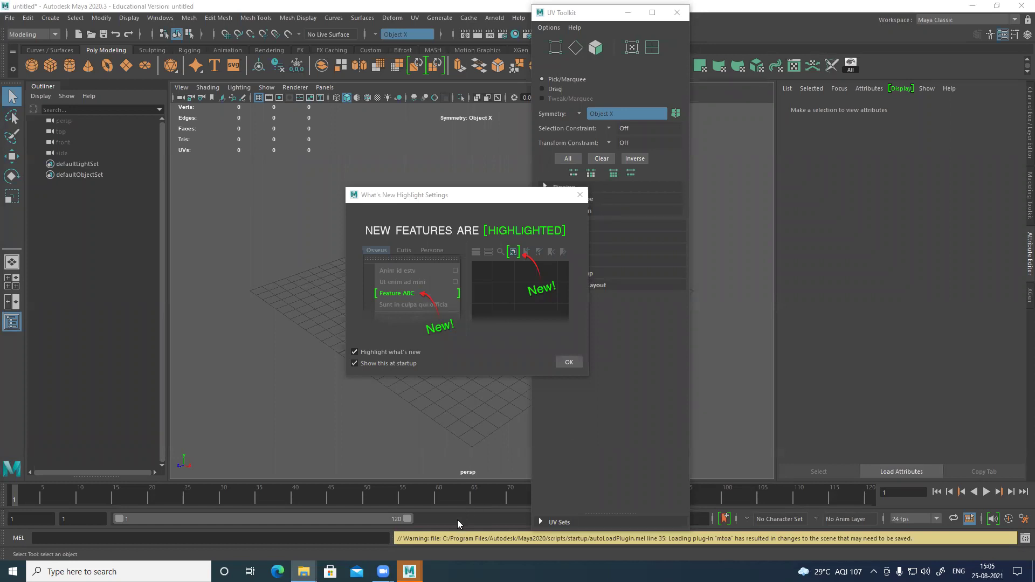
- Dismiss Maya's What's New Highlight Settings dialog and close the UV Toolkit
left_click(569, 362)
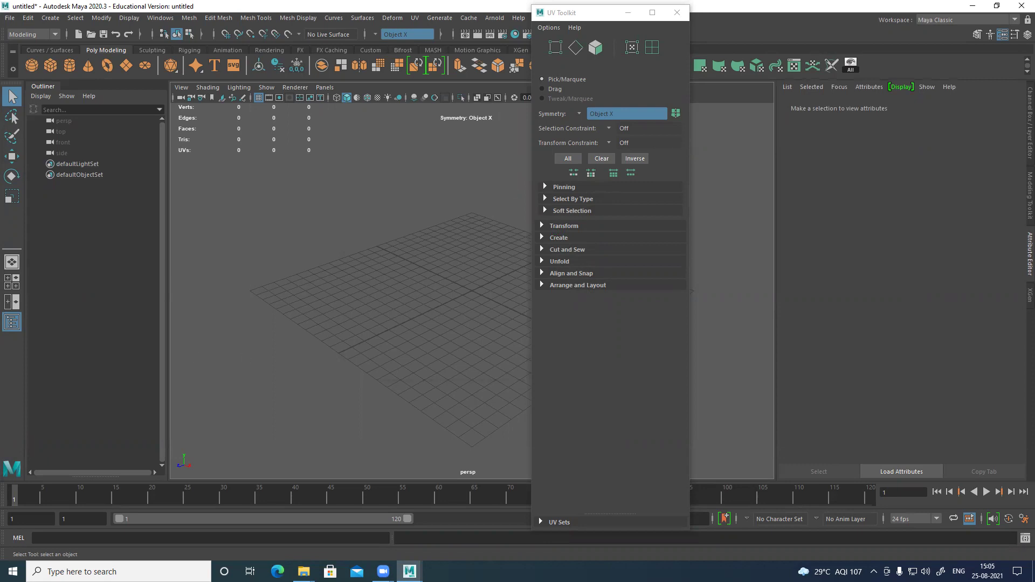
left_click(676, 12)
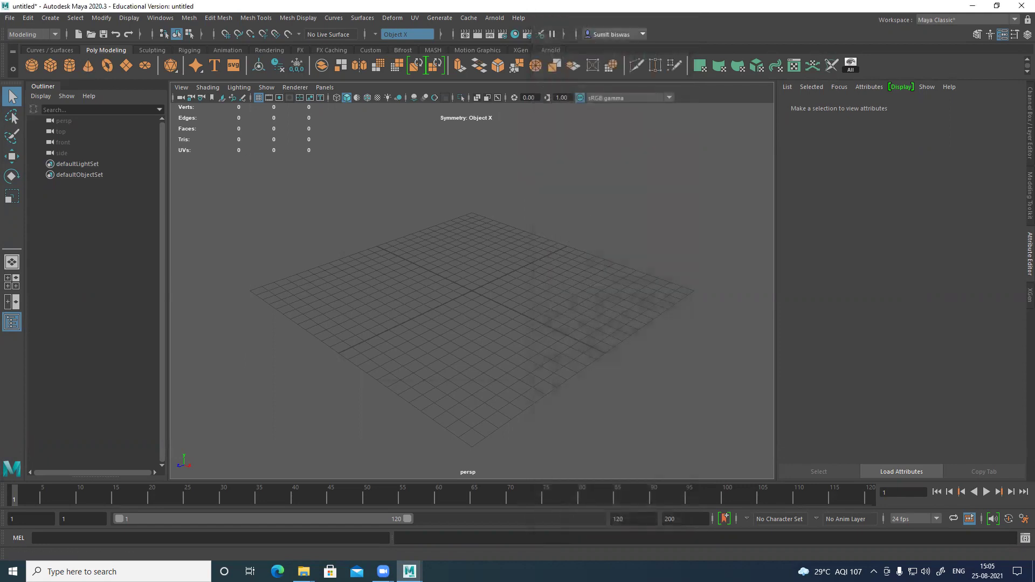
- Open the scene bva181_head.mb from the extracted BVA181\181 folder in Maya
key("super+e")
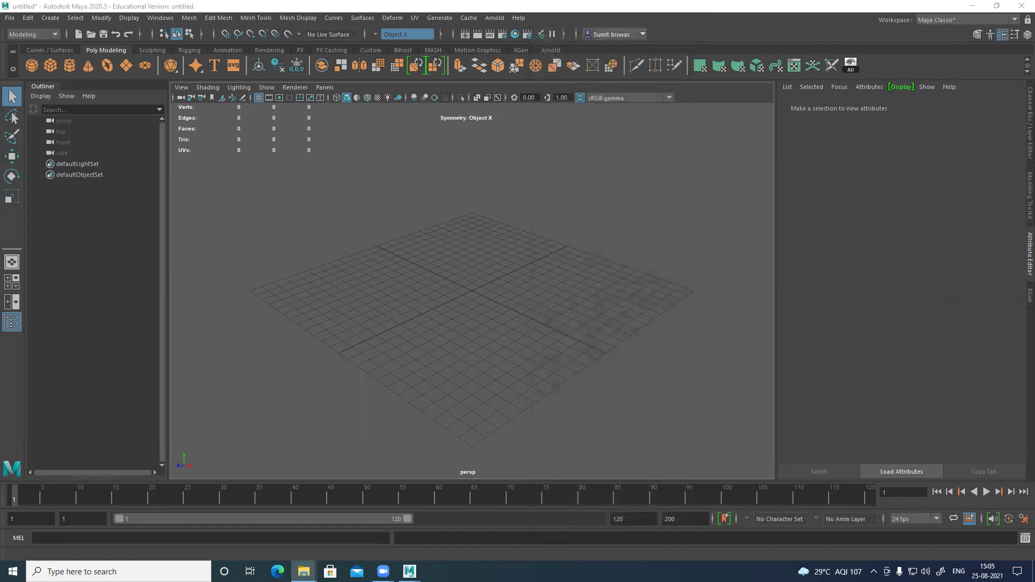
left_click(92, 36)
type("D:\\SUmit\\BVA181\\181")
key("Return")
double_click(370, 187)
left_click(522, 288)
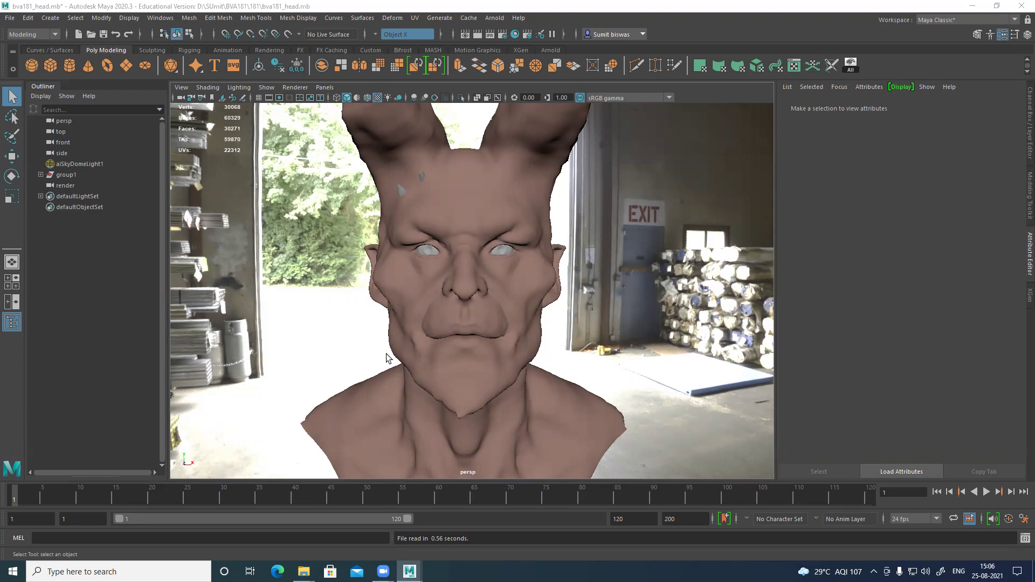
- Select the horned head mesh and check it against the sky dome background from the front and side
left_click(470, 286)
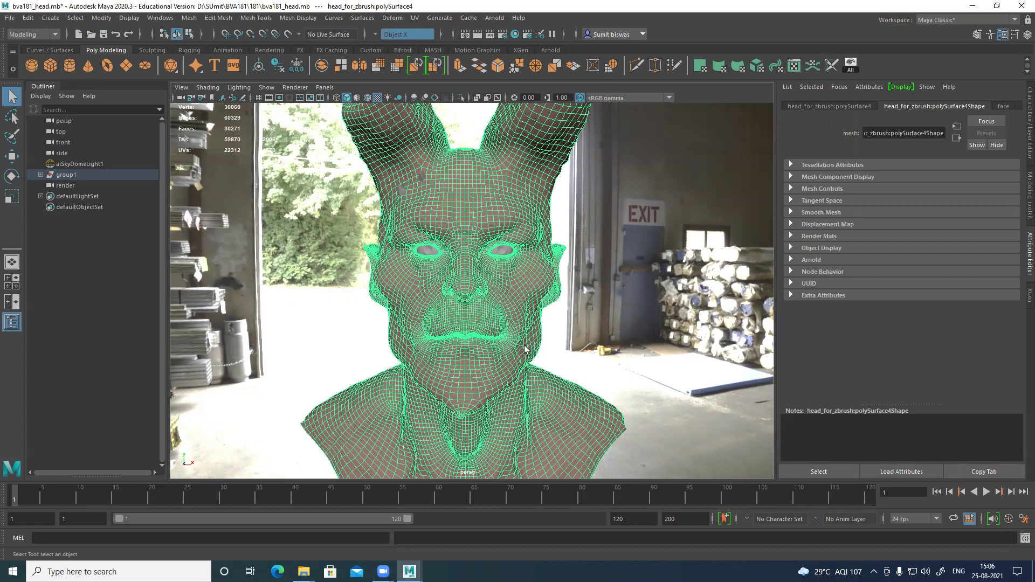
left_click(616, 334)
left_click(492, 316)
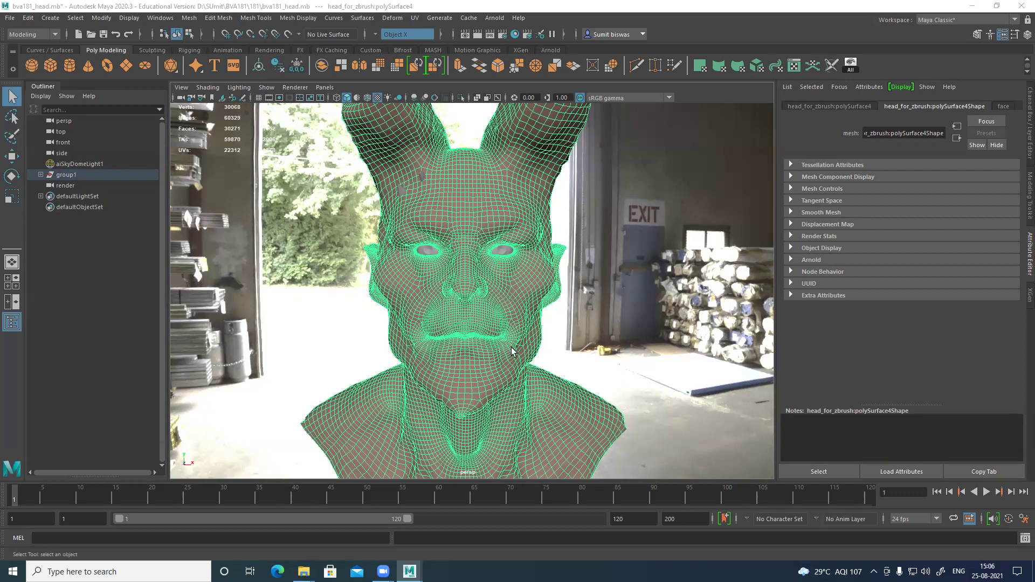
left_click(581, 344)
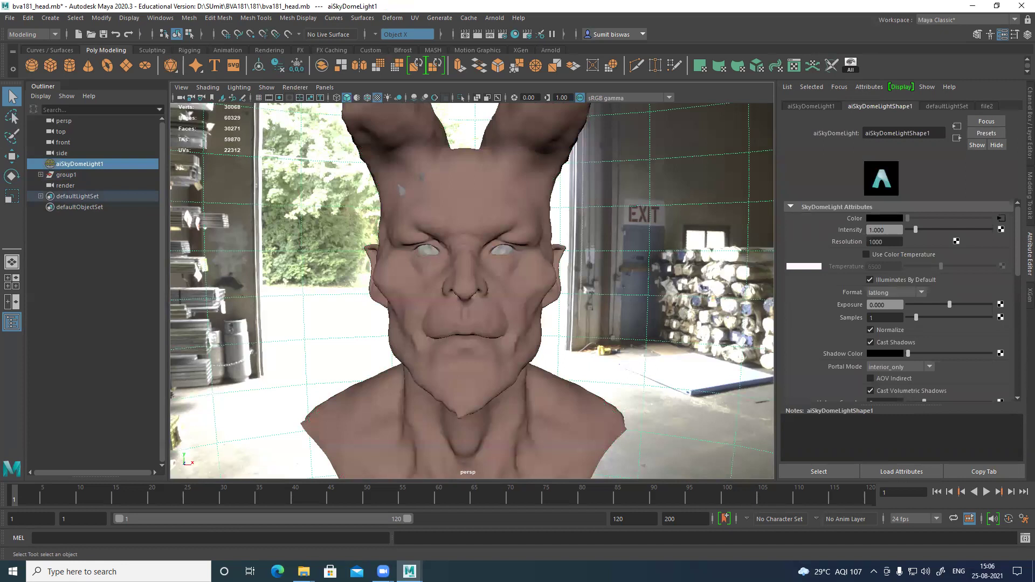
left_click_drag(613, 344, 545, 241, "alt")
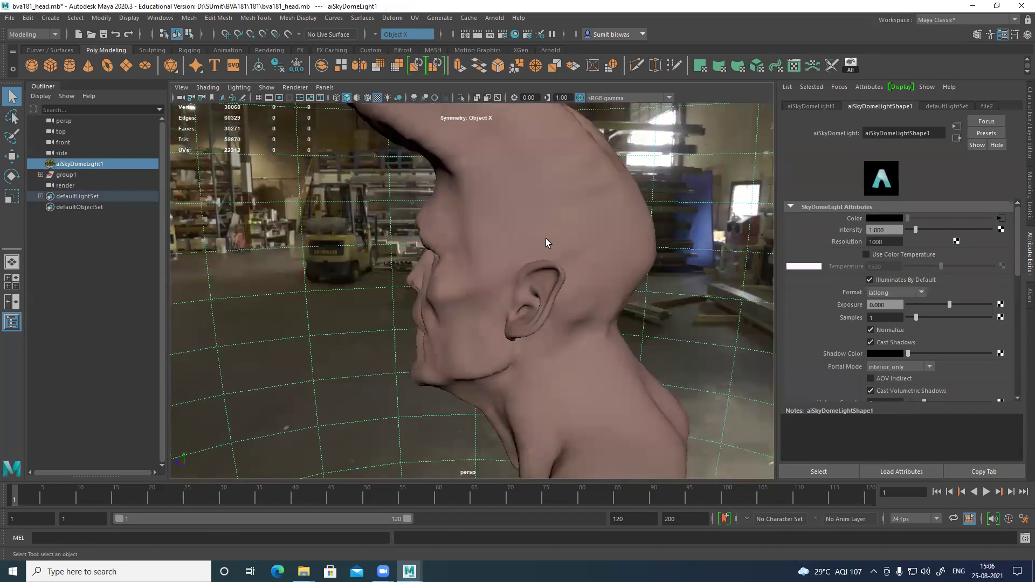
left_click(442, 344)
key("bracketleft")
key("bracketleft")
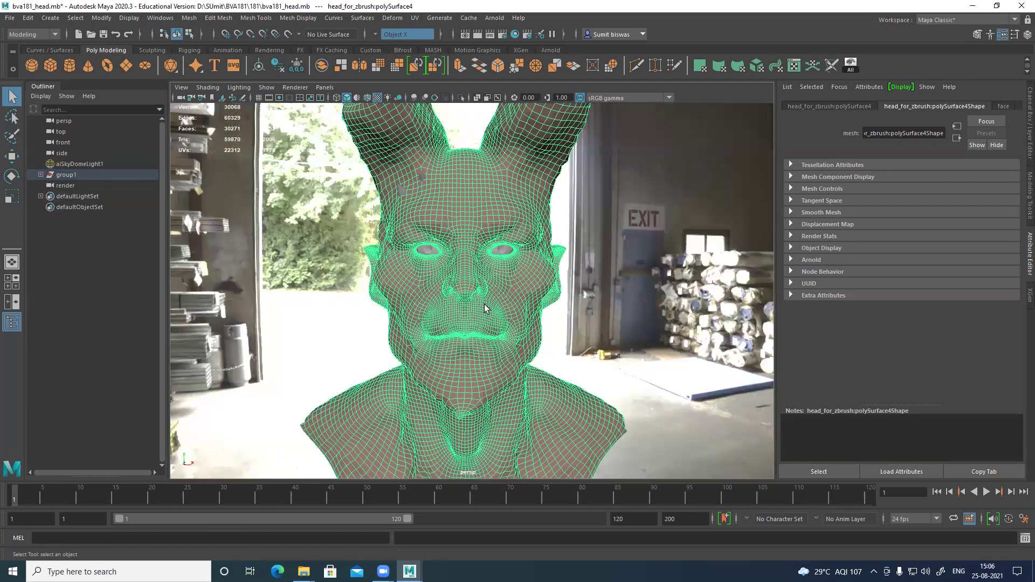
- Examine the selected head's wireframe topology around the face, ears, back of the head and neck
left_click_drag(483, 309, 525, 305, "alt")
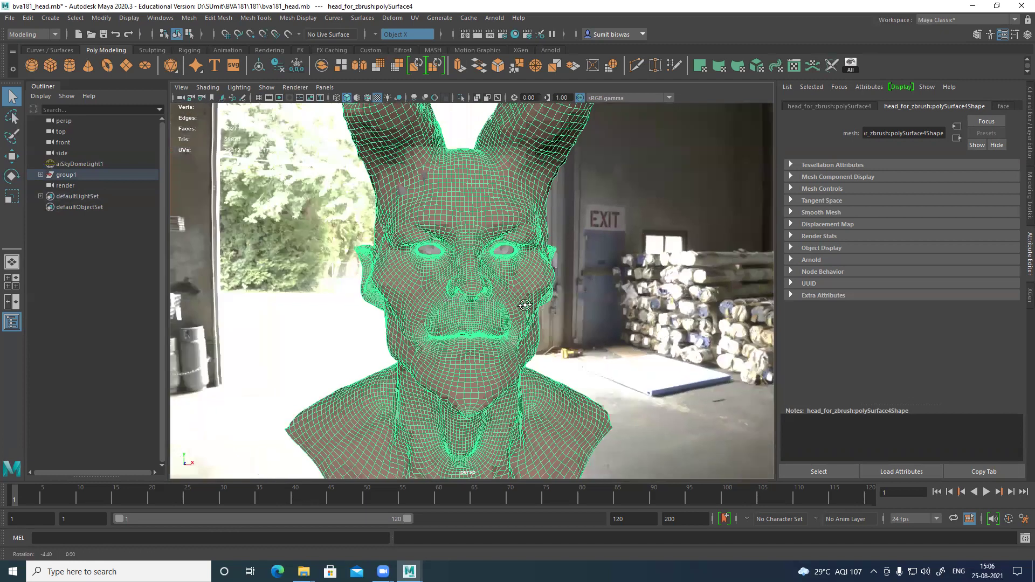
key("bracketleft")
key("bracketleft")
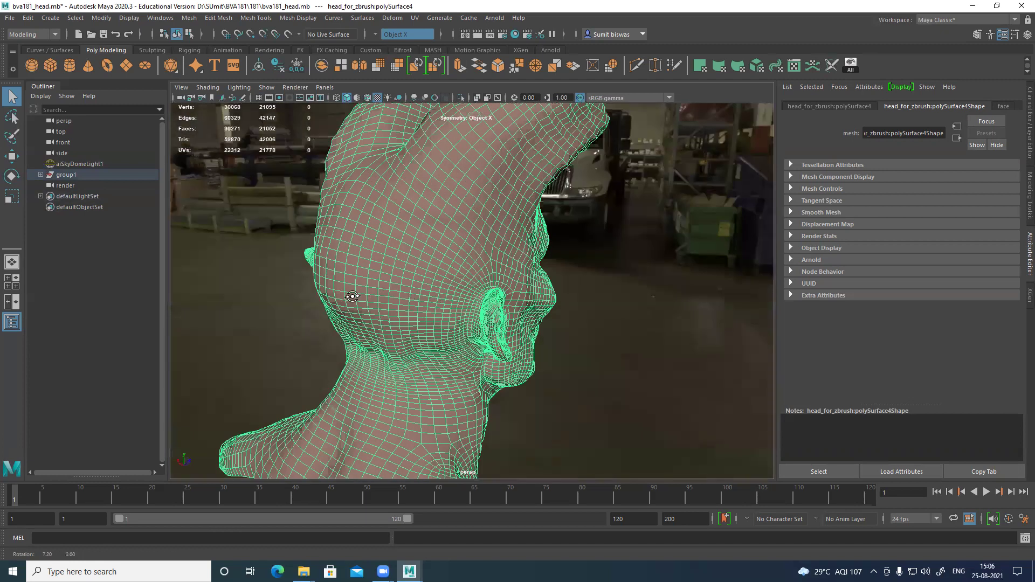
key("bracketleft")
key("bracketleft")
key("bracketleft")
key("bracketleft")
key("bracketleft")
key("bracketleft")
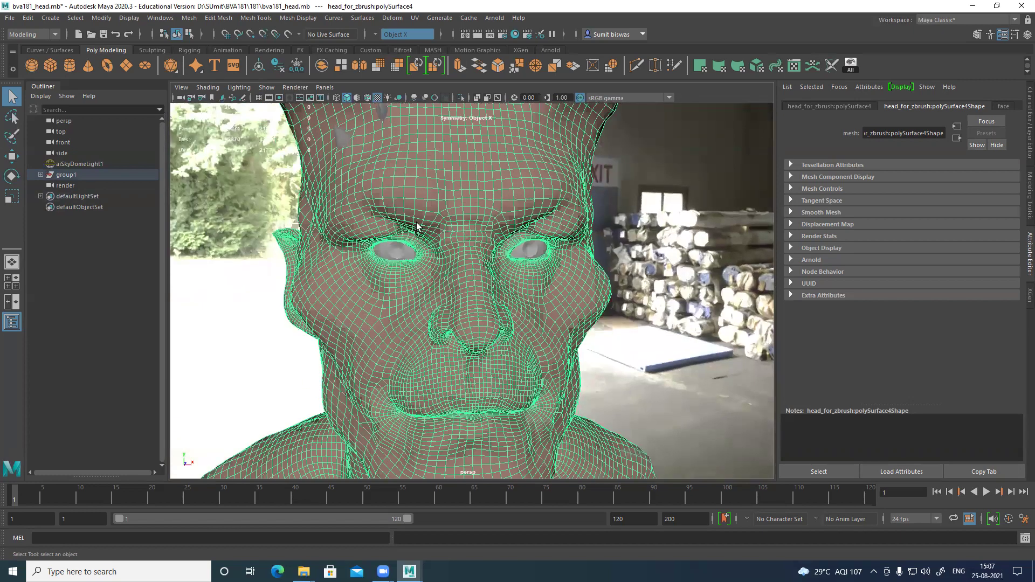
key("bracketleft")
key("bracketleft")
key("bracketleft")
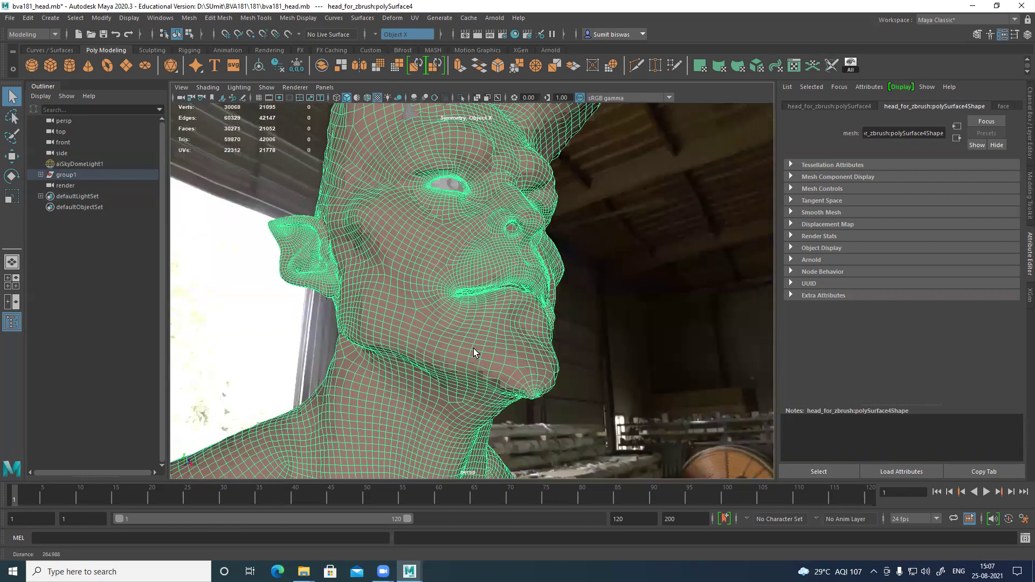
key("bracketleft")
key("bracketleft")
key("bracketleft")
key("bracketleft")
key("bracketleft")
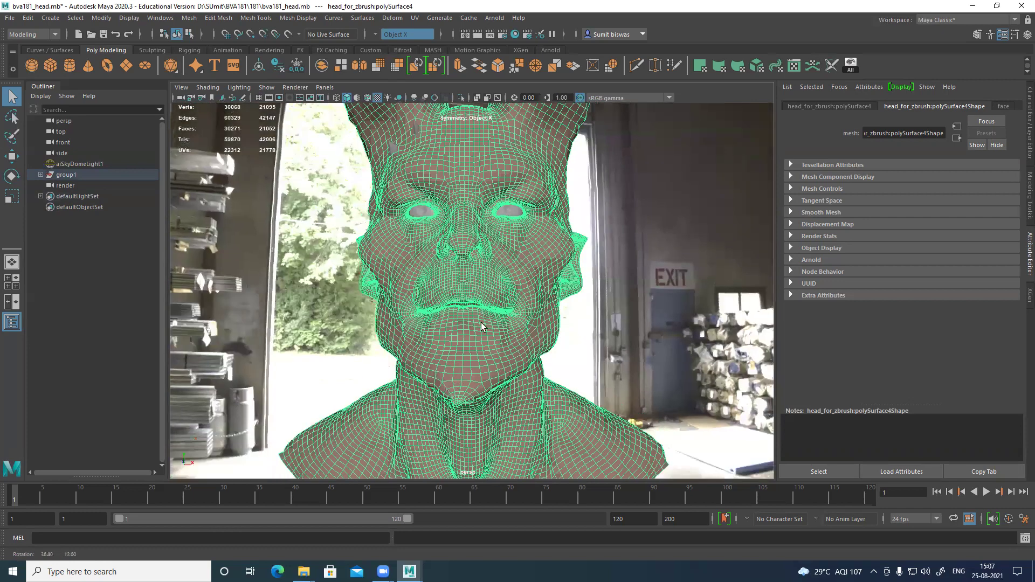
key("bracketleft")
key("bracketleft")
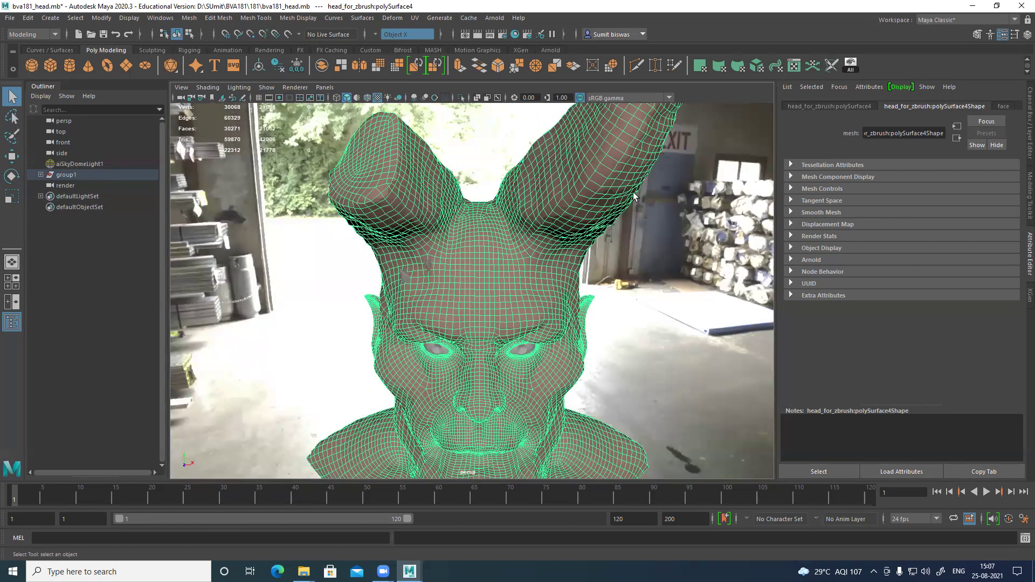
- Examine the horns and the overall bust of the selected mesh, including a close look at the face
left_click_drag(560, 222, 515, 245, "alt")
key("bracketleft")
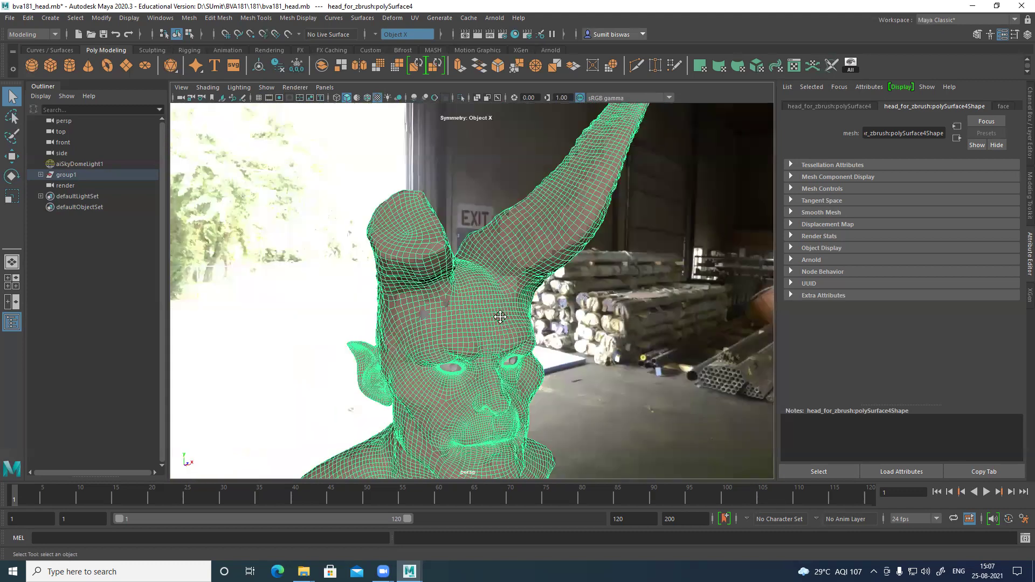
right_click_drag(499, 272, 470, 289, "alt")
key("bracketleft")
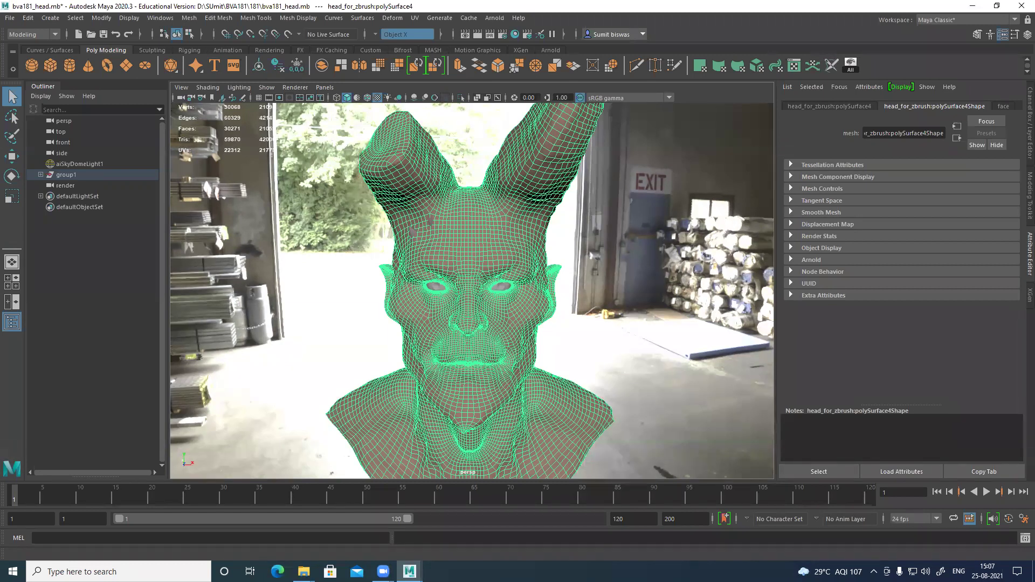
left_click_drag(485, 302, 561, 323, "alt")
right_click_drag(561, 323, 560, 384, "alt")
left_click_drag(560, 385, 468, 251, "alt")
right_click_drag(468, 250, 518, 369, "alt")
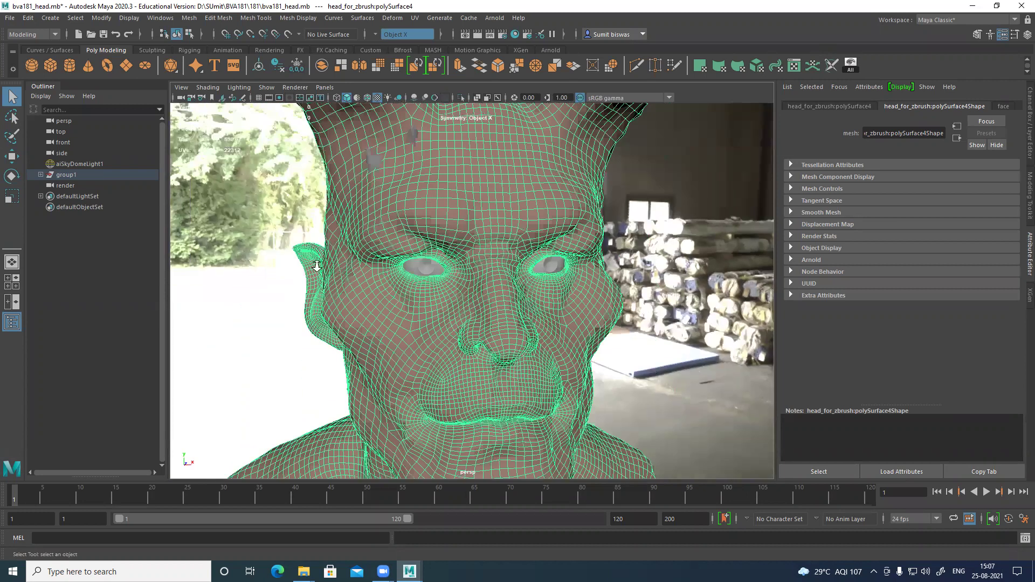
right_click_drag(316, 266, 246, 128, "alt")
- Load the horned head tool in ZBrush and close the ZBrush Home Page
key("super+e")
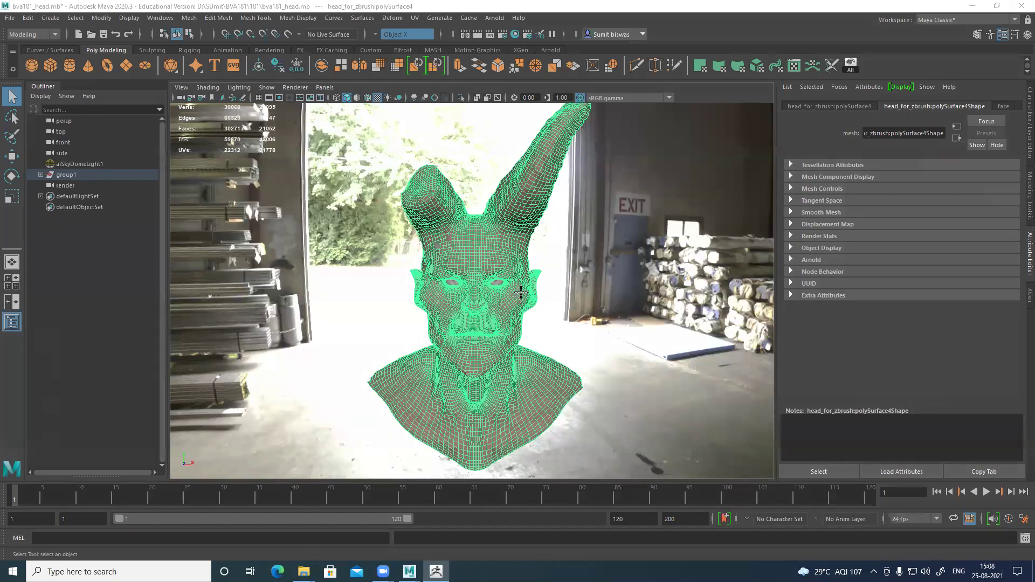
key("alt+Tab")
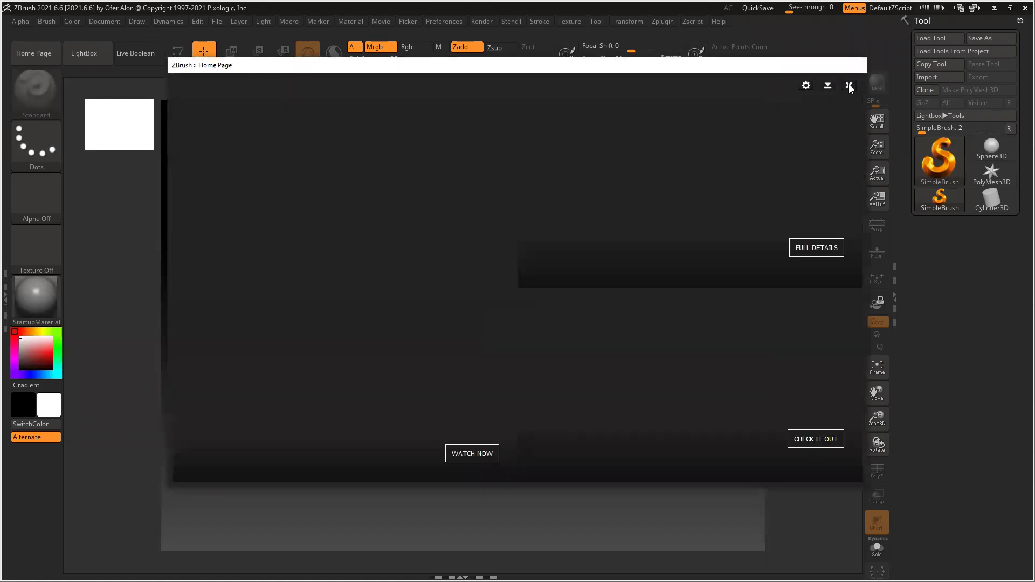
left_click(849, 85)
left_click(601, 325)
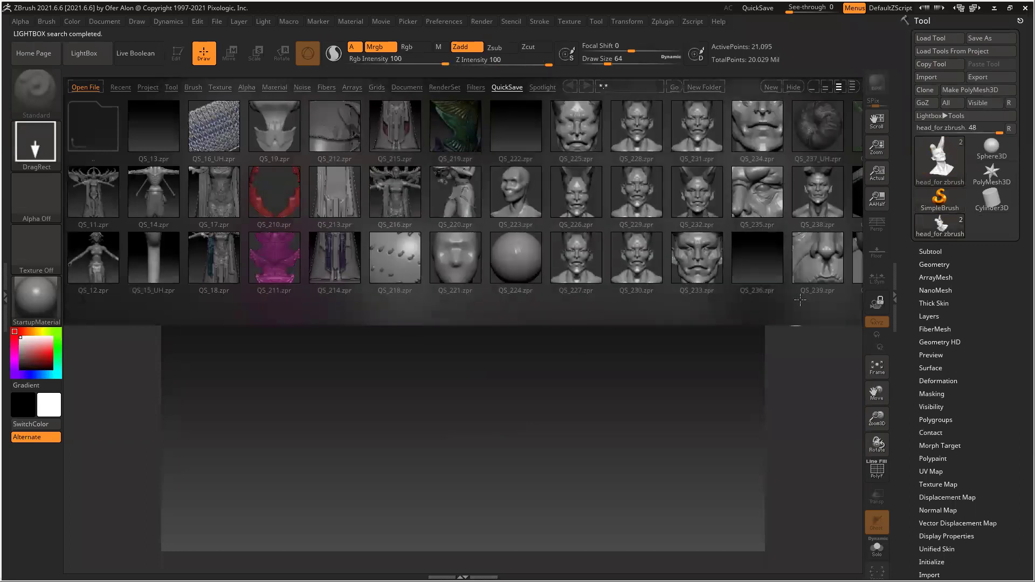
- With LightBox hidden, place the horned head on the canvas in edit mode and list its subtools
left_click(792, 86)
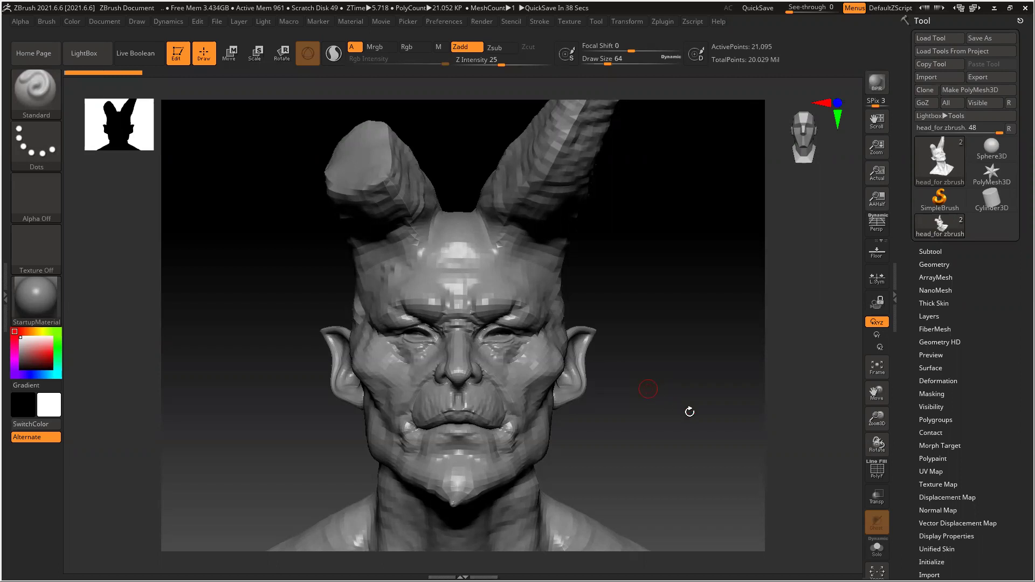
mouse_move(679, 415)
left_mouse_down()
mouse_move(673, 389)
mouse_move(679, 398)
left_mouse_up()
left_click(931, 251)
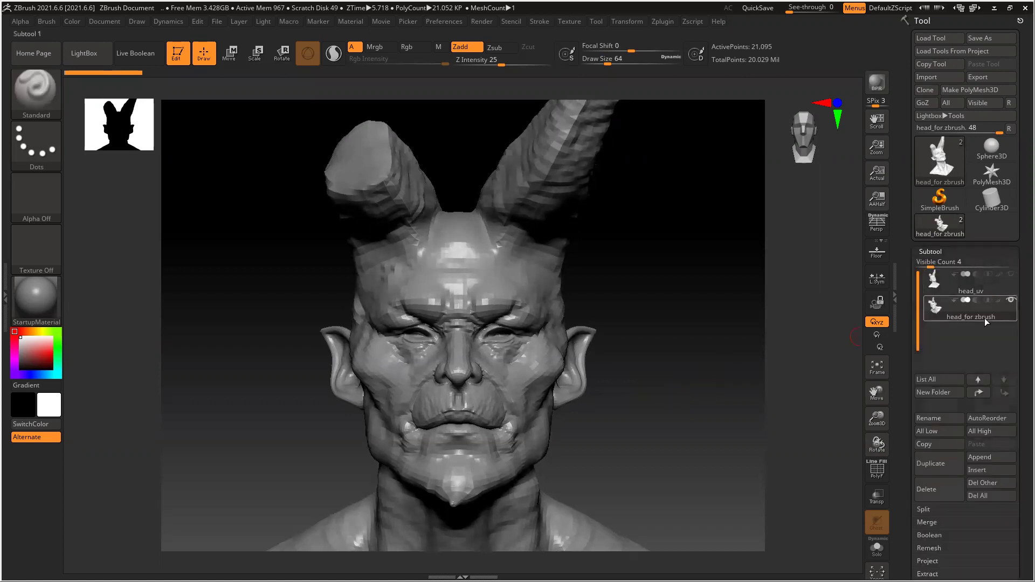
- Select the head_uv subtool and show it alone at its highest subdivision level
left_click(1011, 274)
left_click(981, 285)
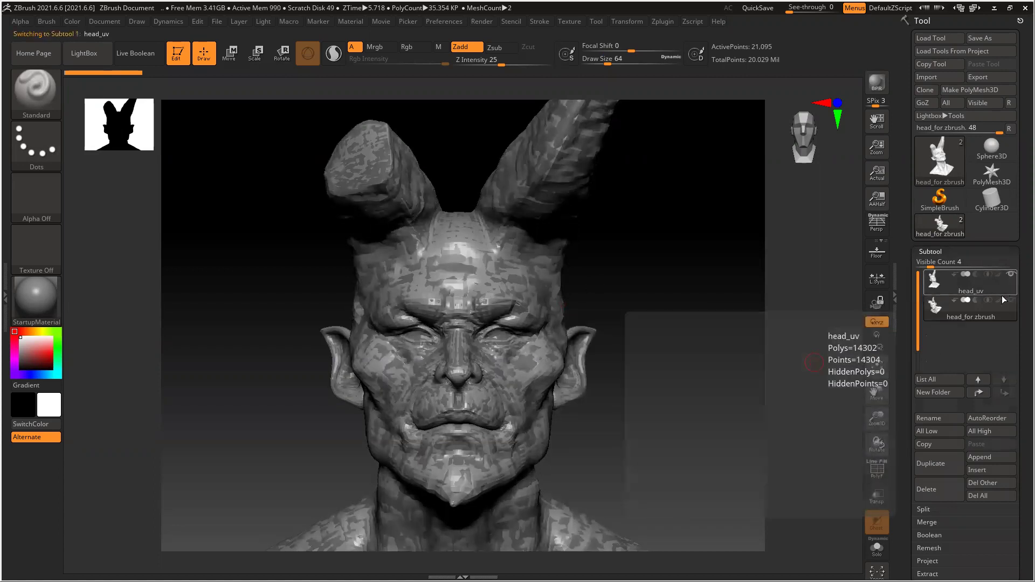
left_click_drag(674, 433, 667, 399, "alt")
key("ctrl+d")
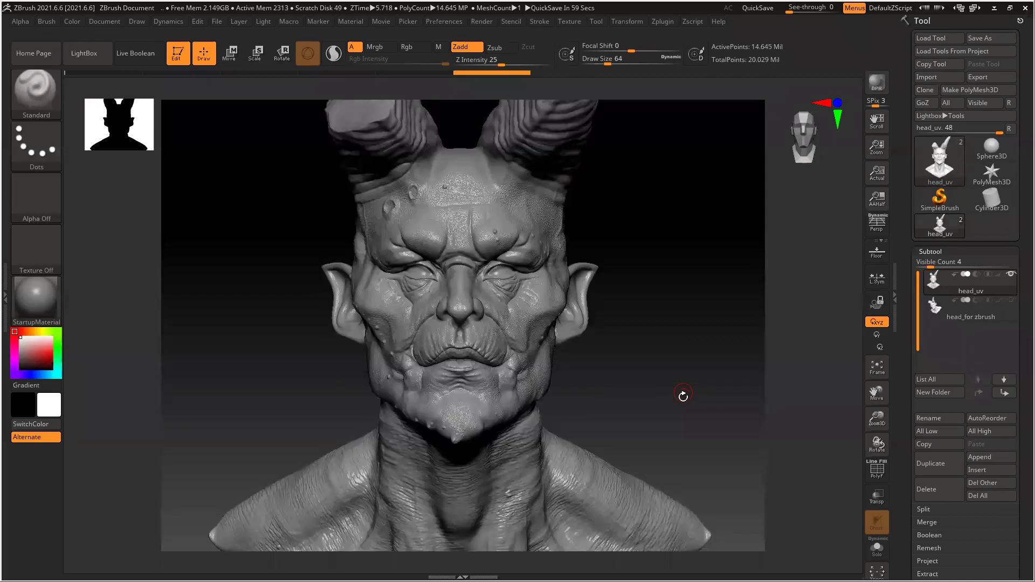
- Check the back of the neck and shoulders, then make head_for zbrush the active subtool and show it alone
mouse_move(670, 393)
left_mouse_down()
mouse_move(686, 268)
mouse_move(661, 281)
mouse_move(703, 262)
mouse_move(398, 471)
mouse_move(607, 409)
mouse_move(607, 418)
left_mouse_up()
left_click(1010, 299)
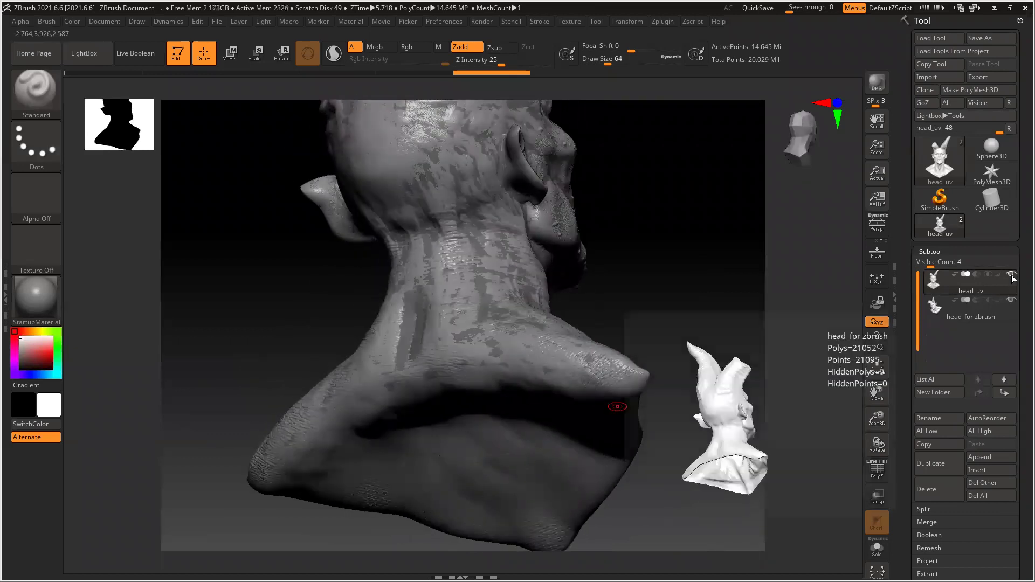
left_click(971, 313)
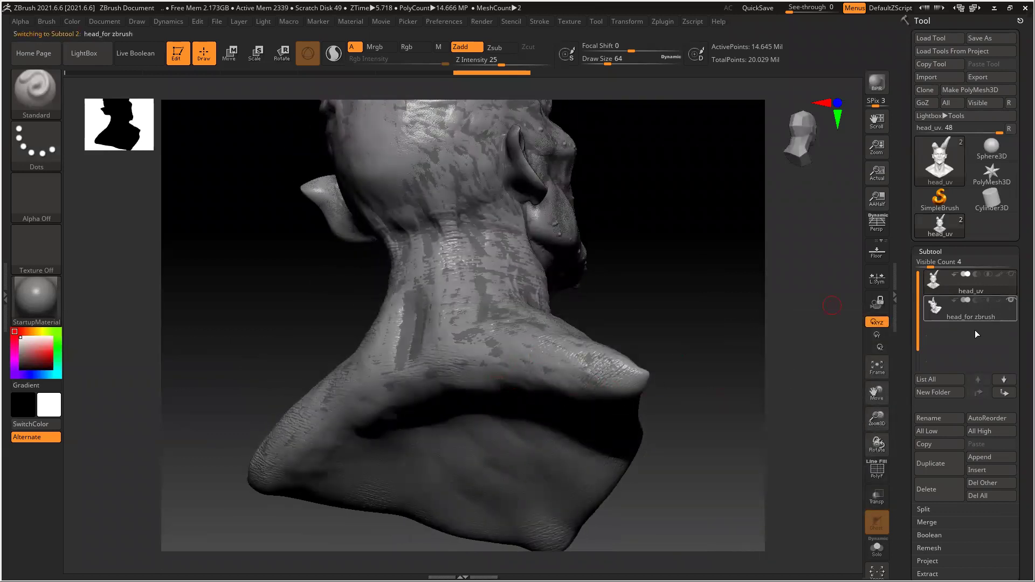
mouse_move(694, 302)
left_mouse_down()
mouse_move(605, 321)
mouse_move(629, 307)
mouse_move(466, 303)
mouse_move(532, 328)
mouse_move(516, 332)
mouse_move(580, 369)
mouse_move(561, 328)
left_mouse_up()
- Switch to Maya and review the head's UV shells in the UV Editor with the UV Toolkit closed and texture display off
key("alt+Tab")
left_click(662, 242)
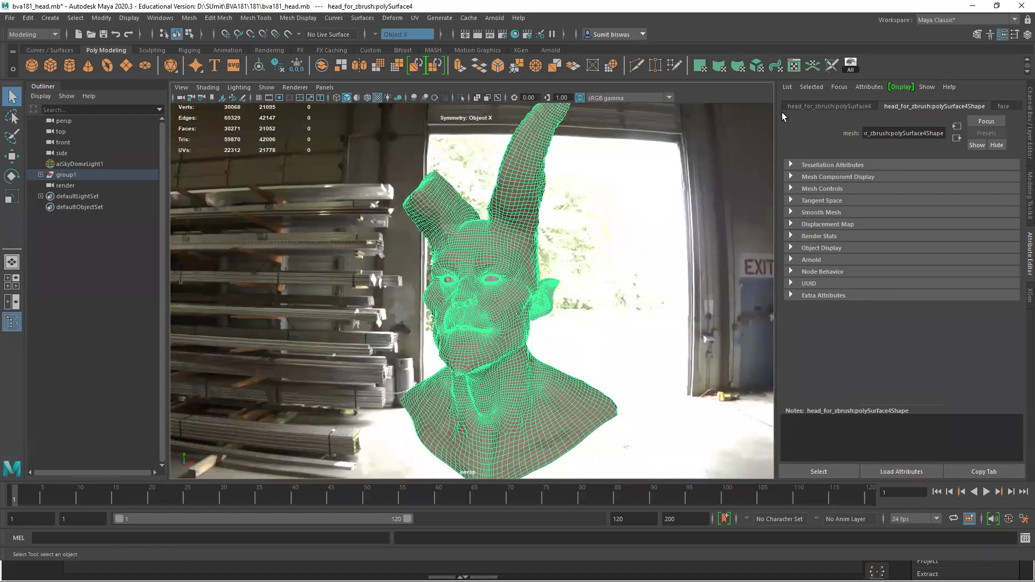
left_click(795, 68)
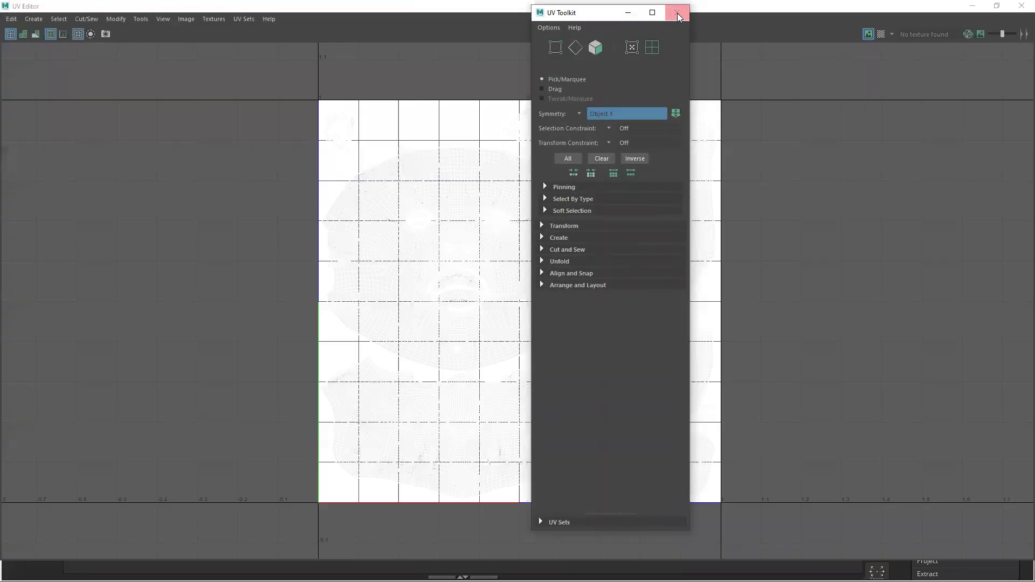
left_click(678, 13)
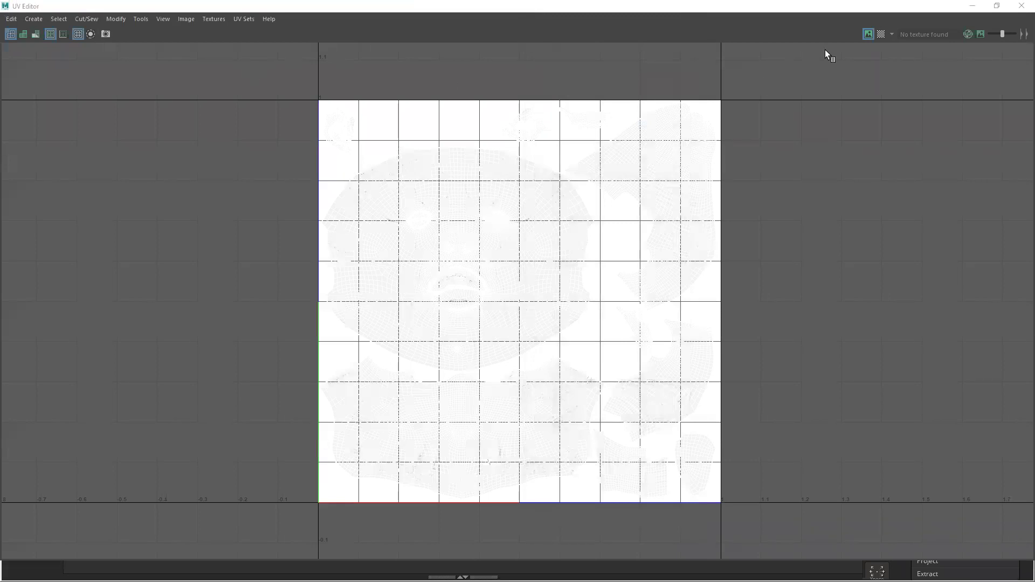
left_click(868, 34)
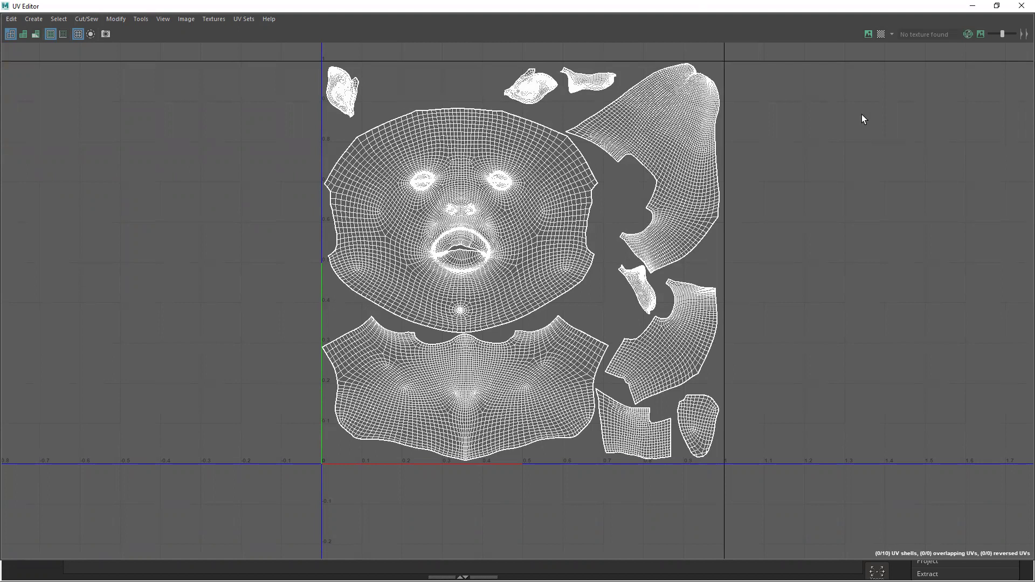
left_click(1021, 5)
- Examine the highlighted UV borders on the head mesh around the neck, shoulders, forehead and horns
left_click_drag(481, 258, 546, 225, "alt")
left_click_drag(501, 333, 542, 323, "alt")
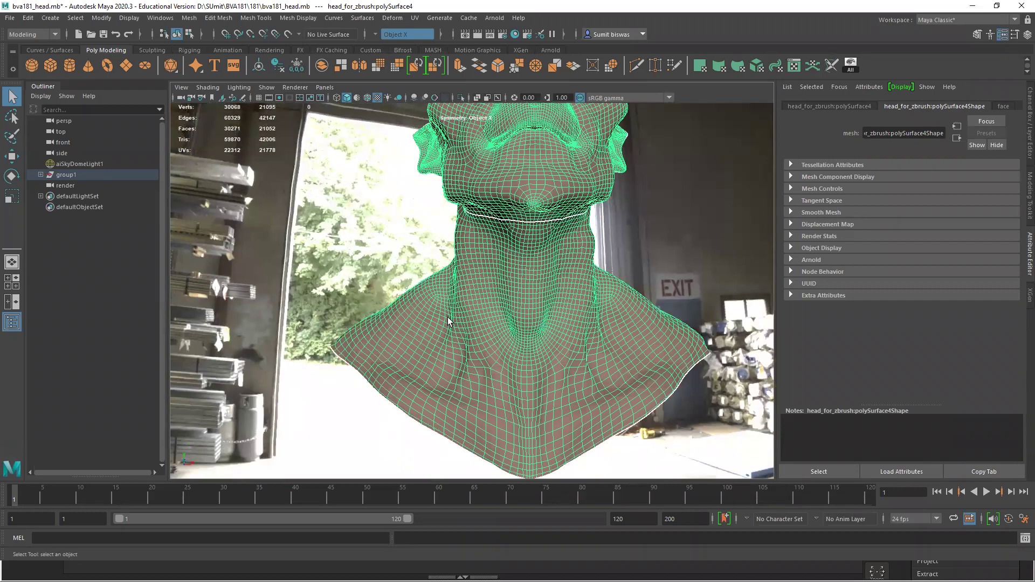
left_click_drag(443, 303, 320, 349, "alt")
middle_click_drag(319, 349, 454, 421, "alt")
left_click_drag(454, 422, 701, 289, "alt")
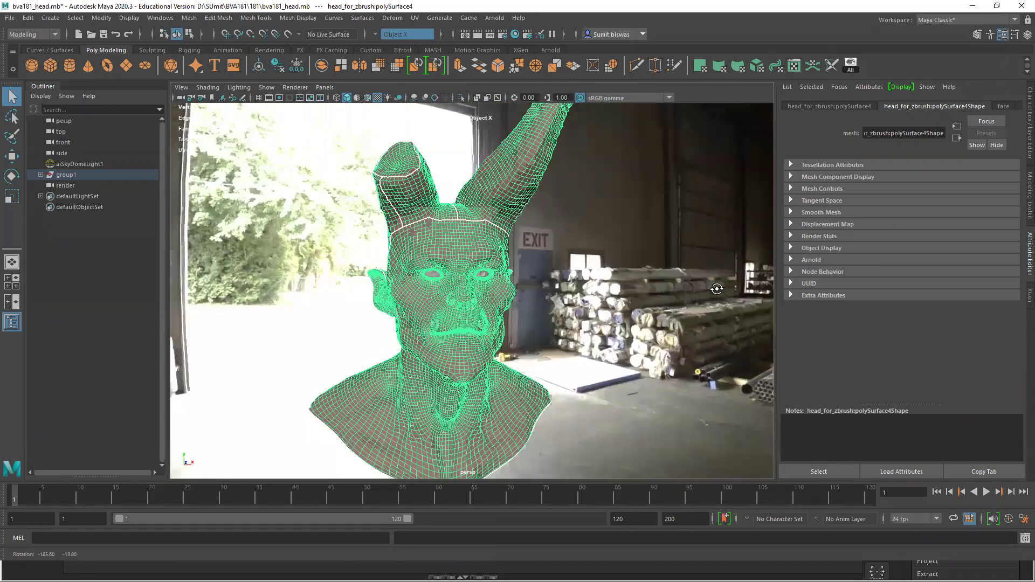
scroll(712, 289, "up", 2)
right_click_drag(472, 318, 587, 296, "alt")
left_click_drag(587, 296, 485, 280, "alt")
right_click_drag(485, 280, 465, 267, "alt")
left_click_drag(466, 267, 473, 260, "alt")
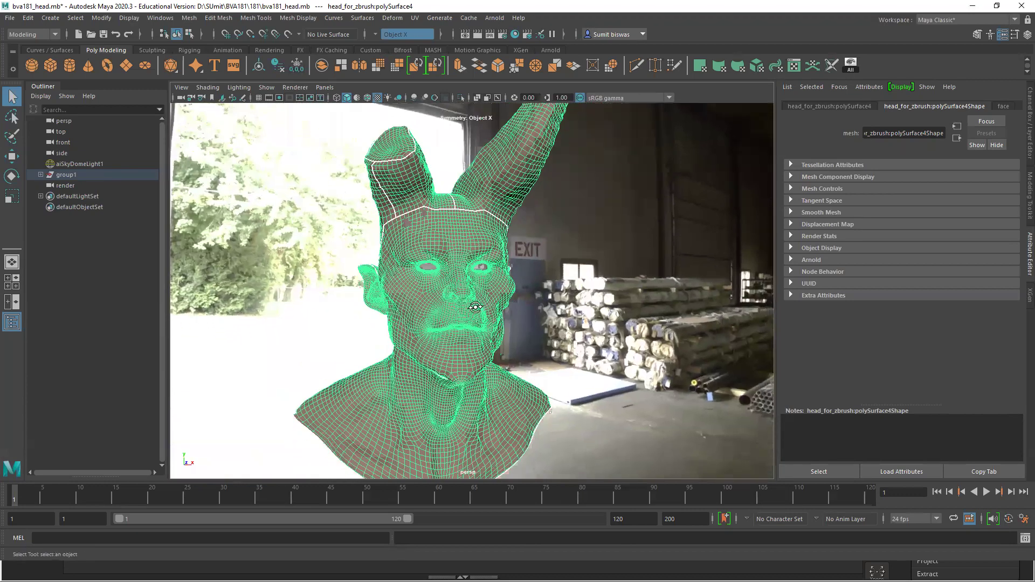
right_click_drag(473, 260, 481, 251, "alt")
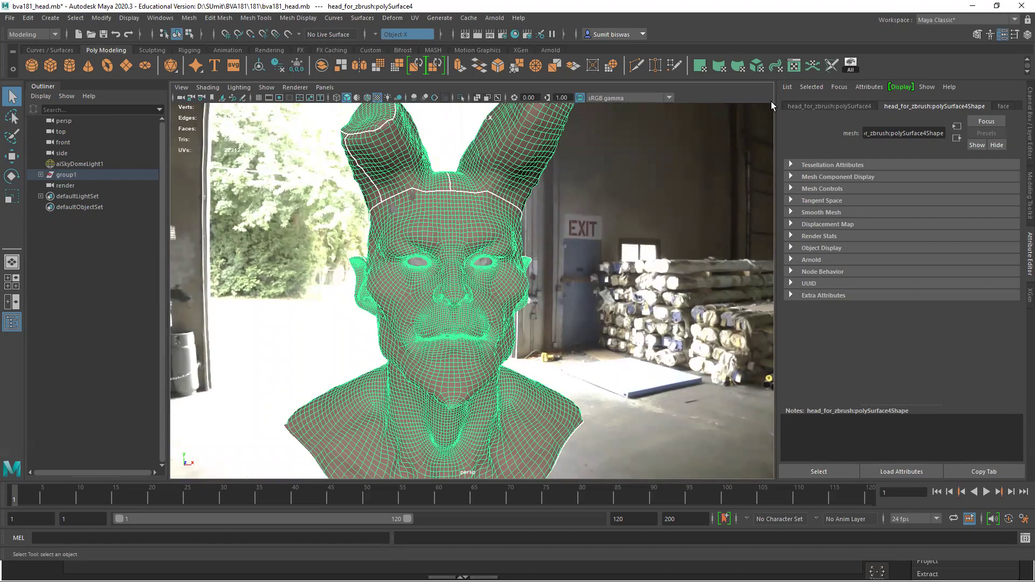
- Return to ZBrush, show only the head_uv subtool and open the SubTool Master commands
left_click(972, 6)
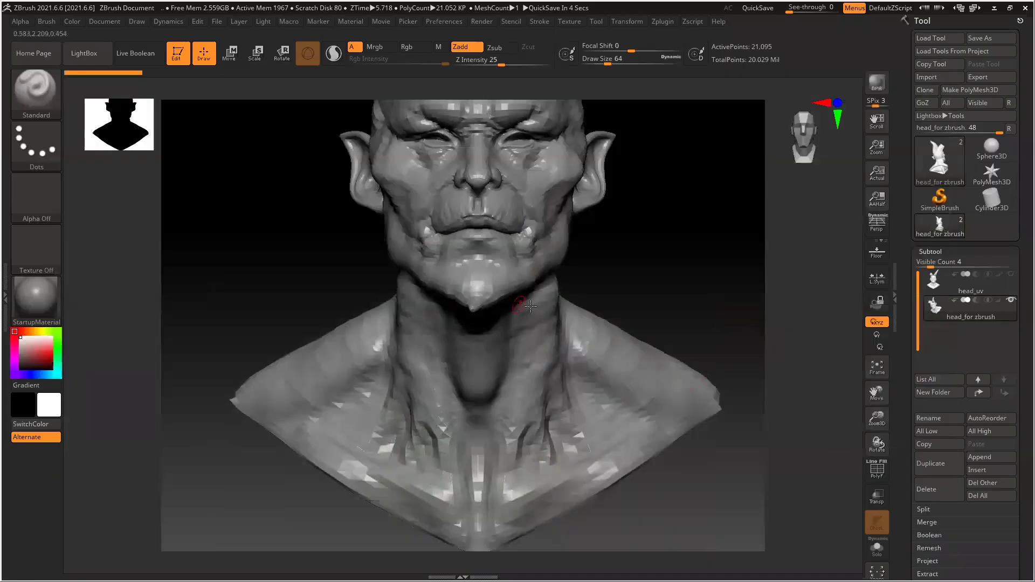
left_click(664, 23)
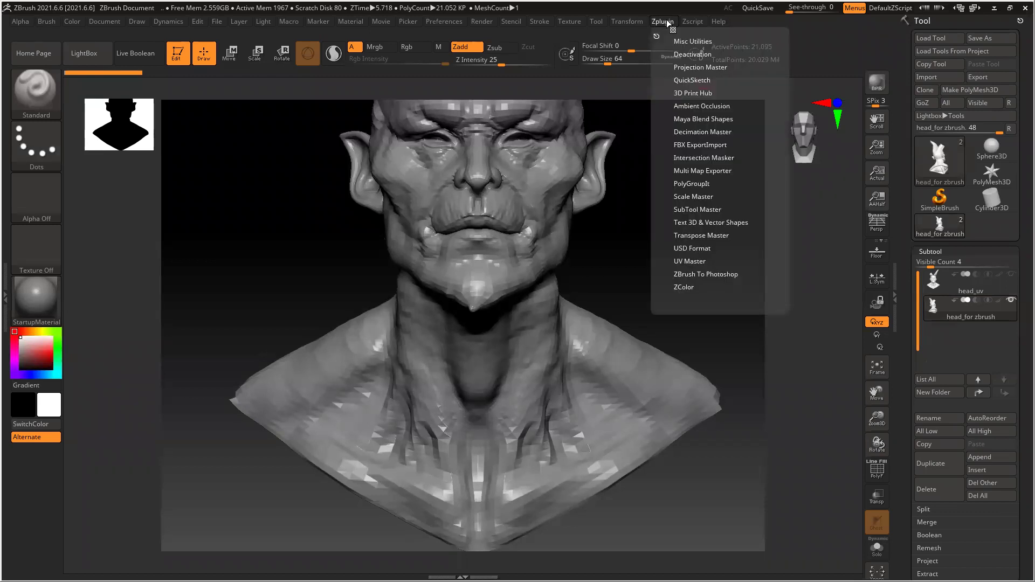
left_click(1008, 289)
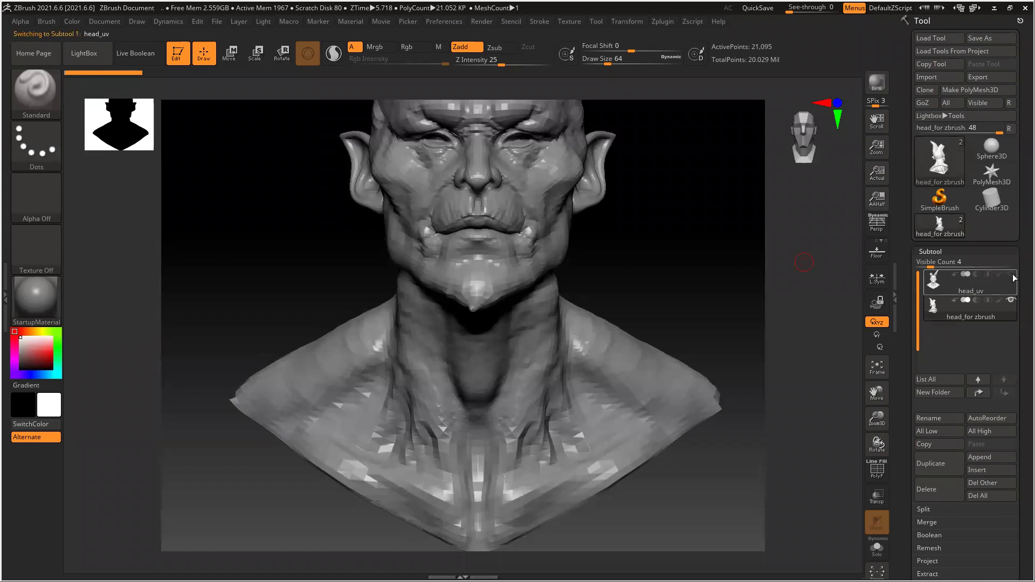
left_click(1011, 299)
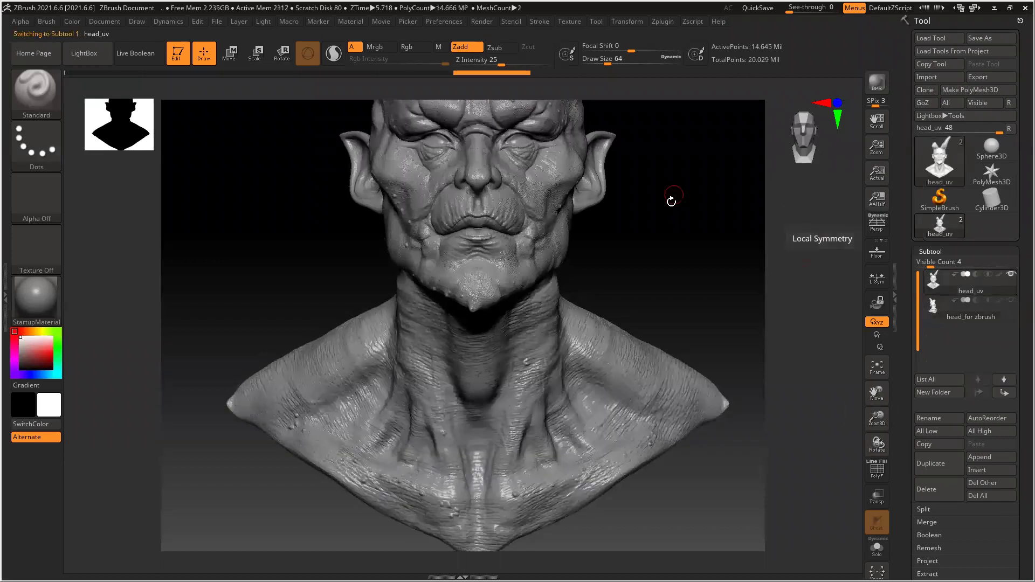
left_click(659, 22)
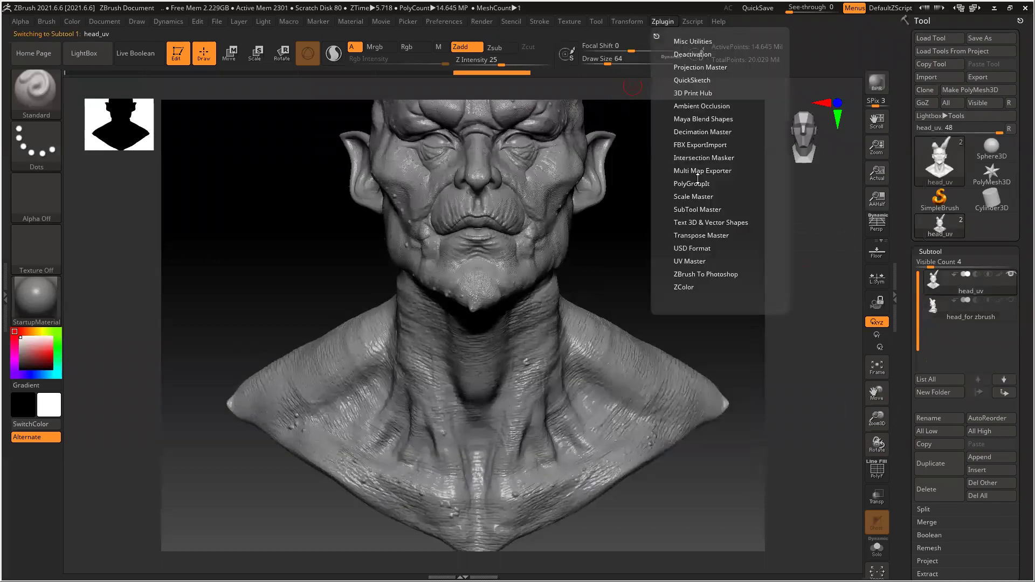
left_click(698, 210)
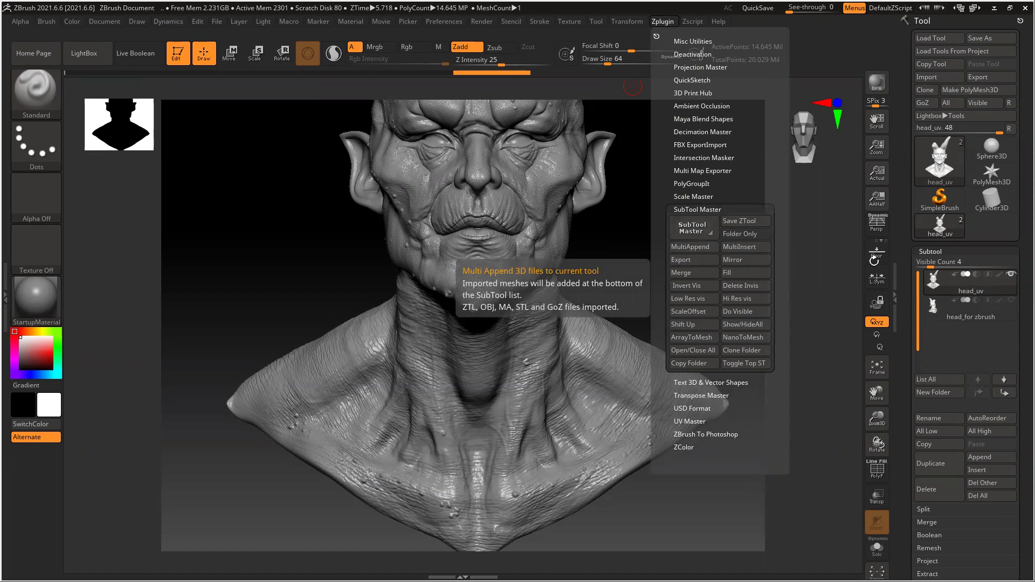
- Isolate the head_for zbrush subtool and raise it to its highest subdivision level
left_click(1006, 312)
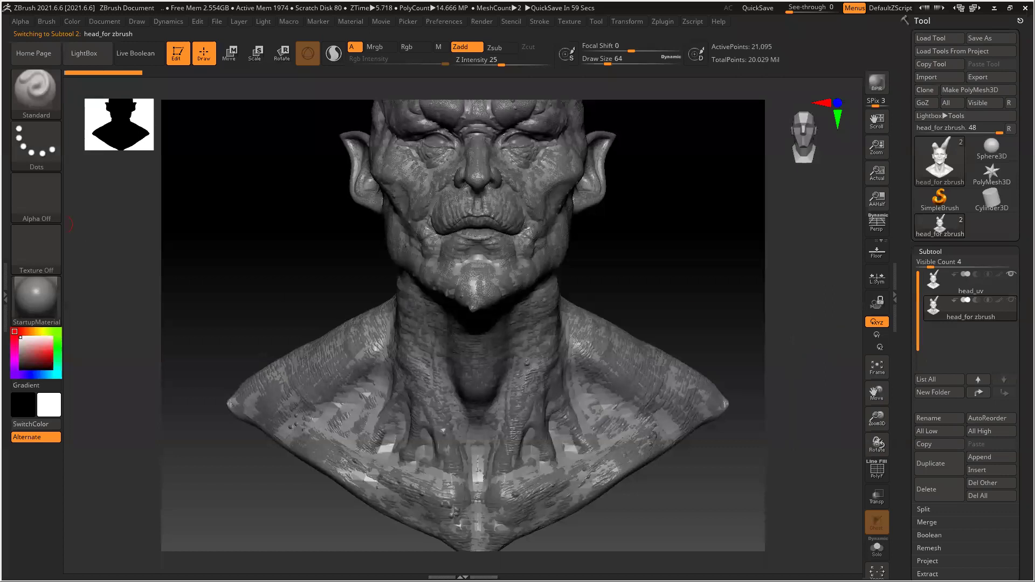
left_click(1011, 274)
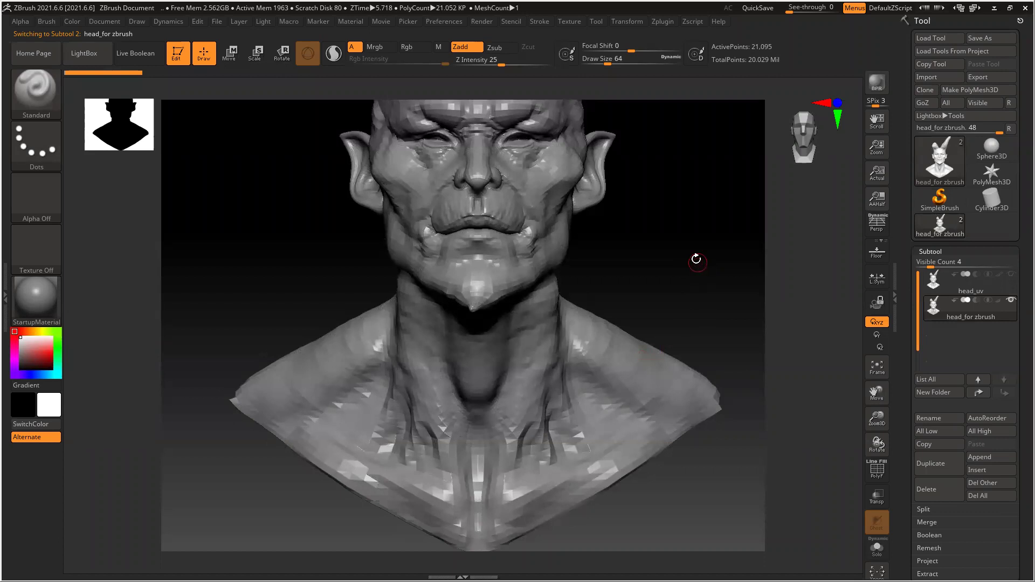
left_click_drag(697, 262, 655, 318, "alt")
key("ctrl+d")
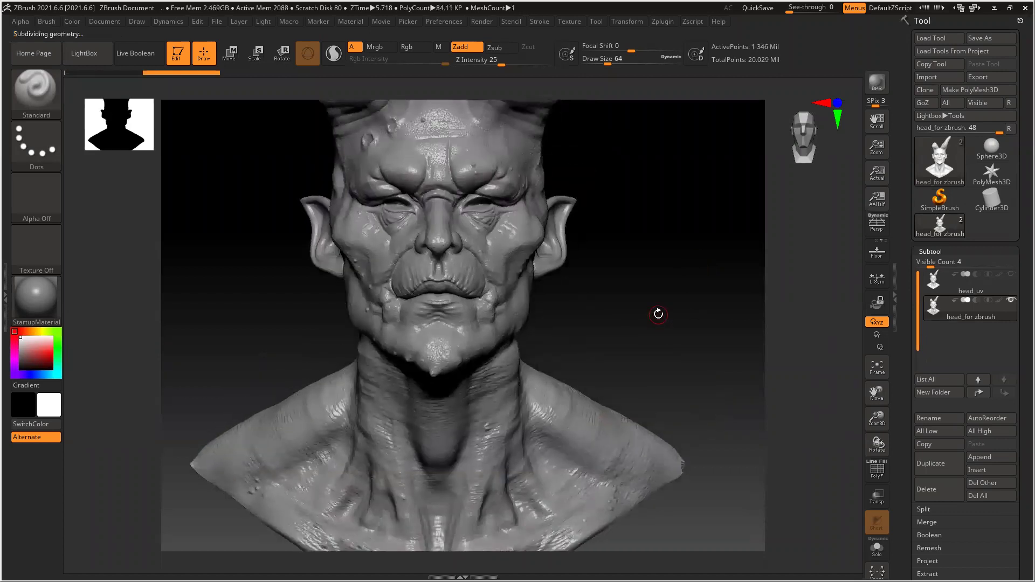
left_click_drag(638, 331, 663, 362)
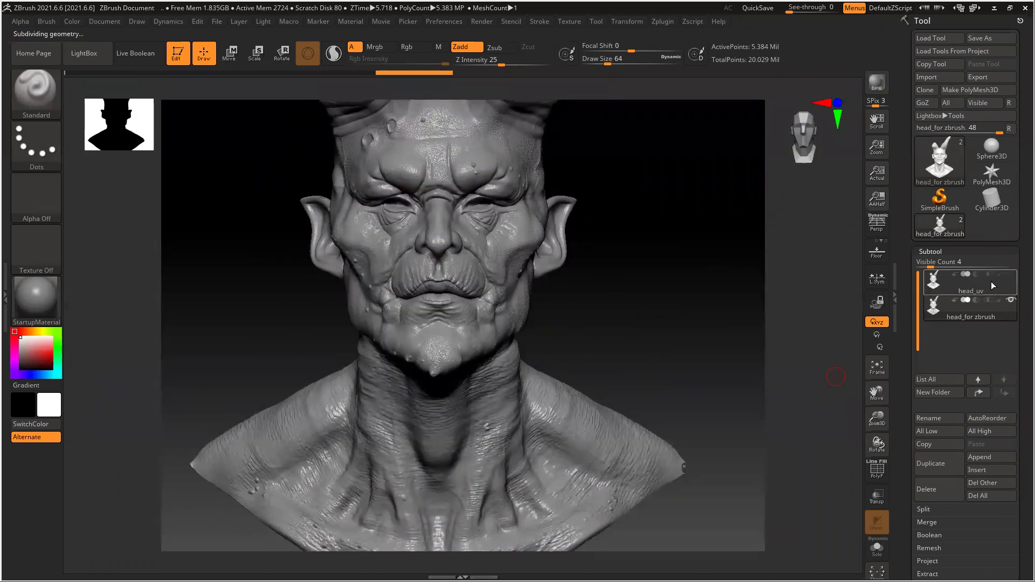
- Examine the sculpted skin detail of head_for zbrush on the face, neck and shoulders from the front and side
mouse_move(997, 324)
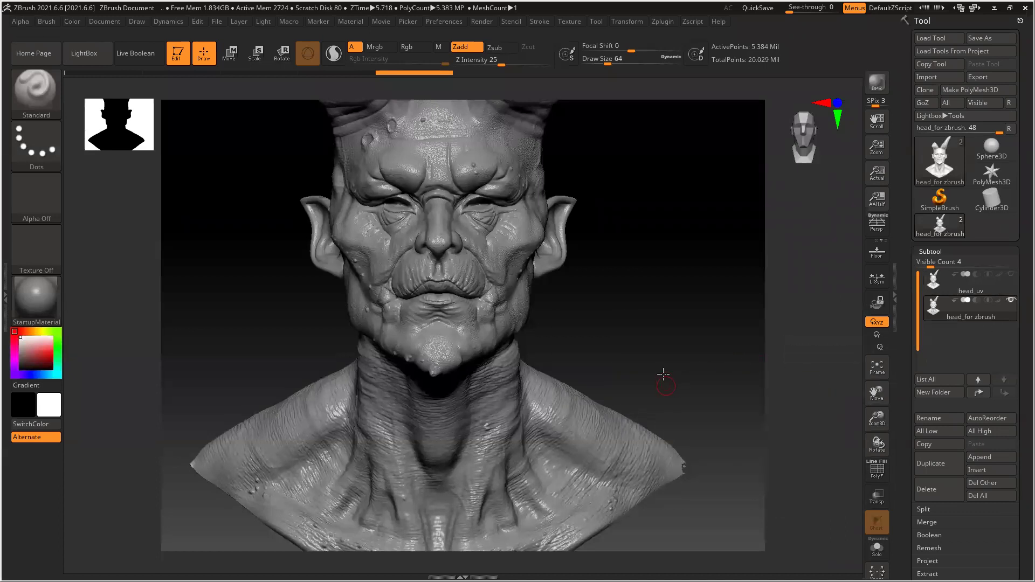
left_click_drag(663, 374, 612, 421)
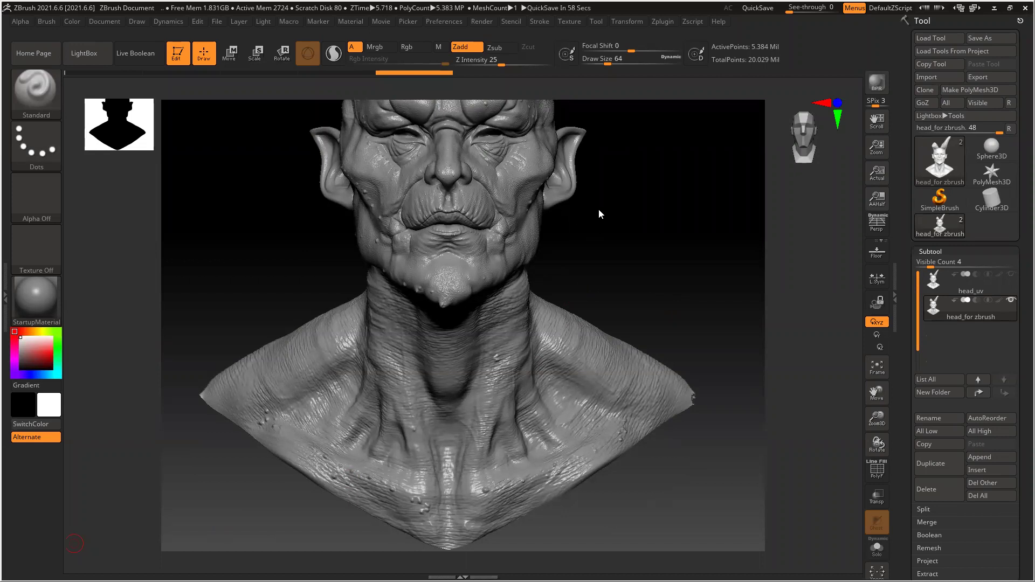
left_click_drag(669, 229, 668, 266)
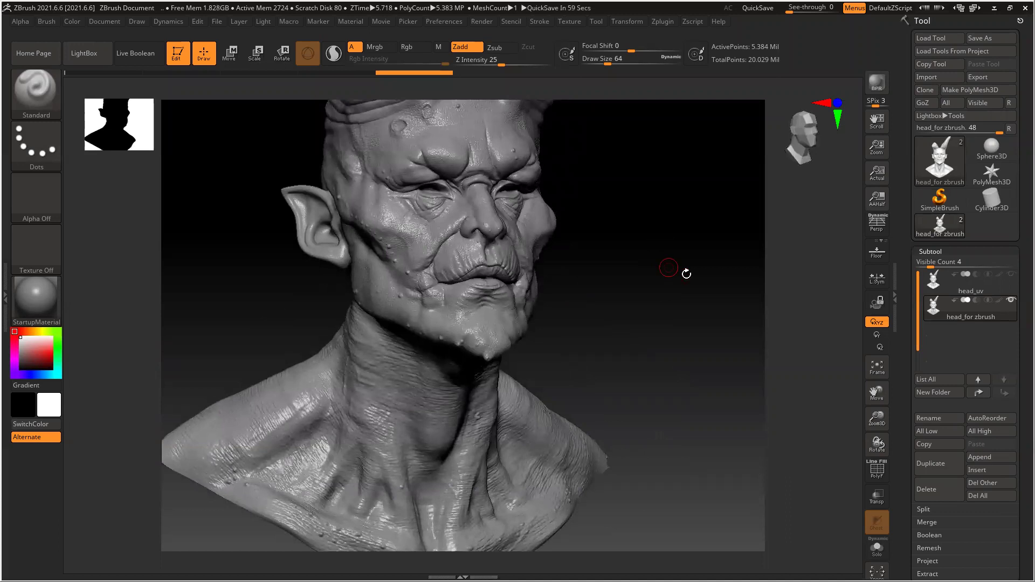
left_click_drag(682, 343, 730, 389, "shift")
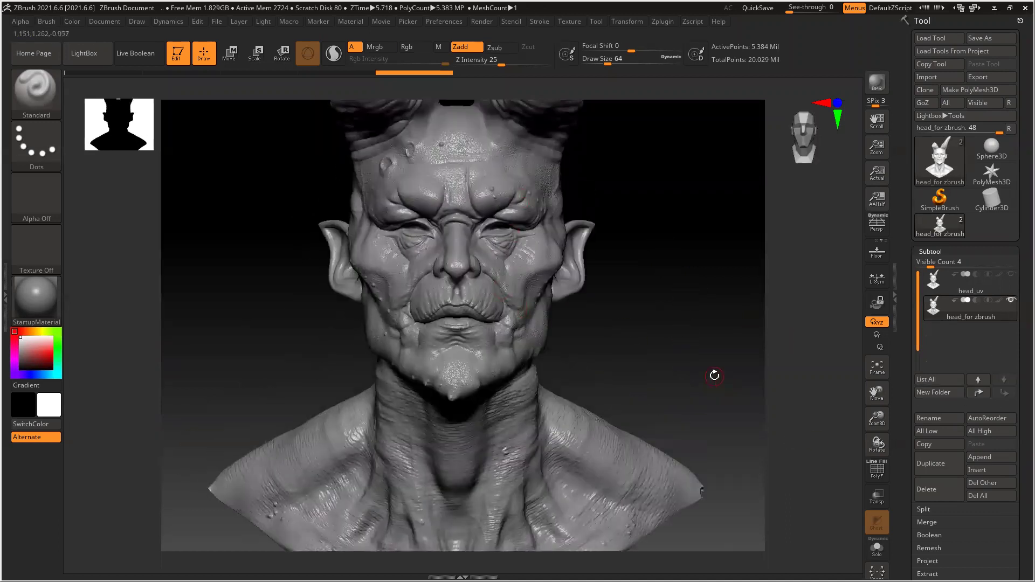
left_click_drag(725, 357, 646, 351, "alt")
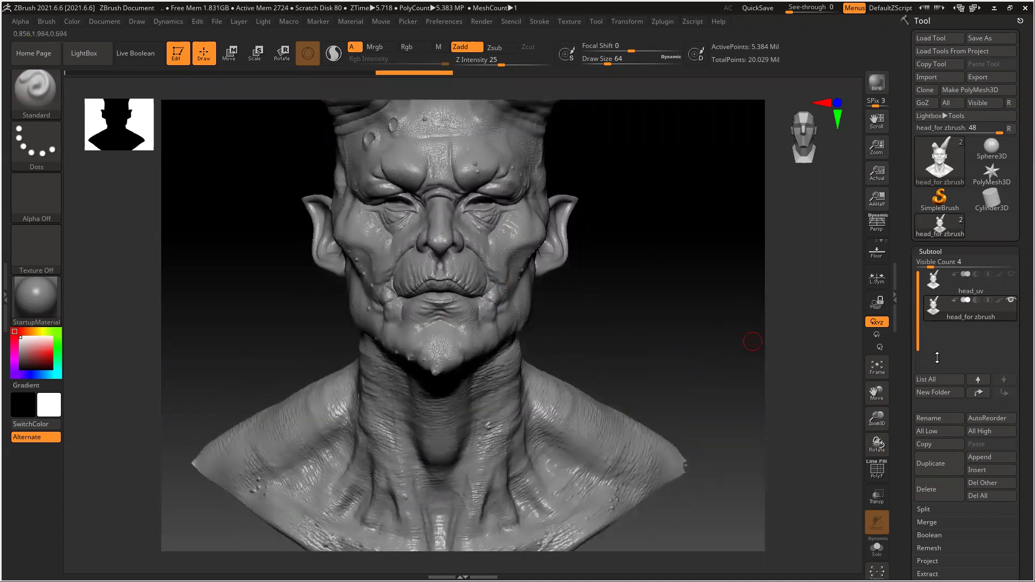
- Delete the head_uv subtool and accept the warning, leaving head_for zbrush in the tool
left_click(997, 289)
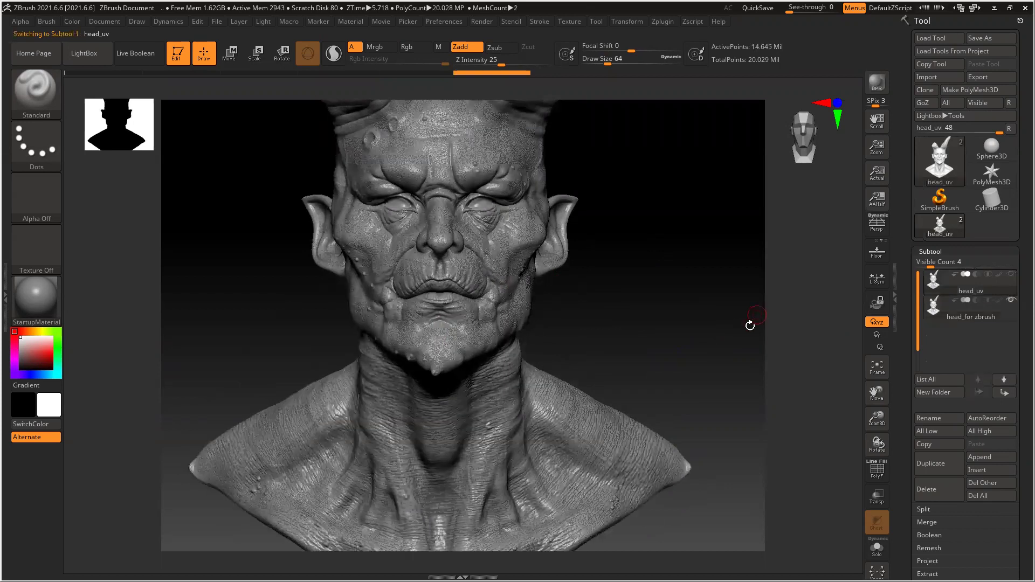
left_click(927, 489)
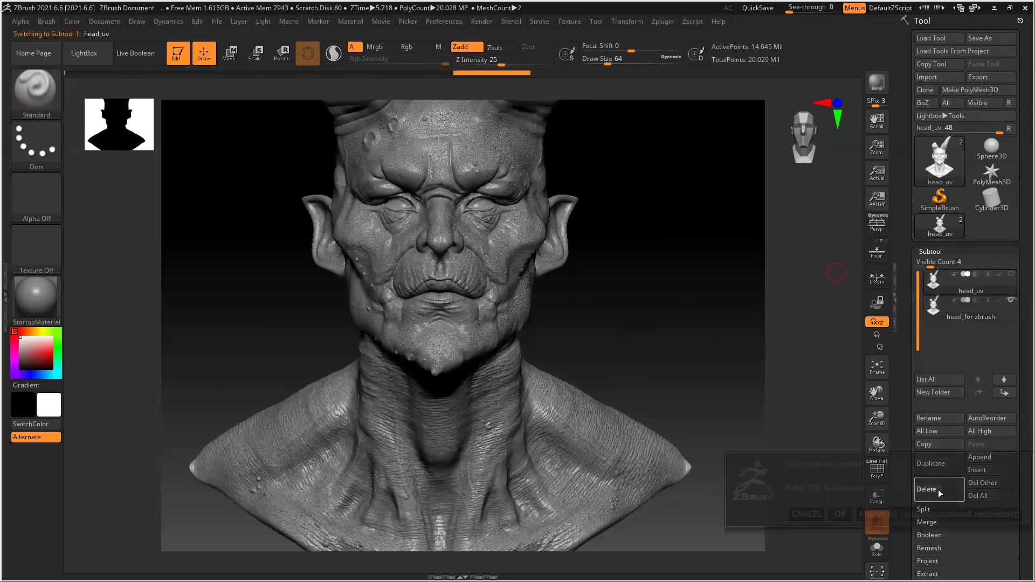
left_click(839, 514)
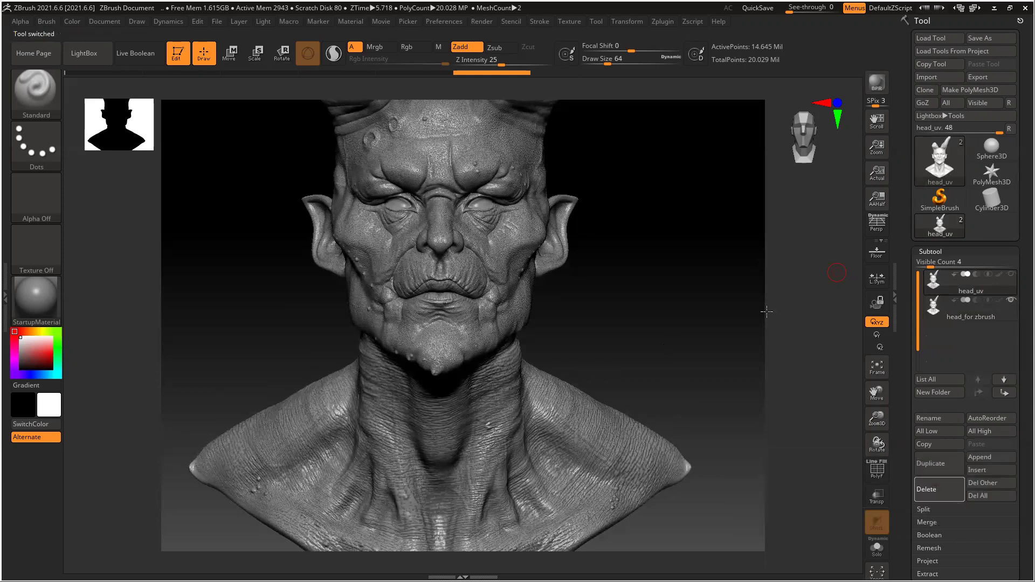
left_click_drag(665, 296, 513, 248)
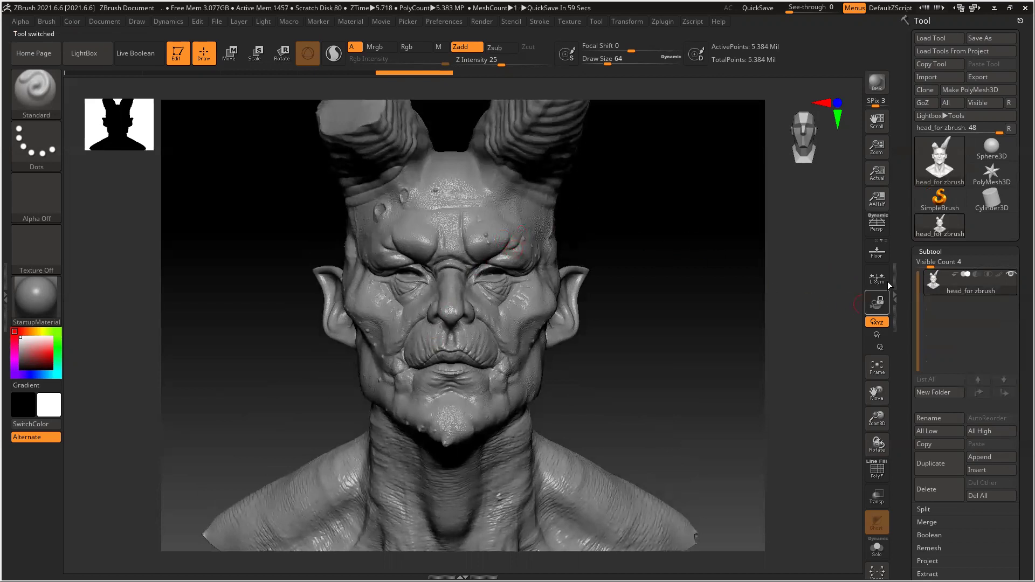
- Drop head_for zbrush to its lowest subdivision level and set the Multi Map Exporter's map size to 8192
left_click(941, 432)
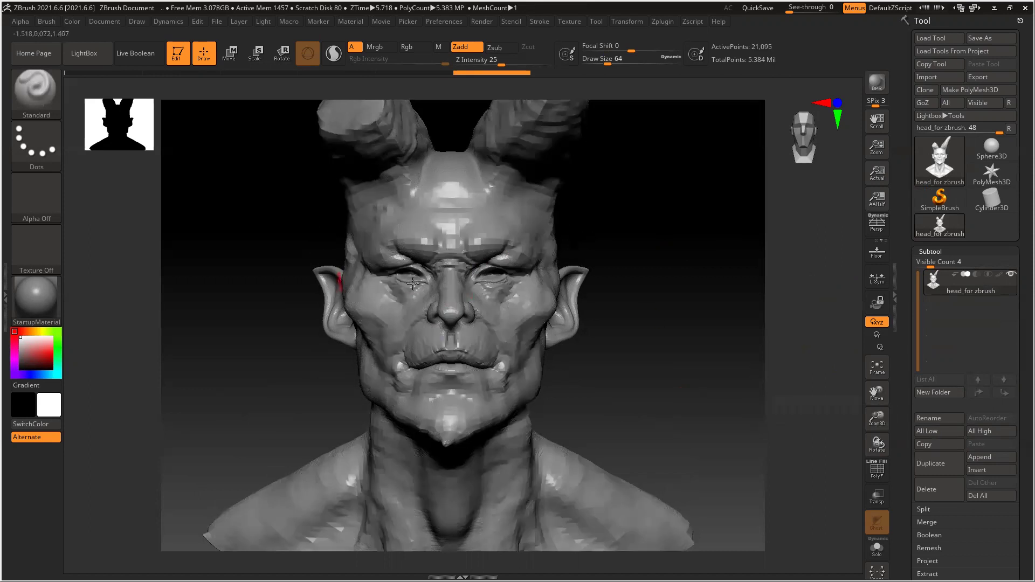
left_click(663, 22)
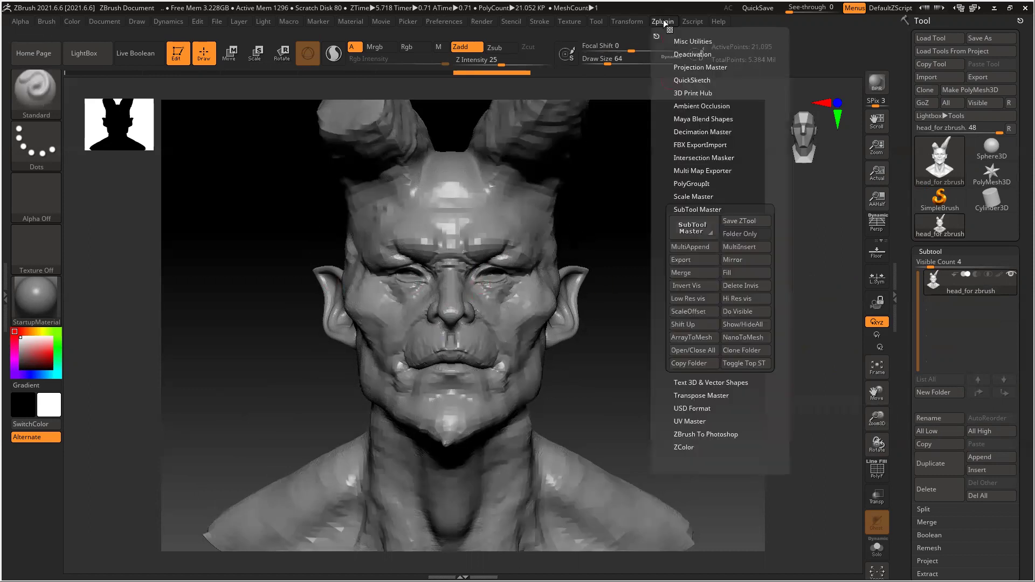
left_click(693, 209)
left_click(706, 170)
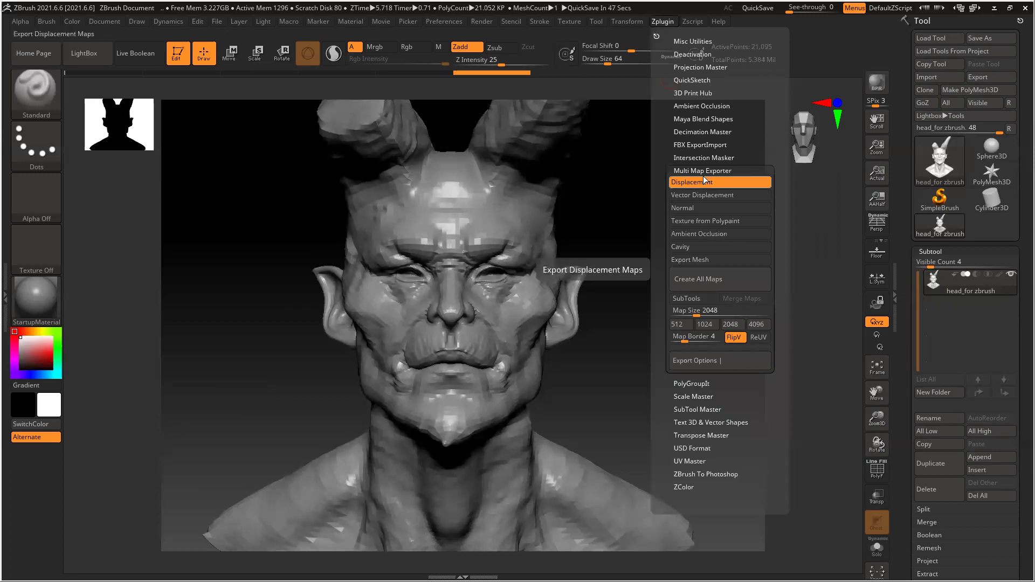
left_click_drag(696, 314, 777, 313)
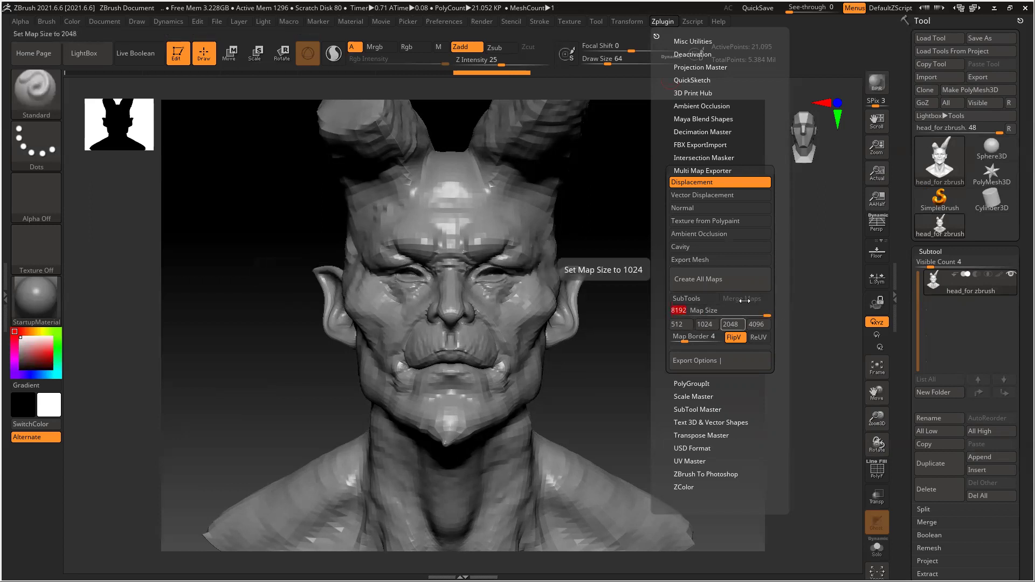
- Enable Adaptive and SmoothUV in the Multi Map Exporter's displacement map export options
left_click(702, 360)
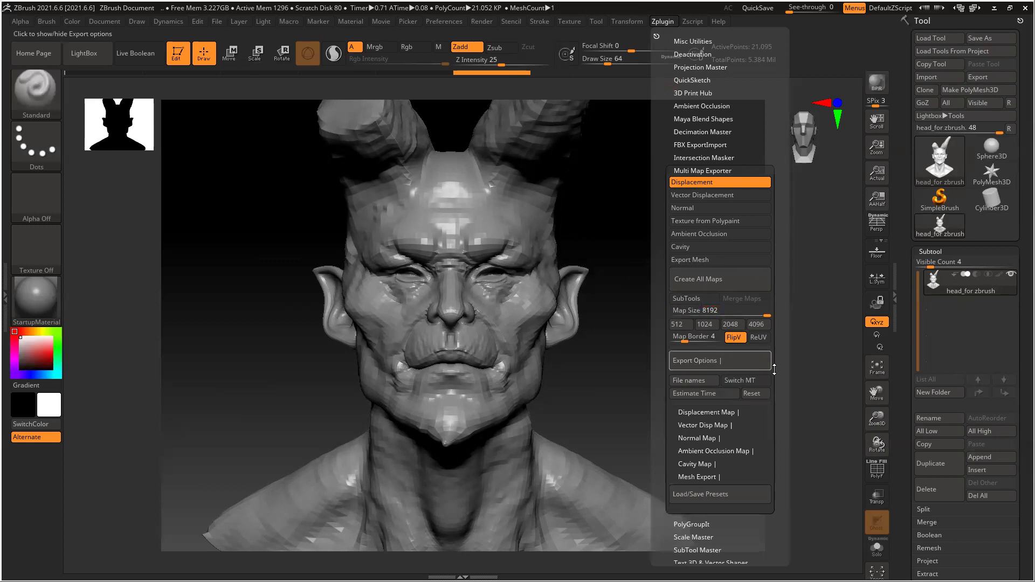
scroll(784, 296, "down", 3)
scroll(784, 296, "down", 1)
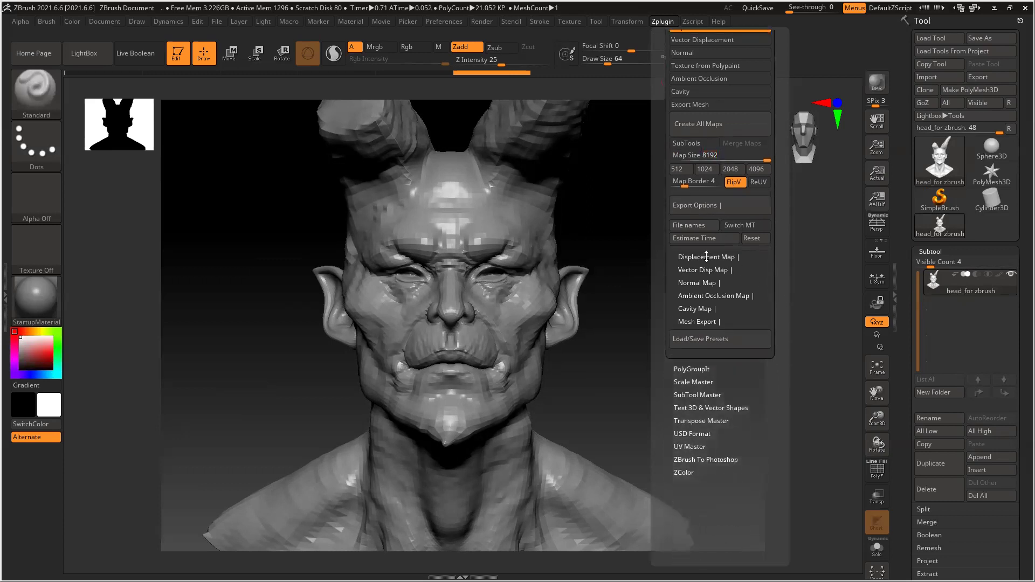
left_click(708, 258)
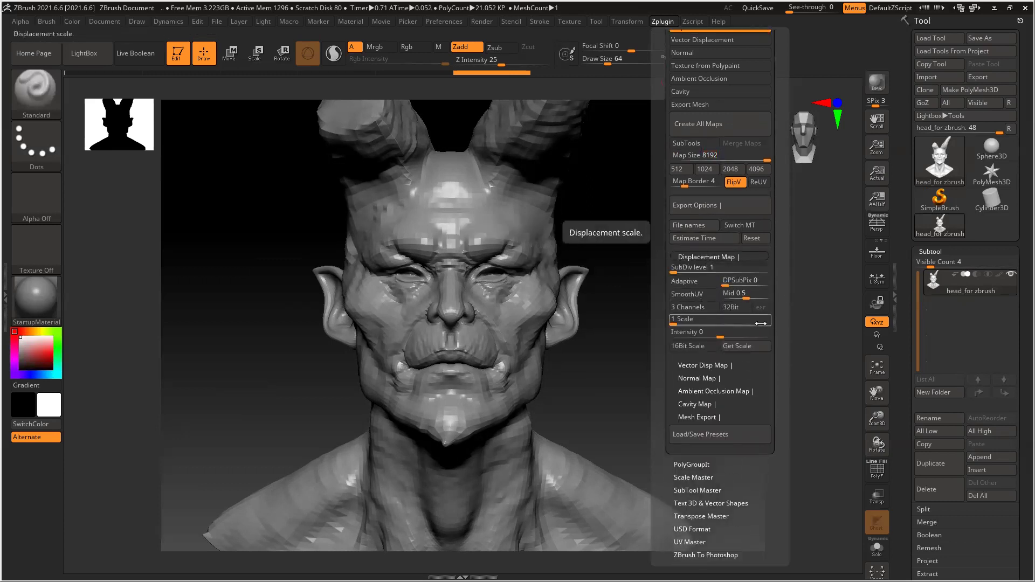
left_click(686, 282)
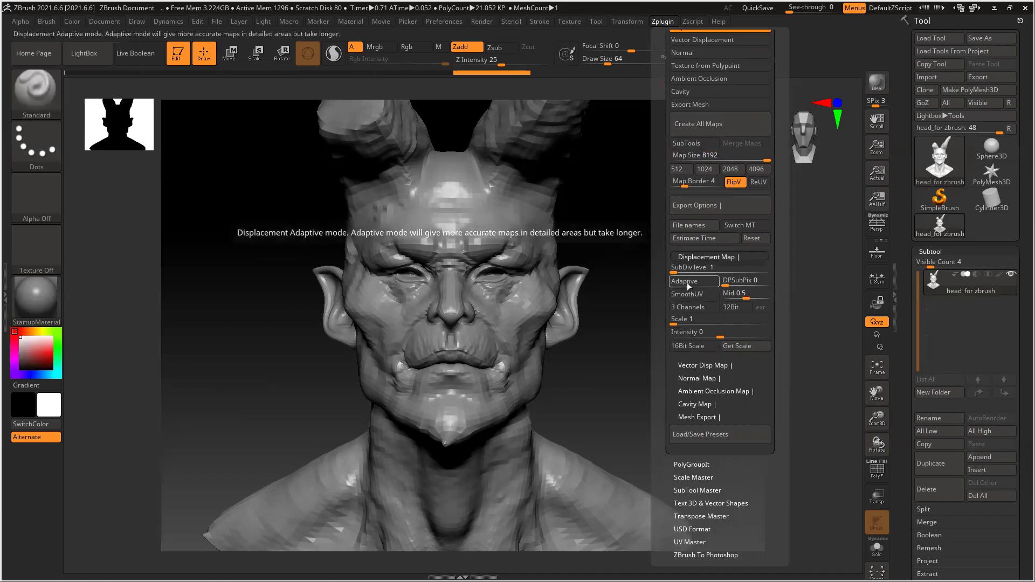
left_click(691, 294)
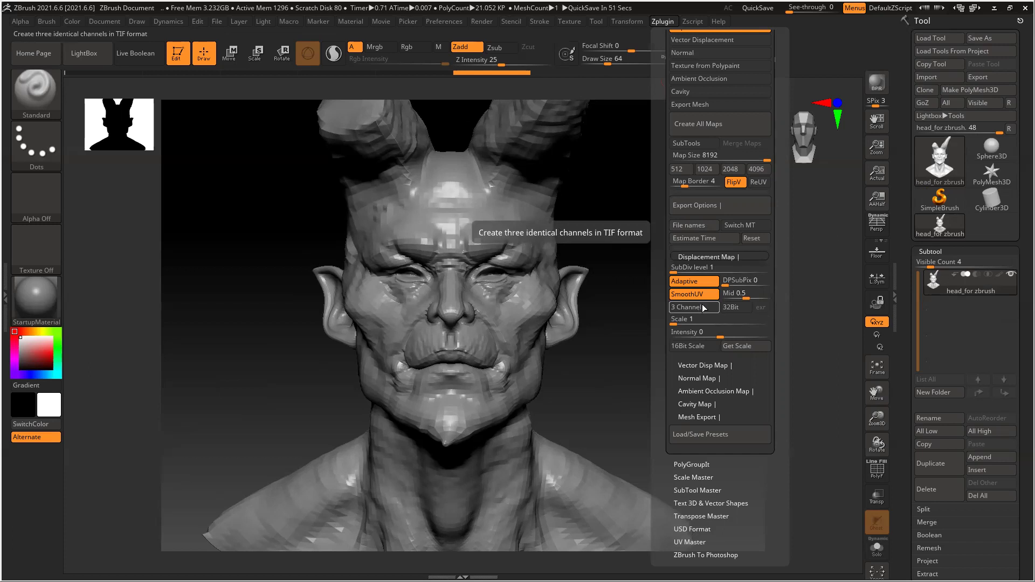
- Leave 16Bit Scale off, calculate the displacement scale with Get Scale, and check the resulting Scale and Intensity
left_click(690, 346)
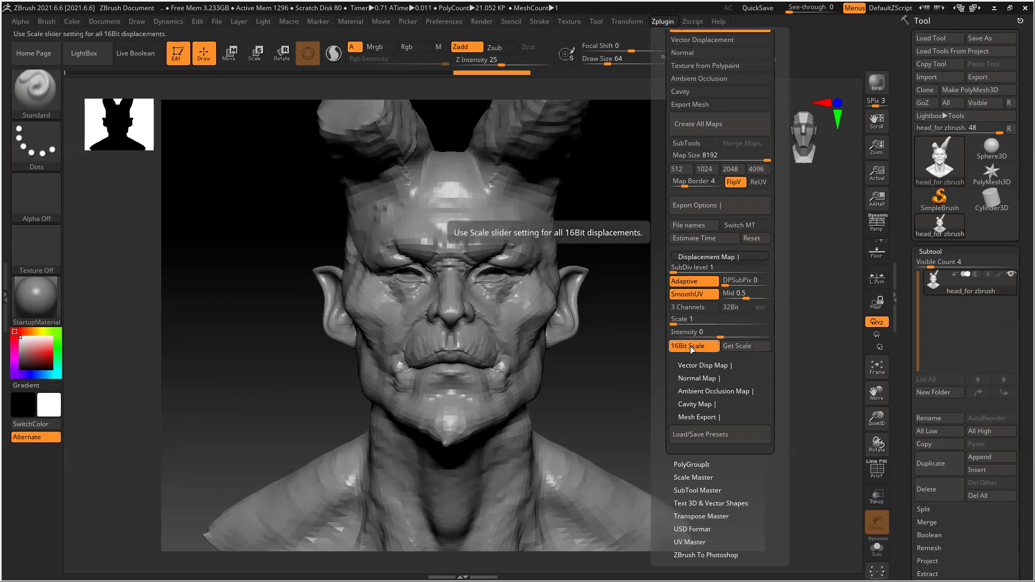
left_click(691, 346)
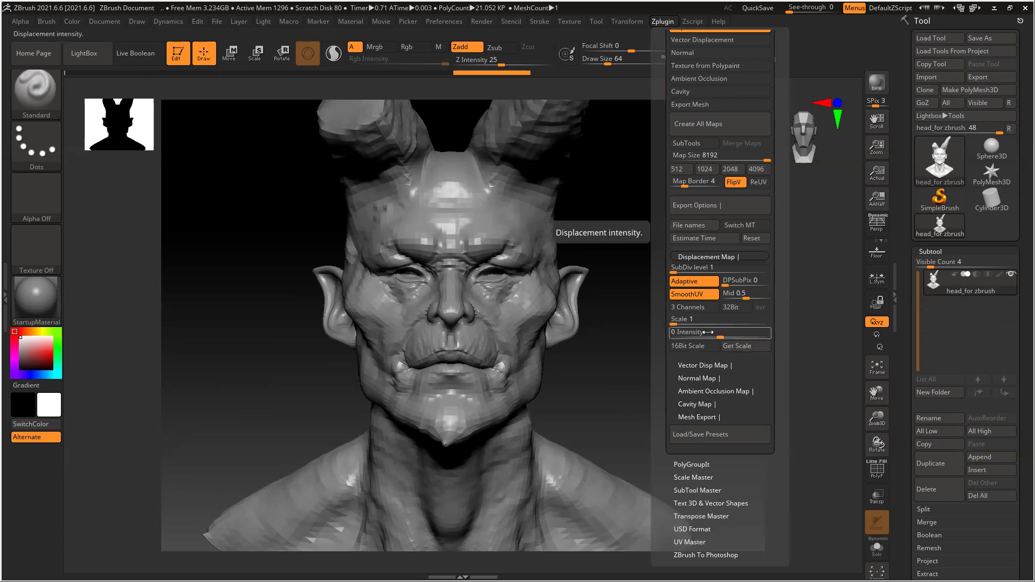
left_click(747, 347)
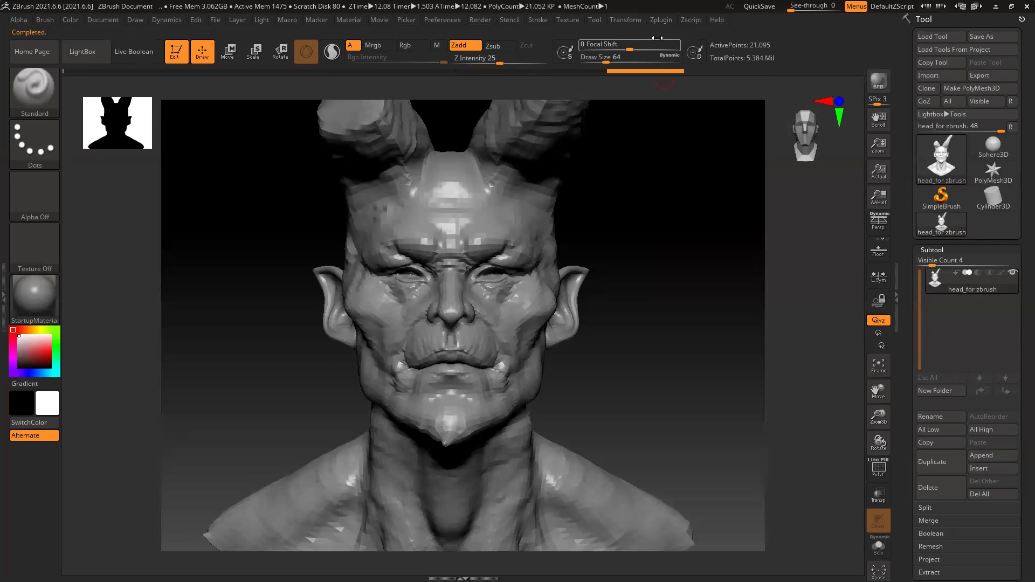
left_click(661, 20)
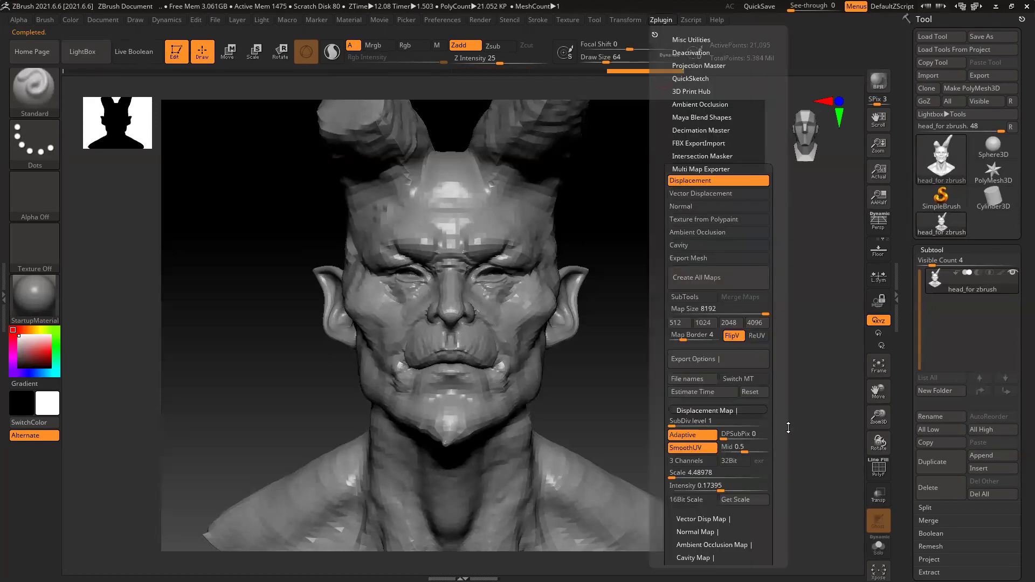
left_click_drag(780, 413, 792, 339)
left_click(692, 307)
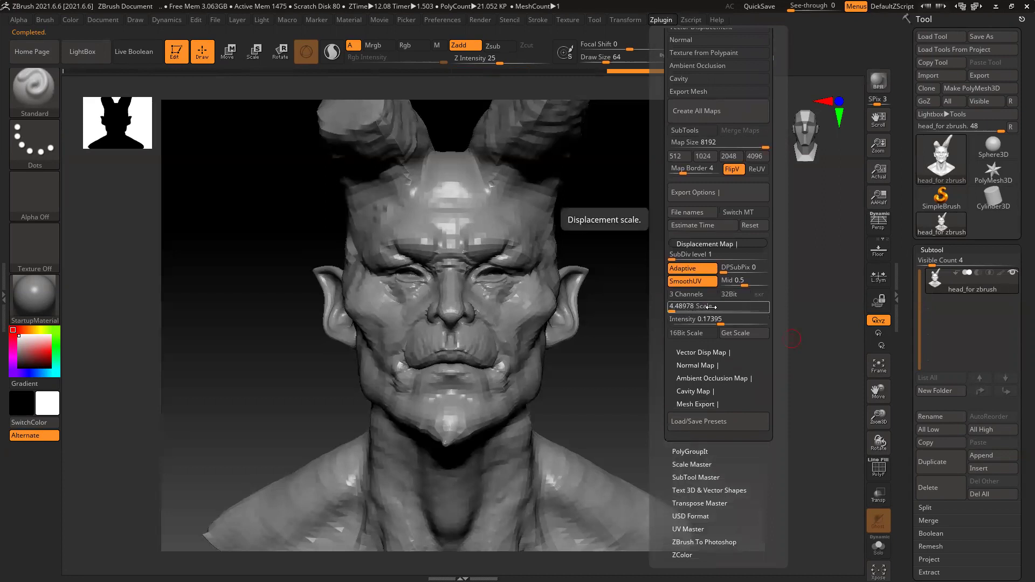
left_click(699, 321)
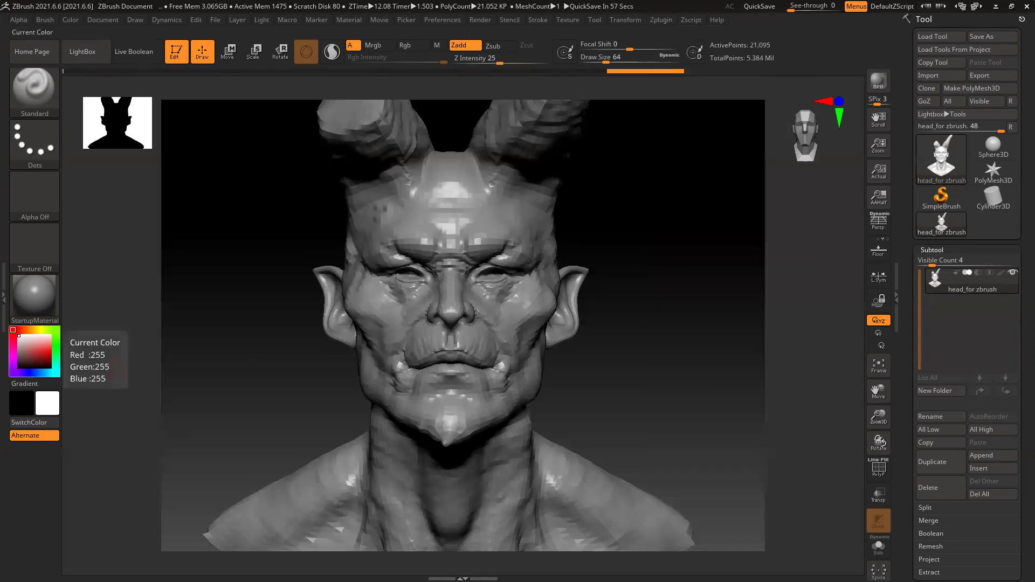
- Try Create All Maps with the current displacement settings and cancel the save dialog
left_click(659, 20)
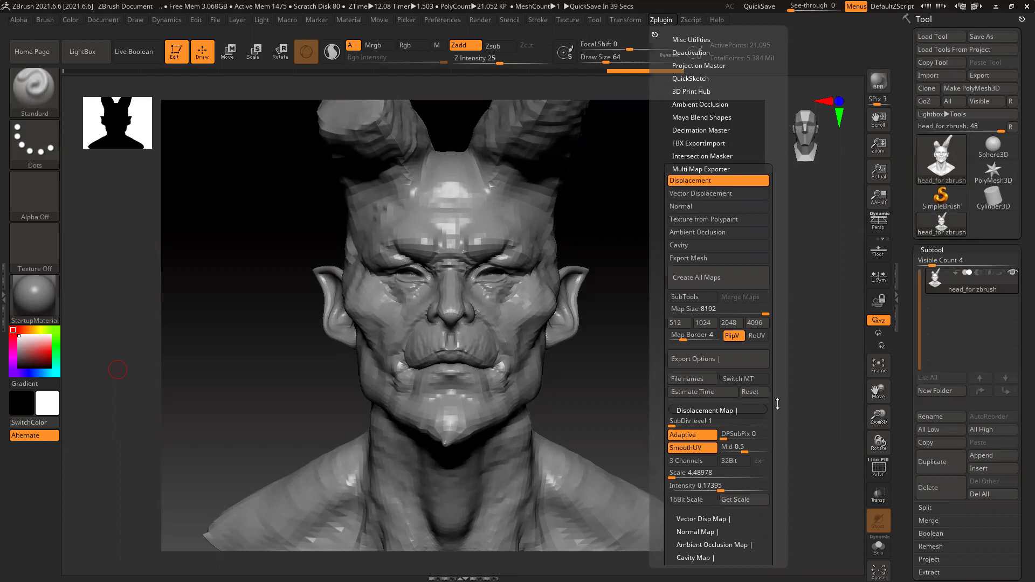
left_click(662, 22)
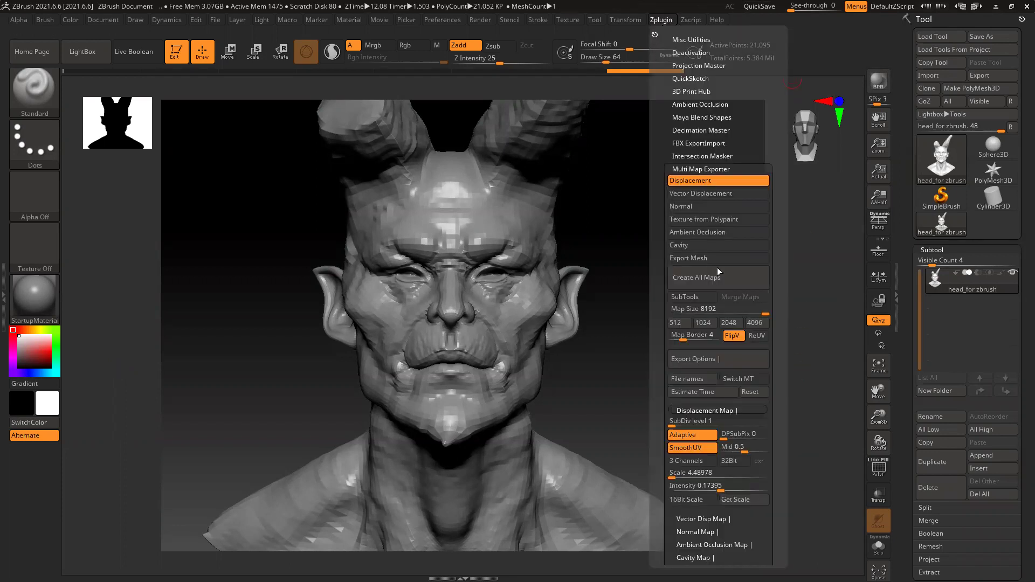
scroll(764, 454, "down", 2)
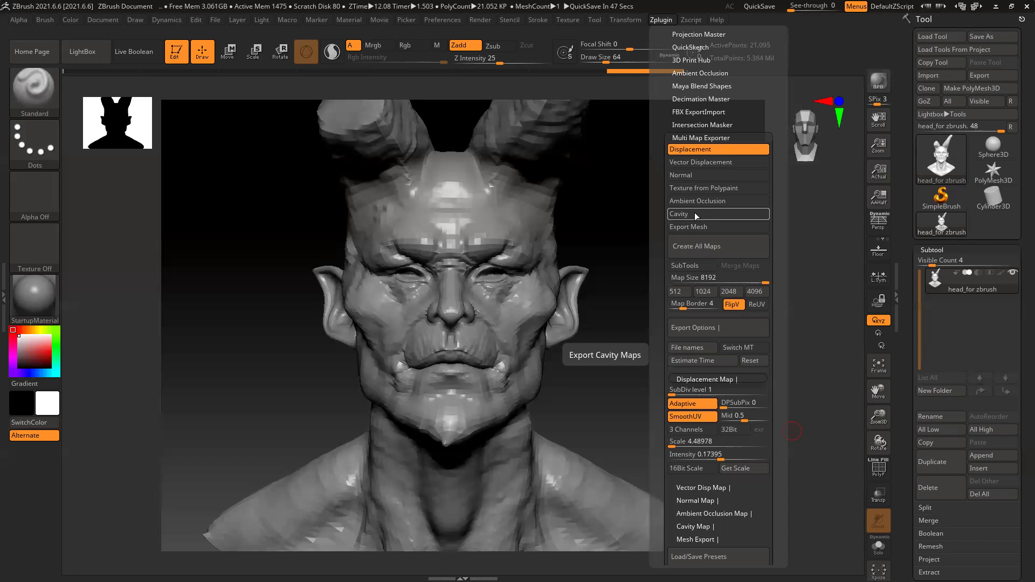
left_click(717, 249)
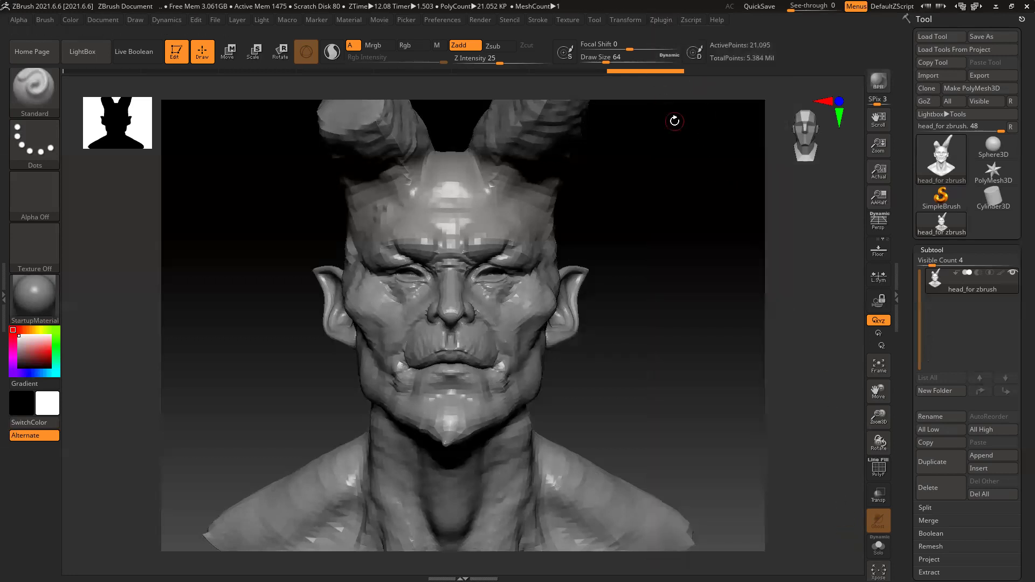
left_click(669, 21)
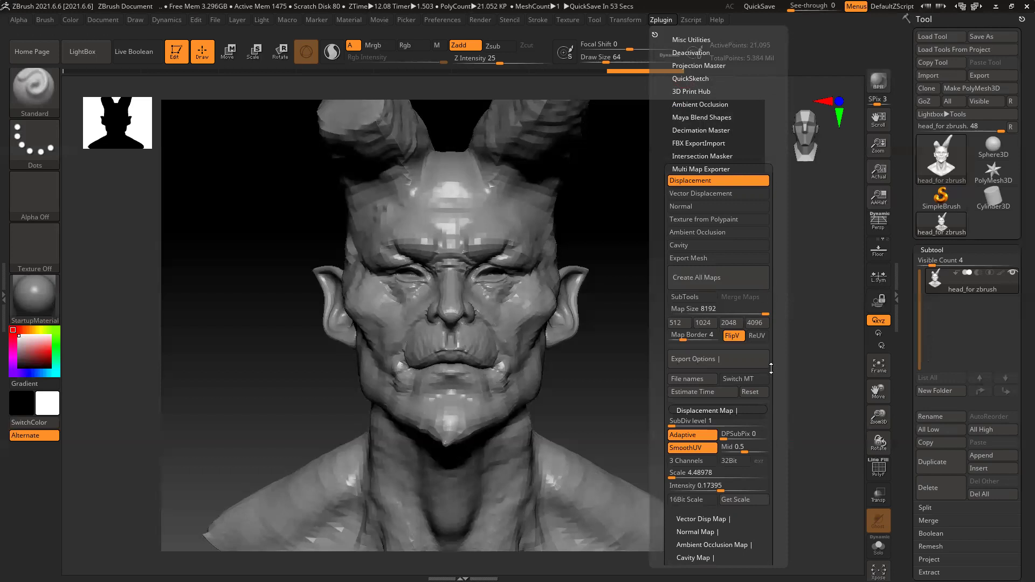
scroll(711, 410, "down", 3)
left_click(699, 394)
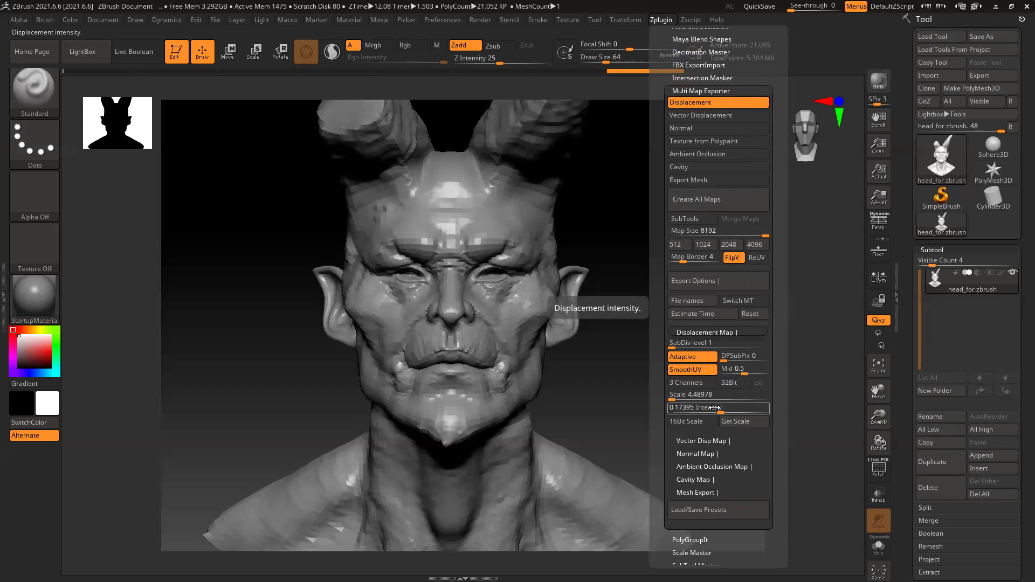
left_click(728, 203)
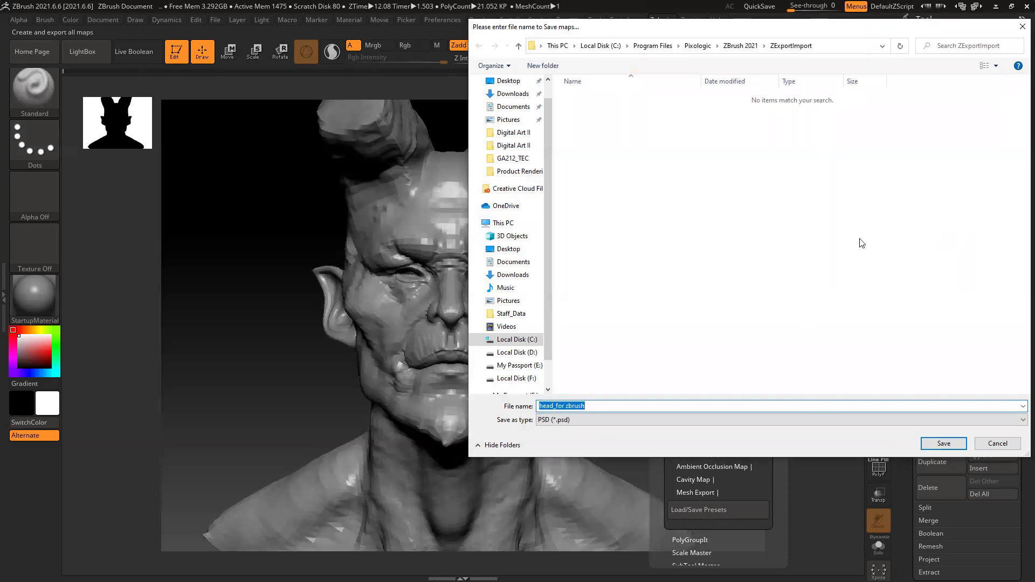
left_click(997, 443)
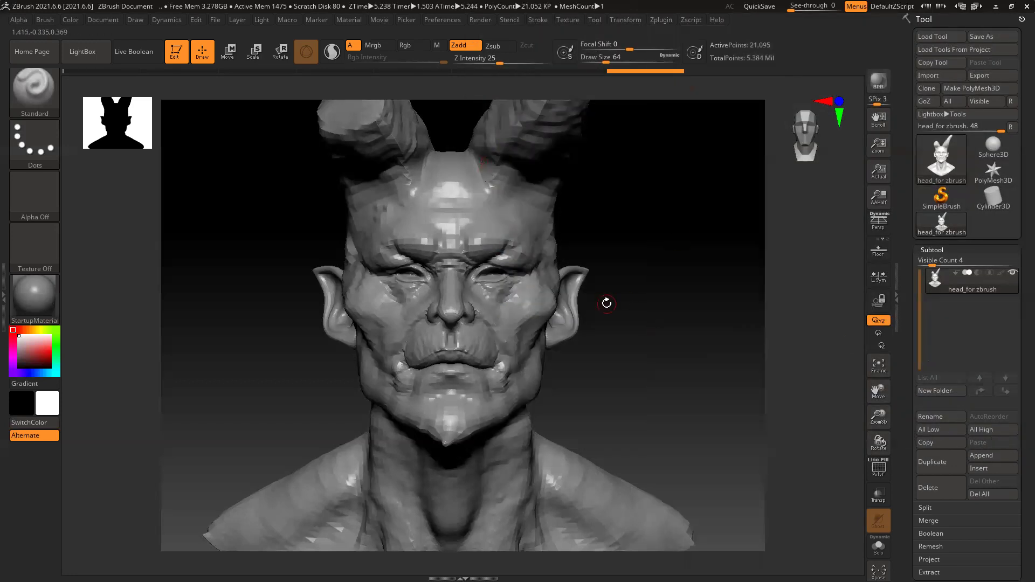
- Switch to File Explorer and examine the exported head_for zbrush displacement (DM) and cavity (CV) maps in folder 181
key("alt+Tab")
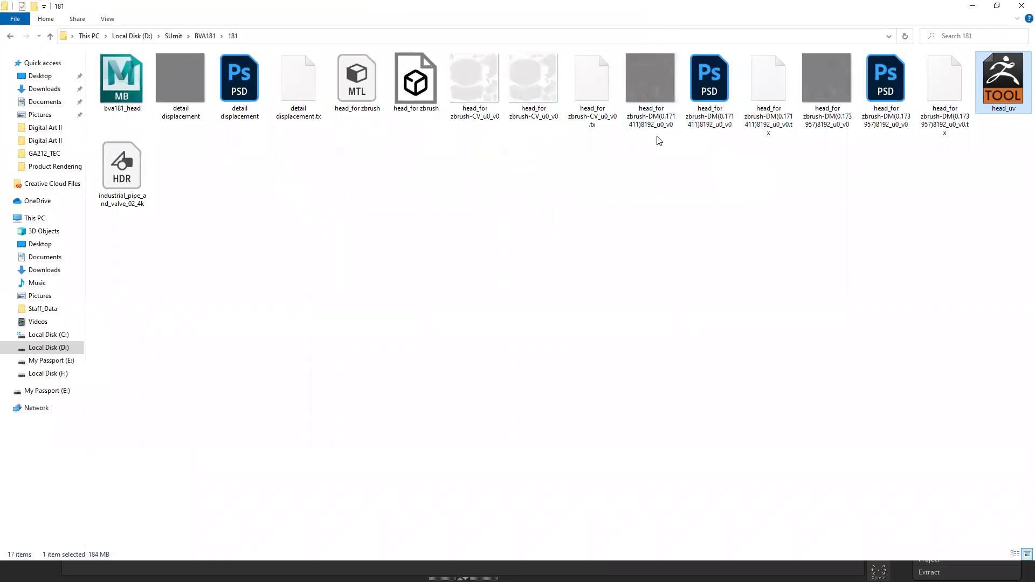
left_click(651, 86)
left_click(829, 86)
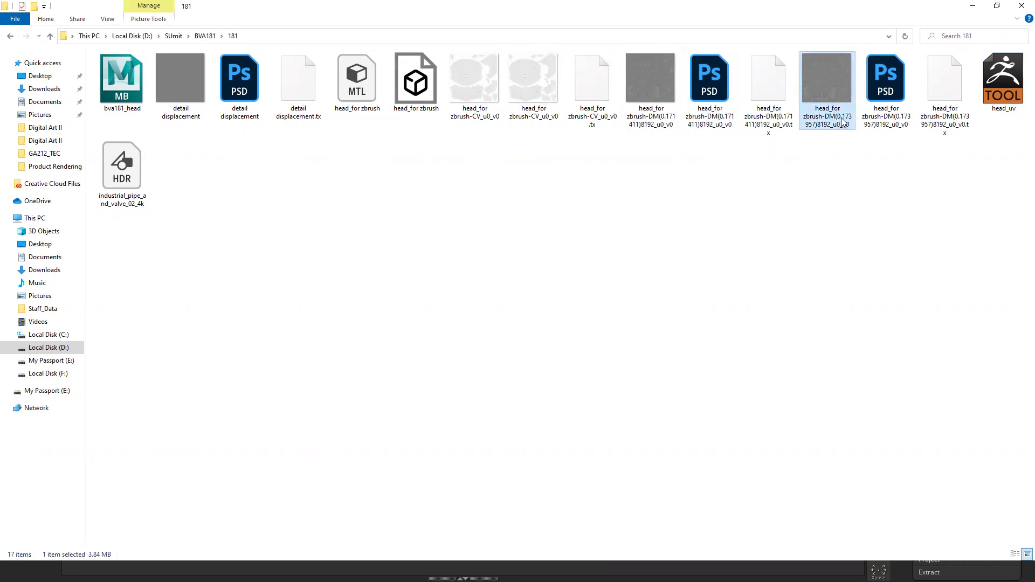
mouse_move(846, 122)
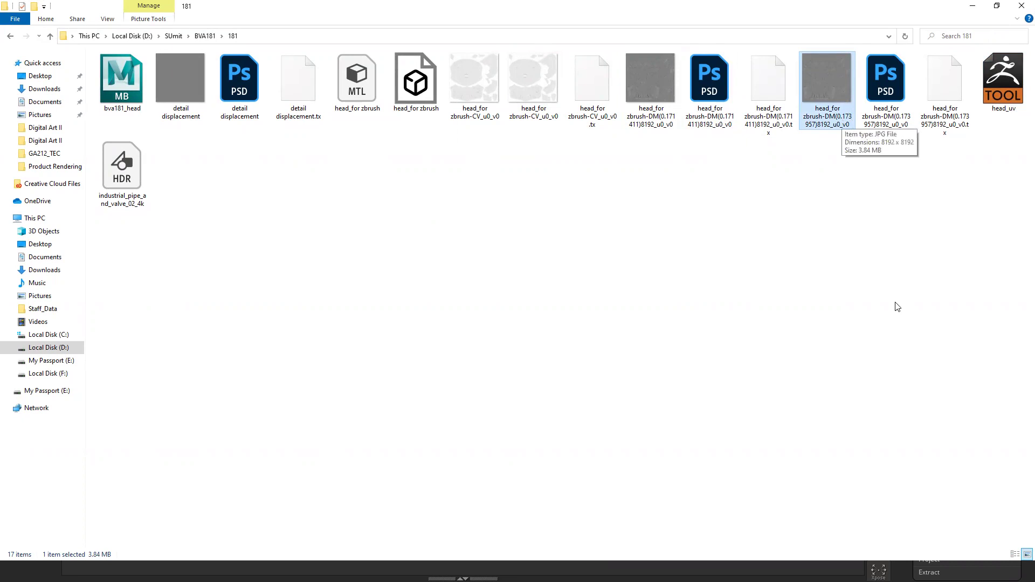
mouse_move(830, 91)
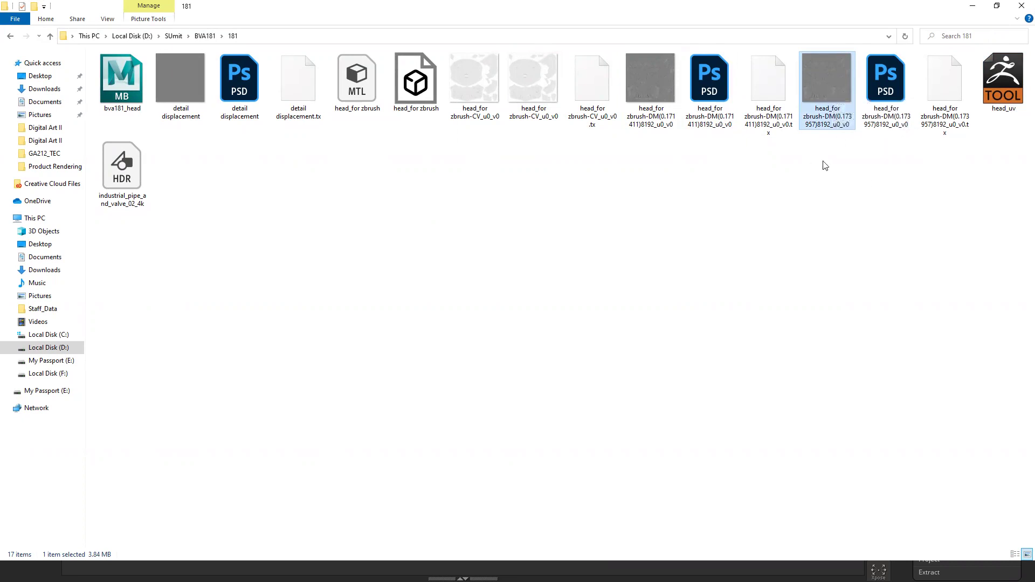
left_click(474, 83)
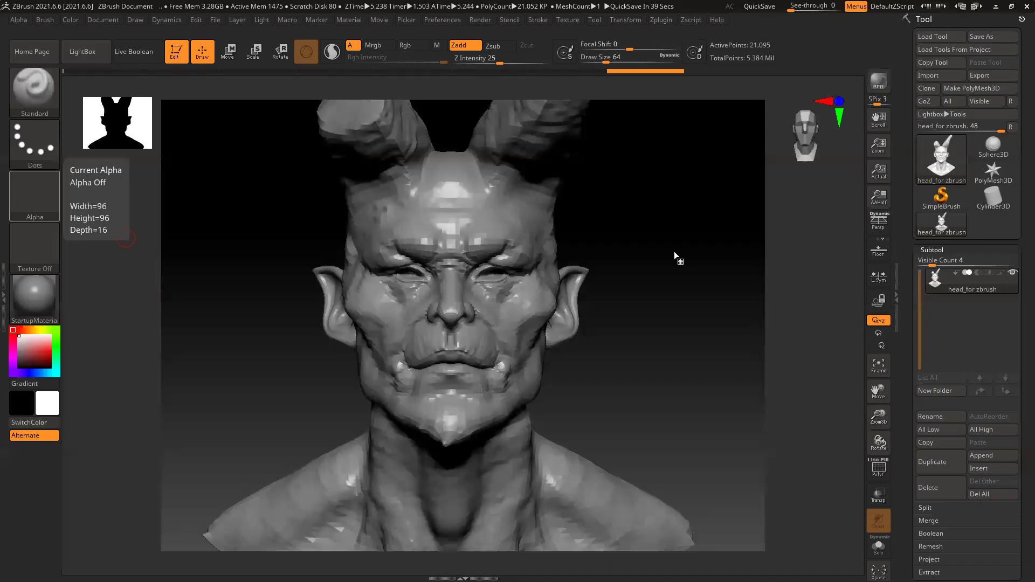
- Switch to Maya and examine the horned head's wireframe around the eyes, nose and forehead from several angles
left_click_drag(685, 278, 685, 290)
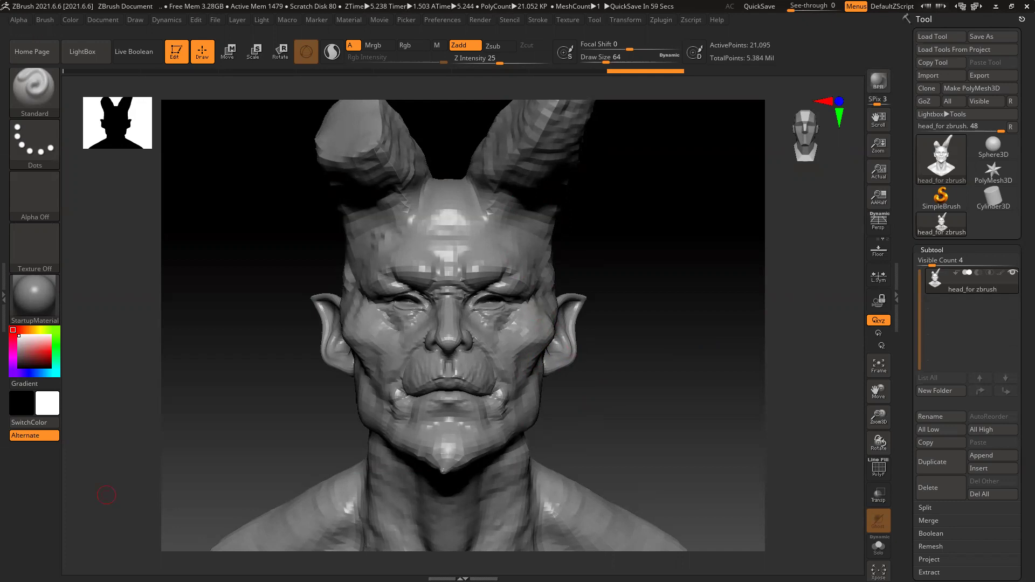
key("alt+Tab")
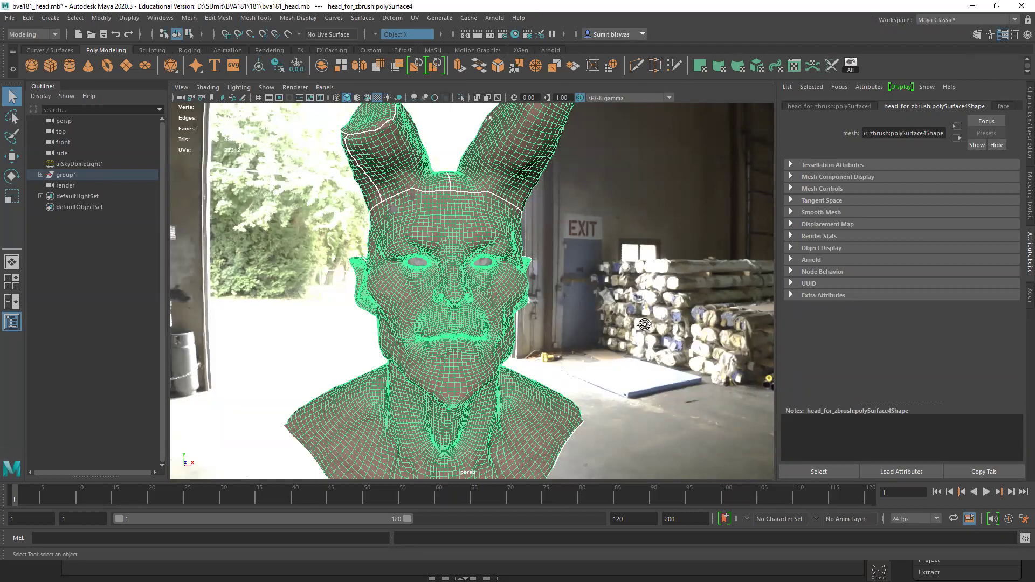
left_click_drag(642, 323, 679, 384, "alt")
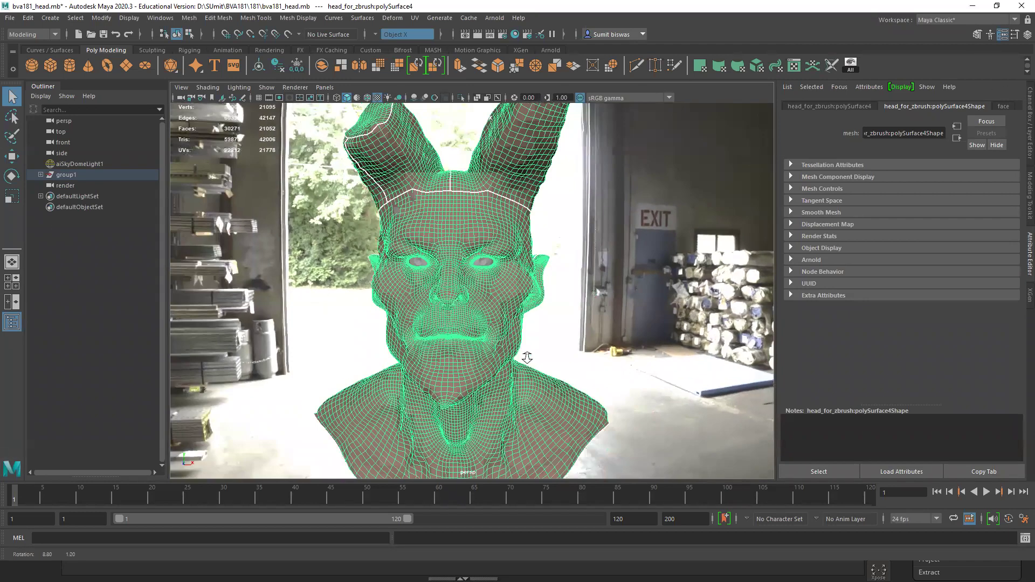
right_click_drag(555, 329, 597, 318, "alt")
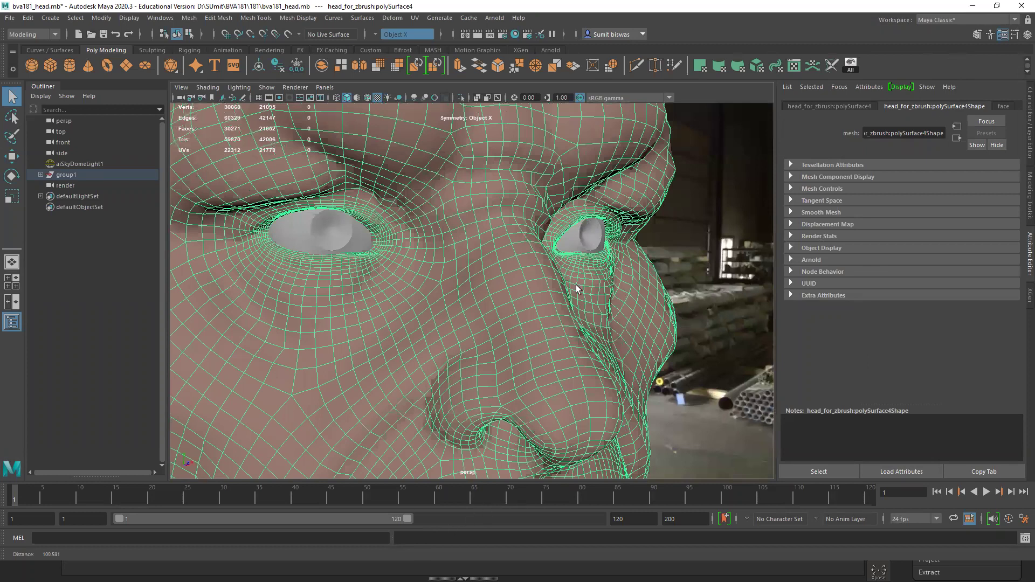
scroll(576, 284, "down", 4)
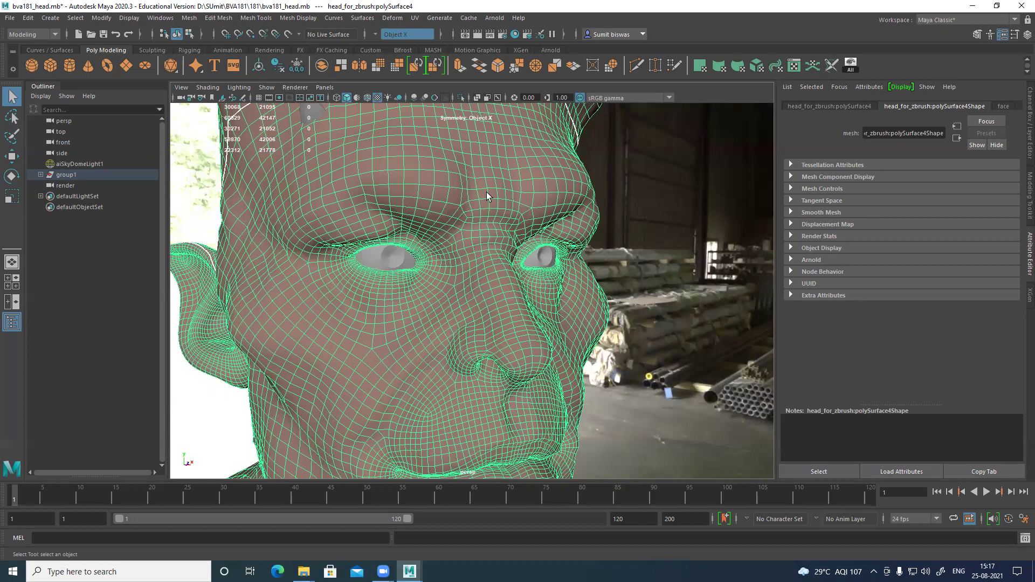
right_click_drag(474, 175, 410, 215, "alt")
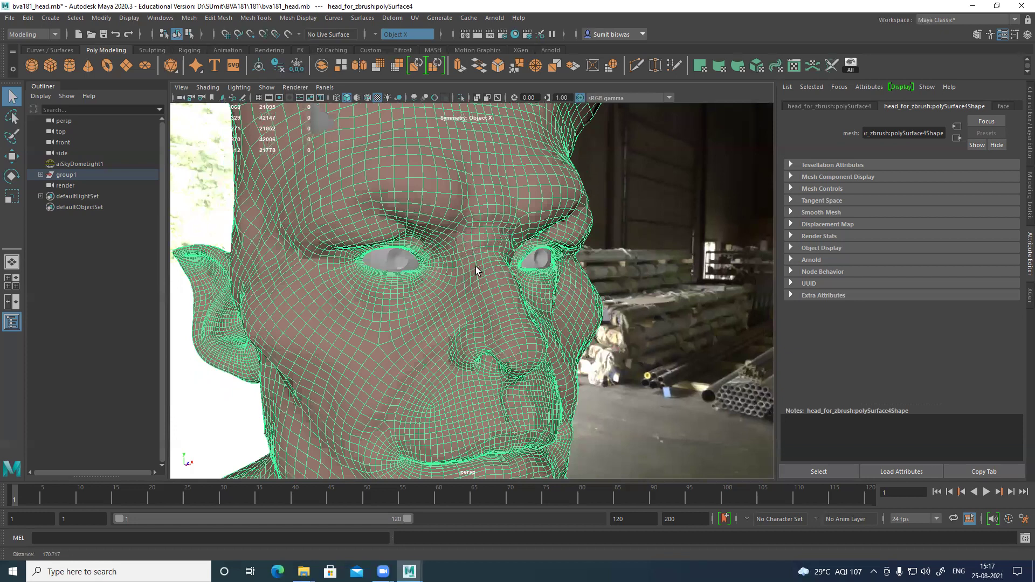
right_click_drag(476, 270, 596, 350, "alt")
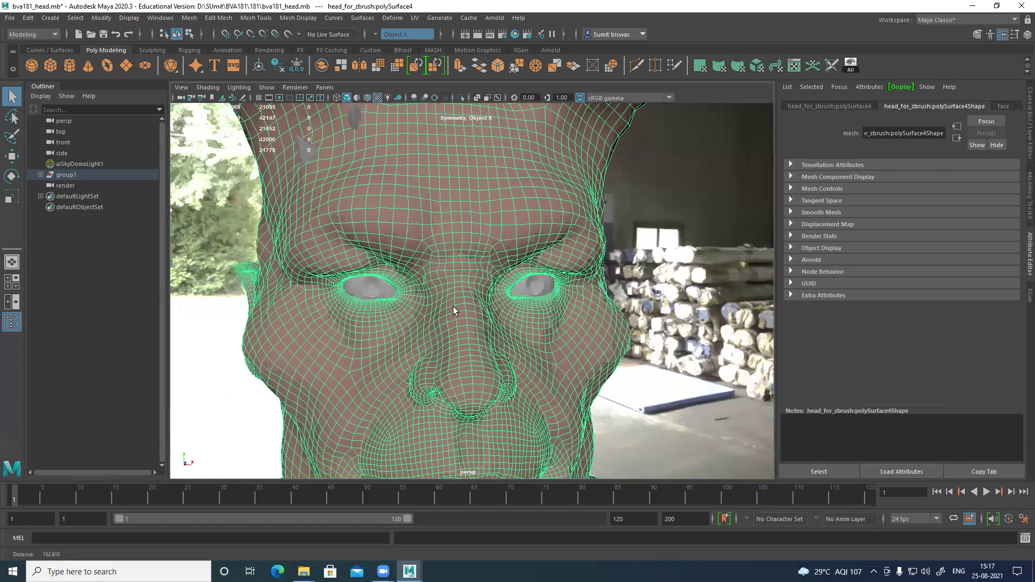
- Select the transparent lens mesh over the eye and examine its bulging wireframe up close from the side
scroll(453, 307, "up", 5)
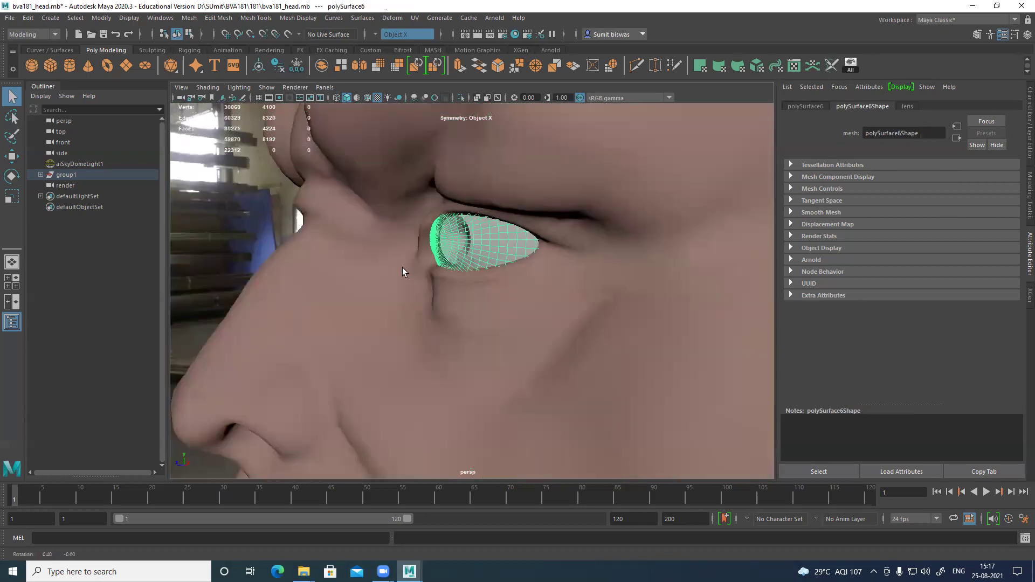
scroll(437, 280, "up", 3)
scroll(351, 212, "up", 4)
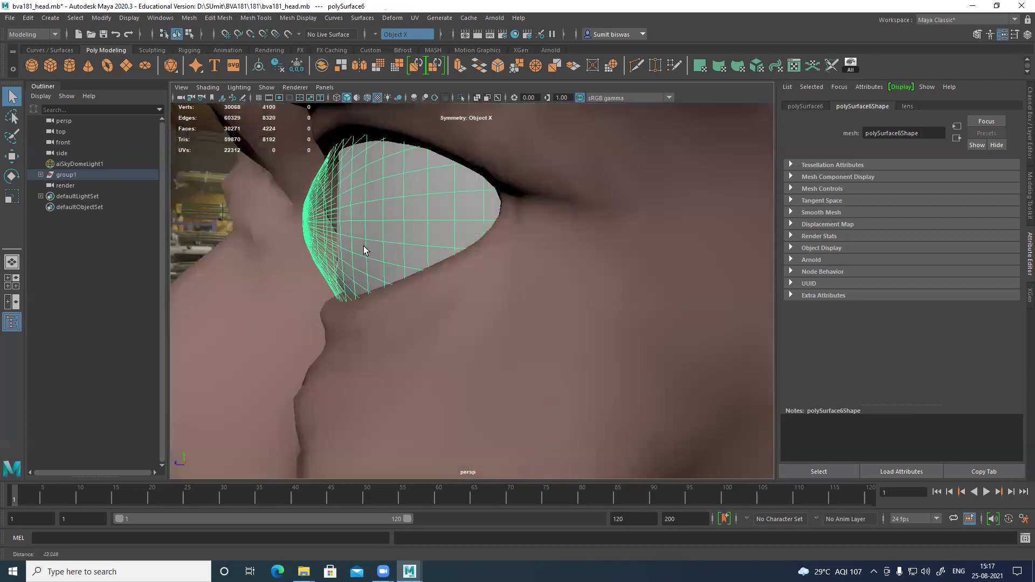
left_click_drag(364, 250, 434, 259, "alt")
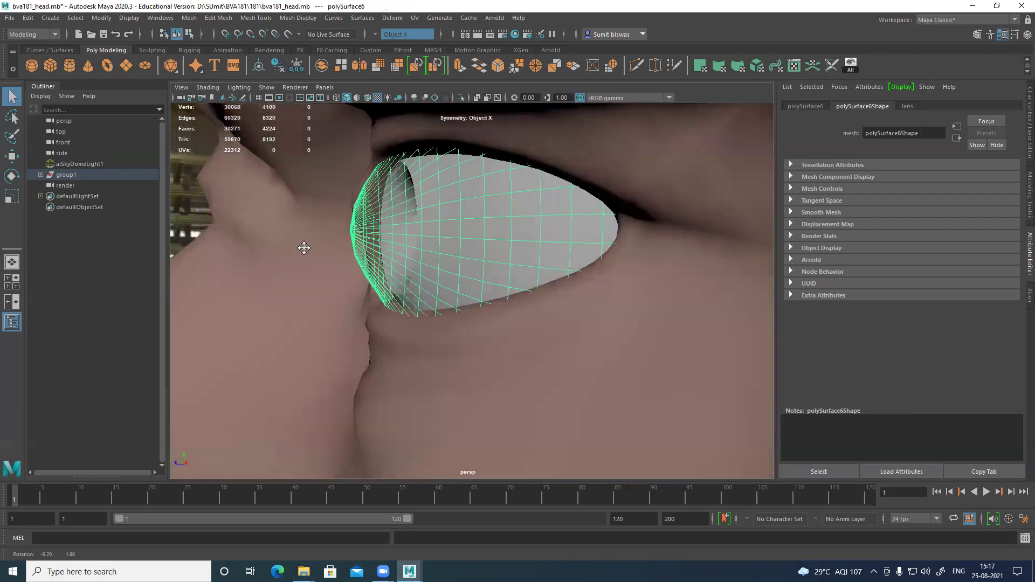
left_click_drag(356, 265, 318, 269, "alt")
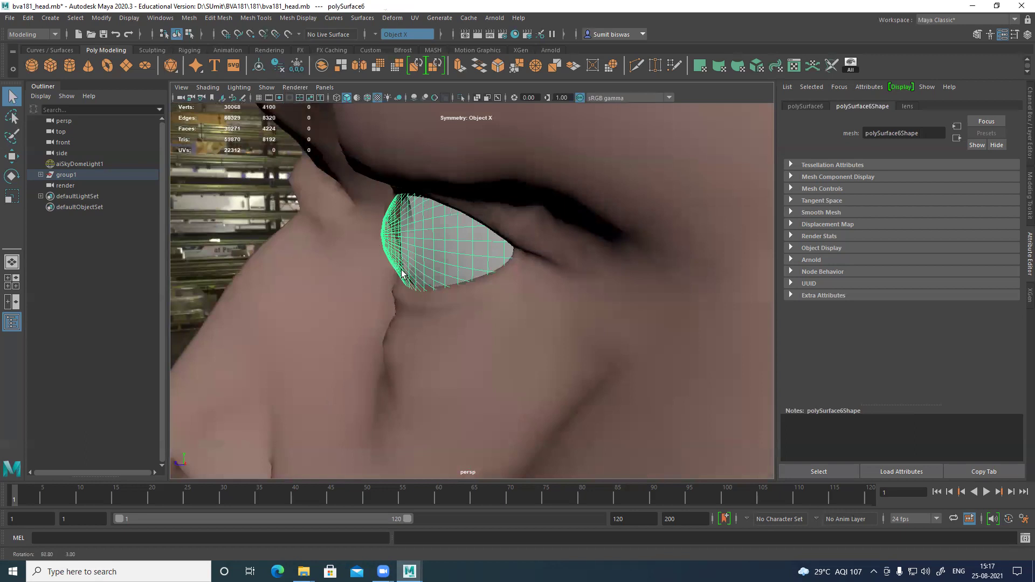
- Hide the outer eye lens and examine the inner eyeball's concave iris wireframe from several angles
left_click_drag(402, 273, 437, 328, "alt")
key("ctrl+z")
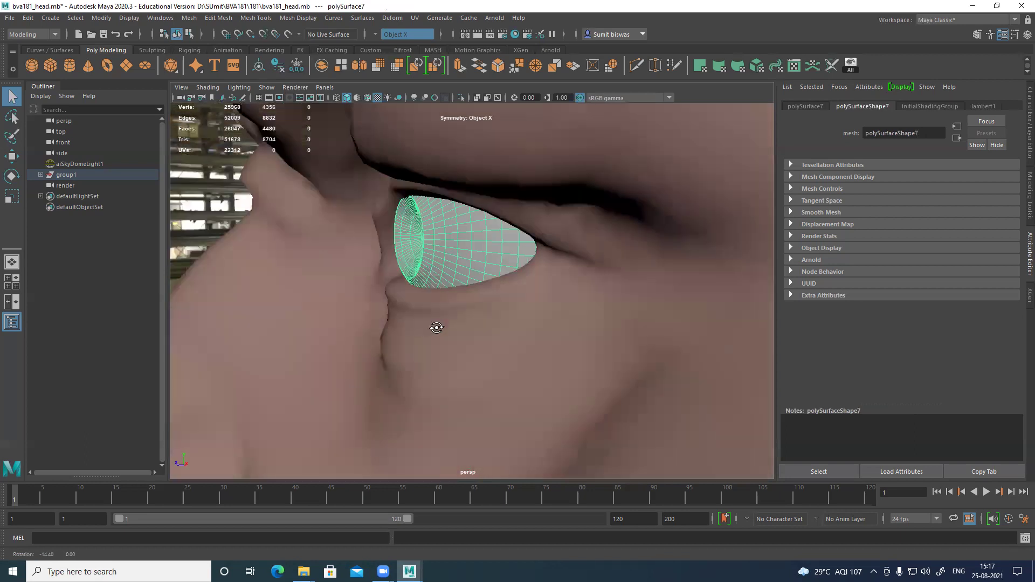
left_click_drag(529, 323, 487, 296, "alt")
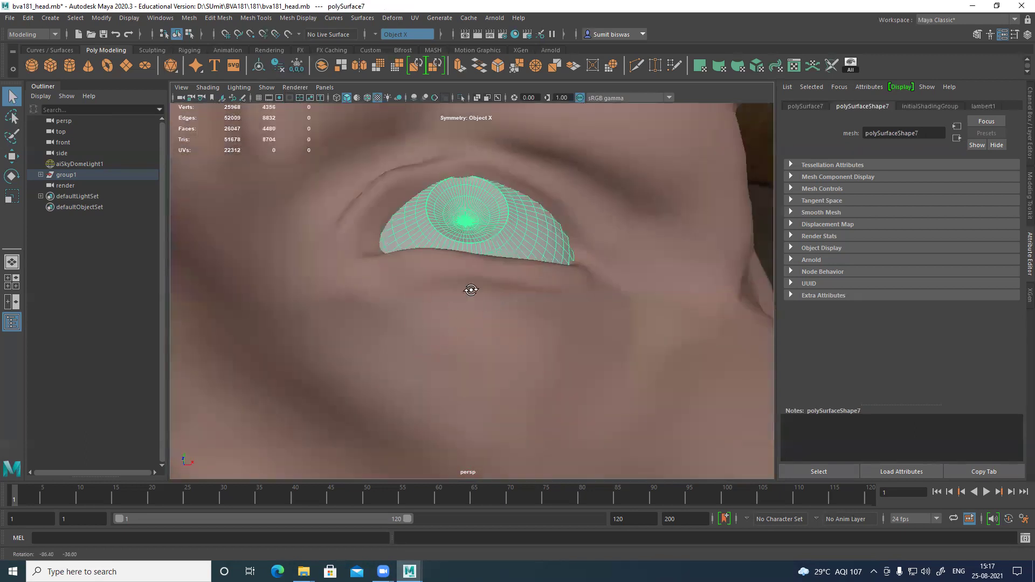
left_click_drag(418, 200, 427, 254, "alt")
left_click_drag(527, 248, 532, 256, "alt")
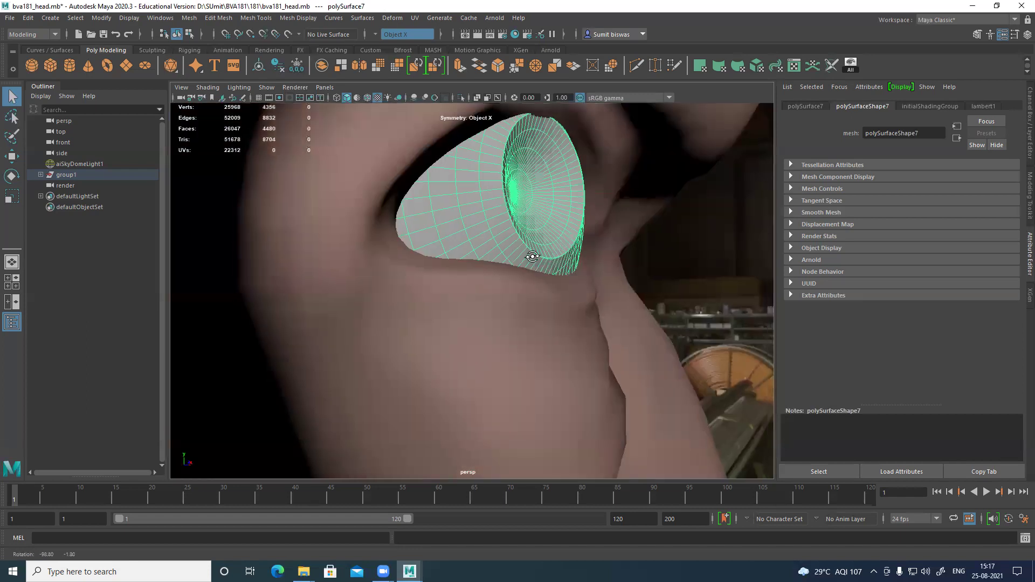
left_click_drag(439, 271, 746, 122, "alt")
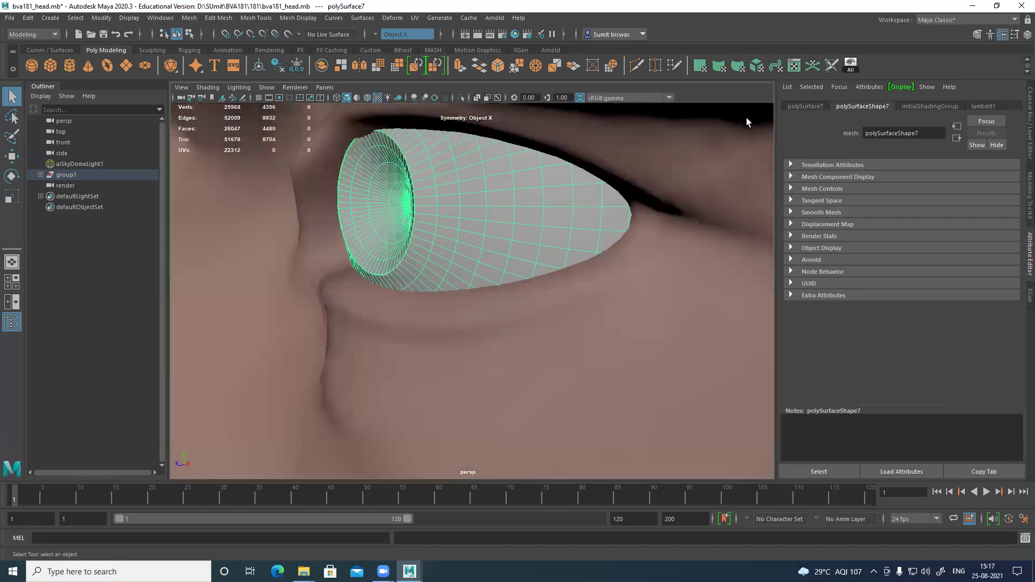
- Show all hidden objects again and view the reselected eye lenses together with the whole horned head
left_click(851, 65)
left_click(478, 251)
left_click_drag(504, 264, 378, 247, "alt")
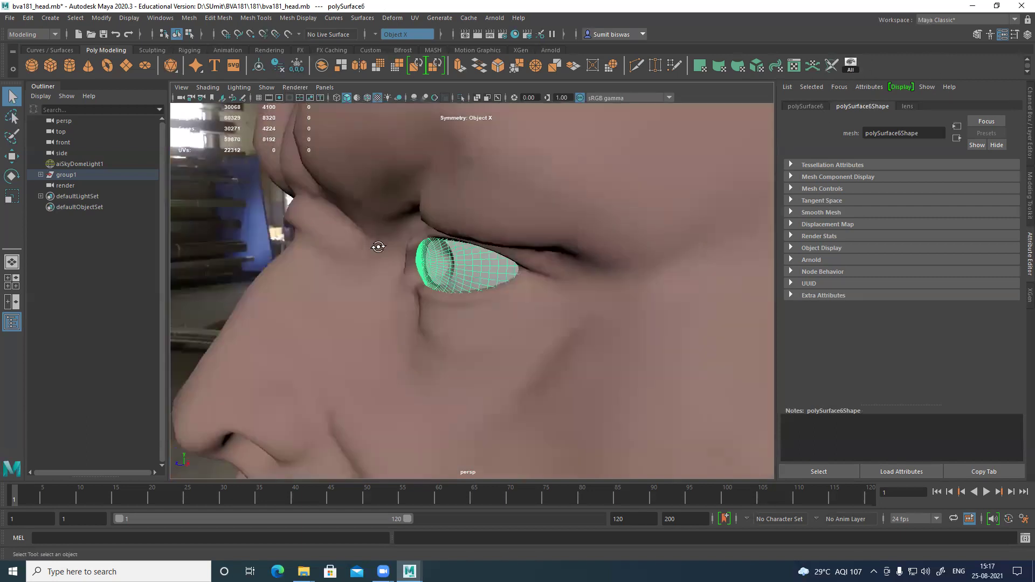
left_click_drag(478, 279, 566, 270, "alt")
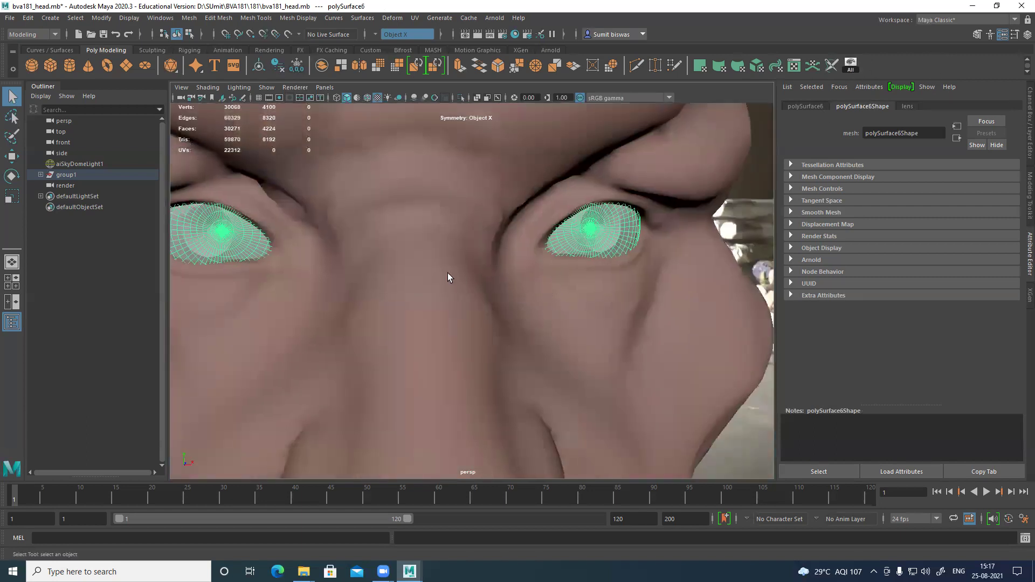
scroll(448, 275, "down", 5)
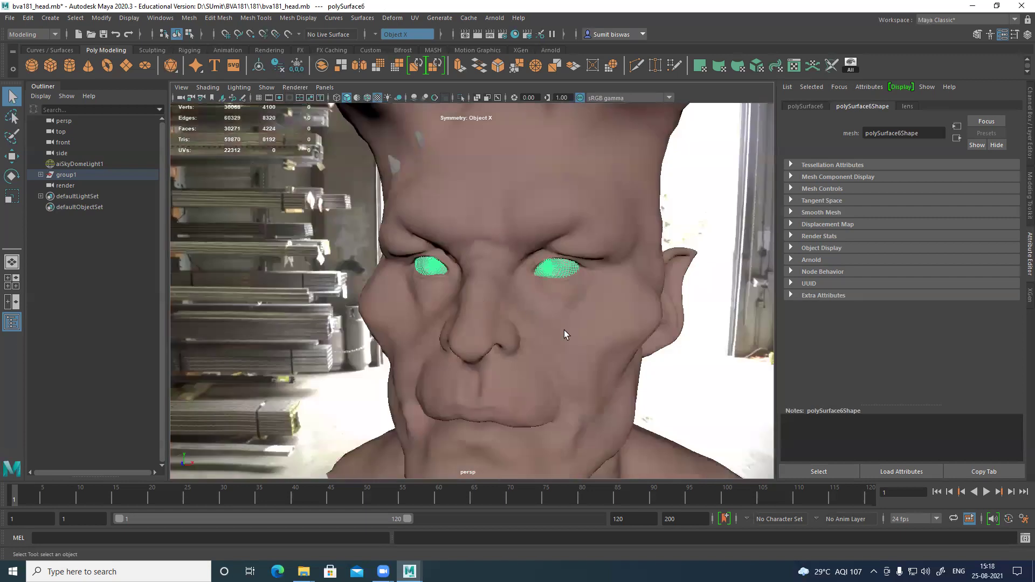
scroll(462, 296, "down", 5)
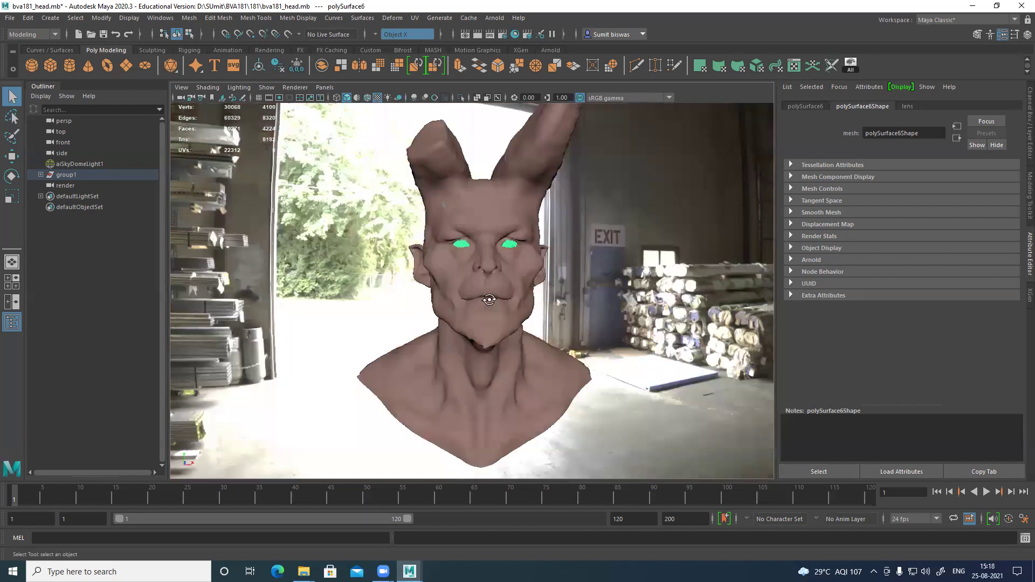
left_click_drag(421, 204, 386, 190, "alt")
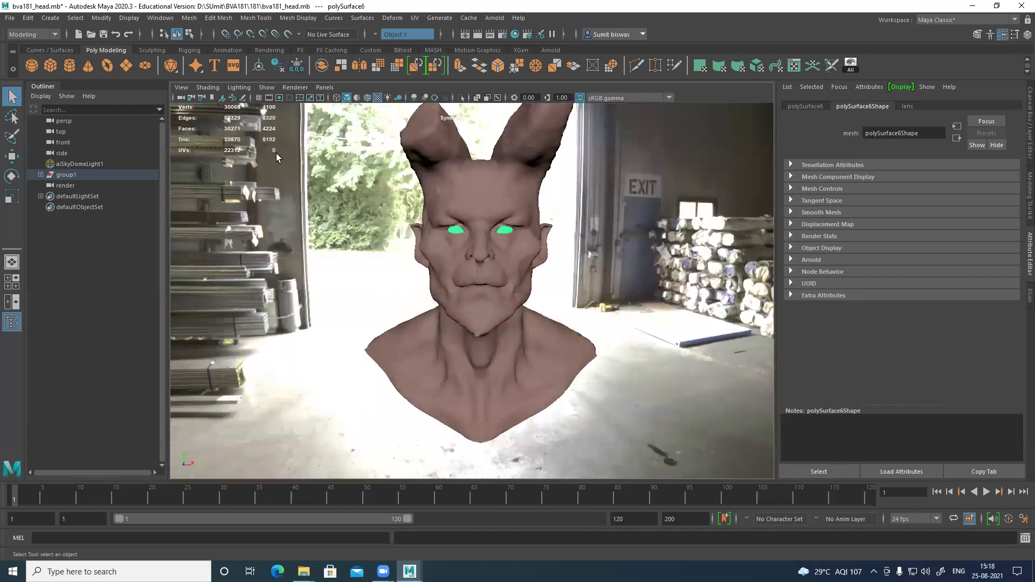
- Select the render camera and check its angle of view and focal length attributes
left_click(71, 185)
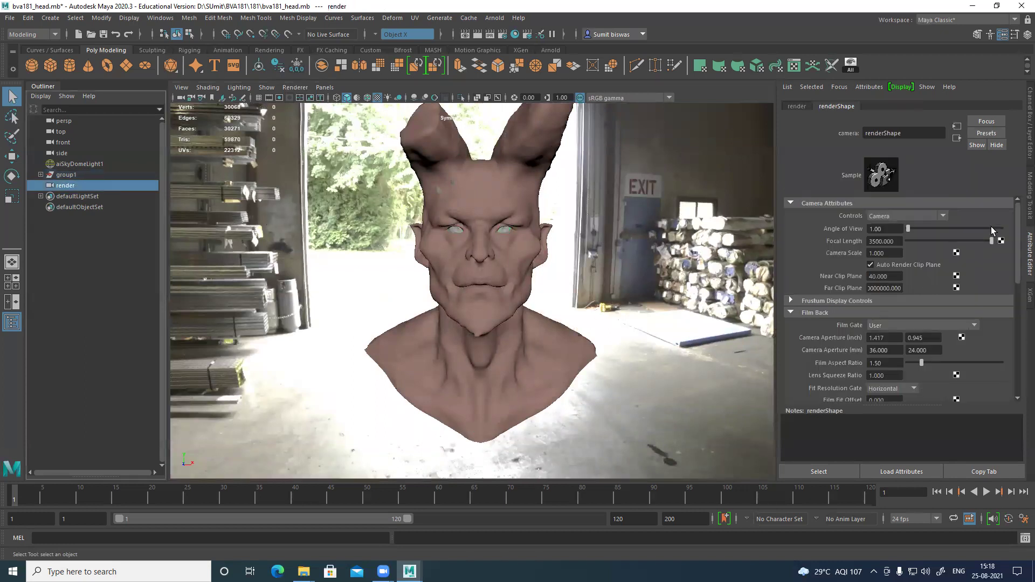
scroll(718, 219, "up", 3)
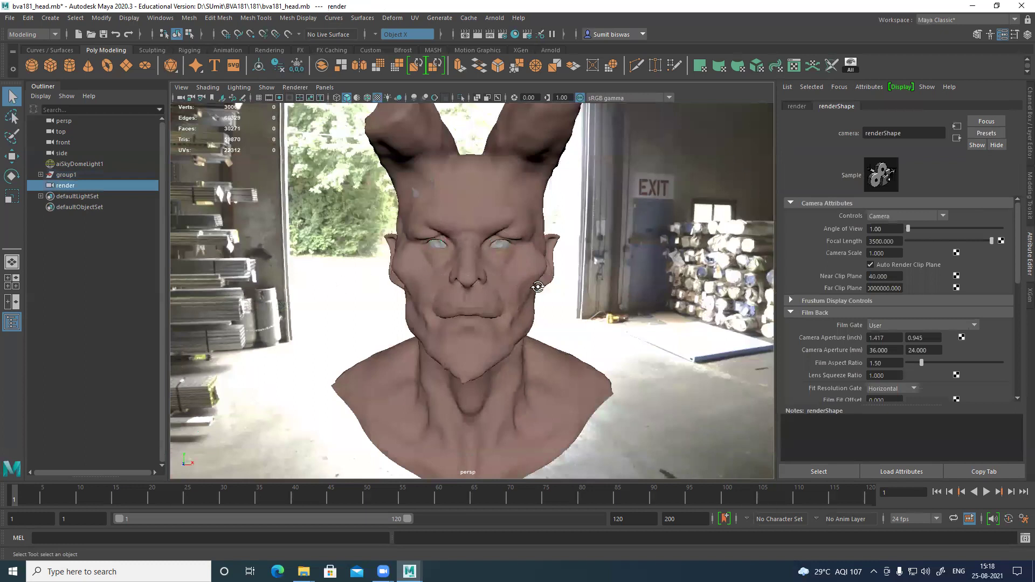
left_click_drag(537, 286, 550, 281, "alt")
- Select the head mesh and check the Type and Iterations in its Arnold Subdivision attributes
left_click(501, 224)
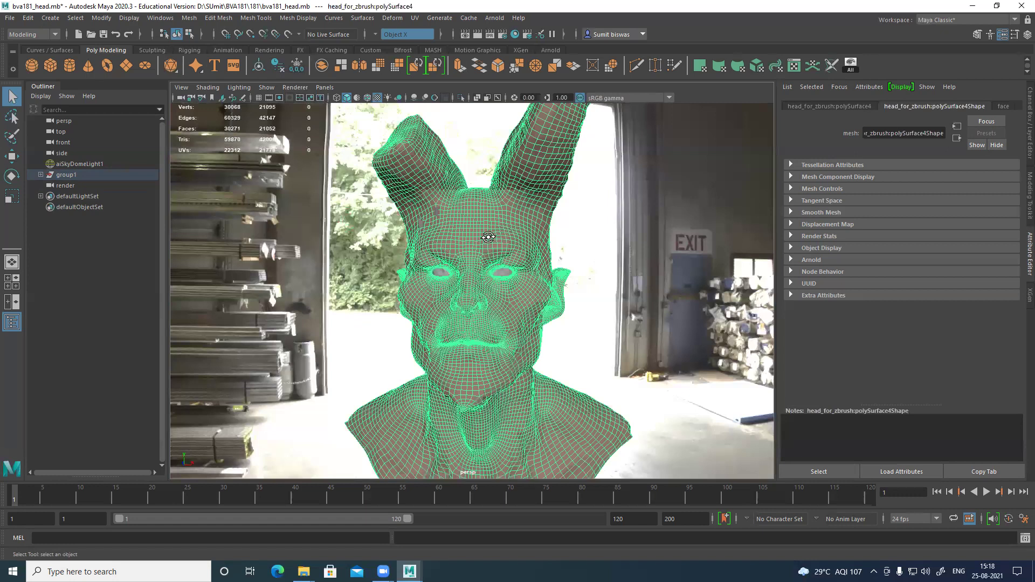
left_click_drag(484, 234, 493, 239, "alt")
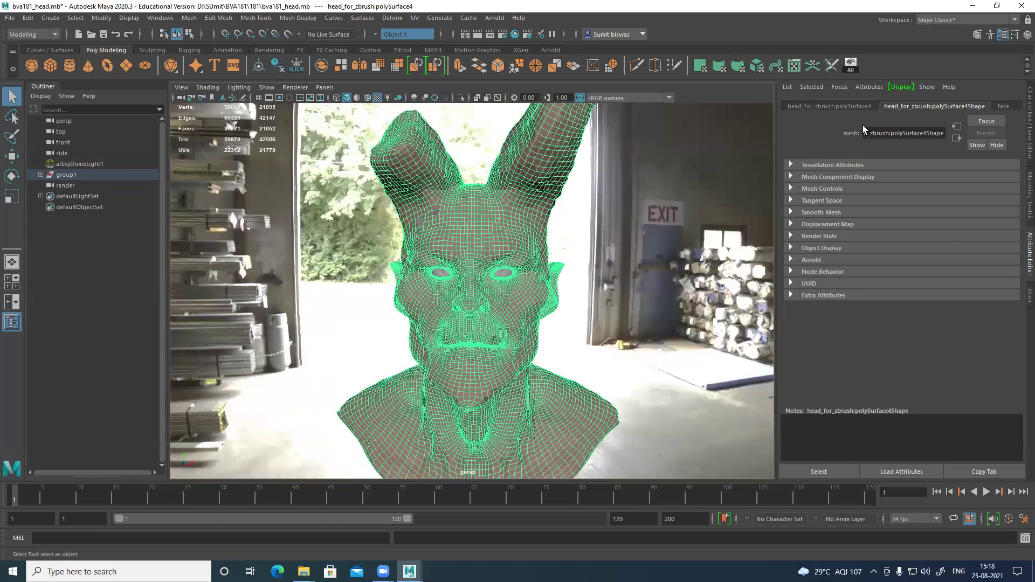
left_click(791, 259)
scroll(916, 324, "down", 3)
scroll(921, 330, "down", 5)
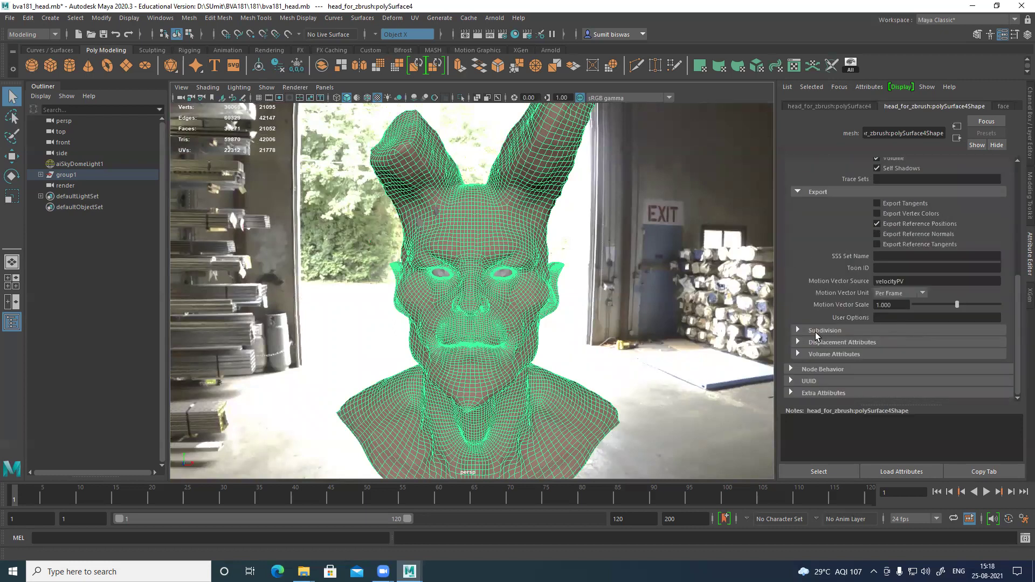
scroll(902, 273, "down", 3)
double_click(890, 261)
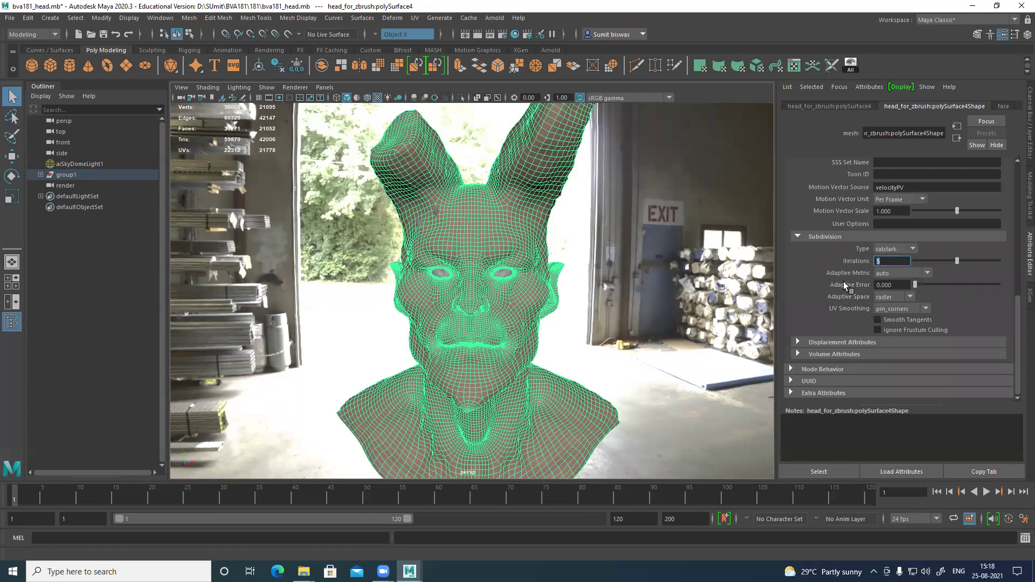
- Check the Height and Scalar Zero Value in the head mesh's Arnold Displacement Attributes
left_click(818, 343)
scroll(819, 342, "down", 3)
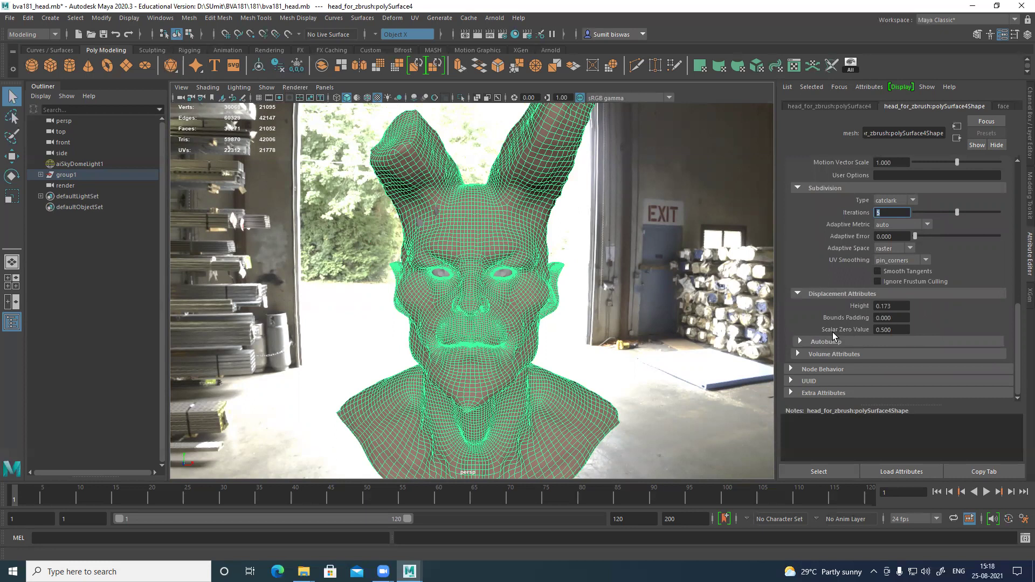
left_click_drag(876, 330, 914, 338)
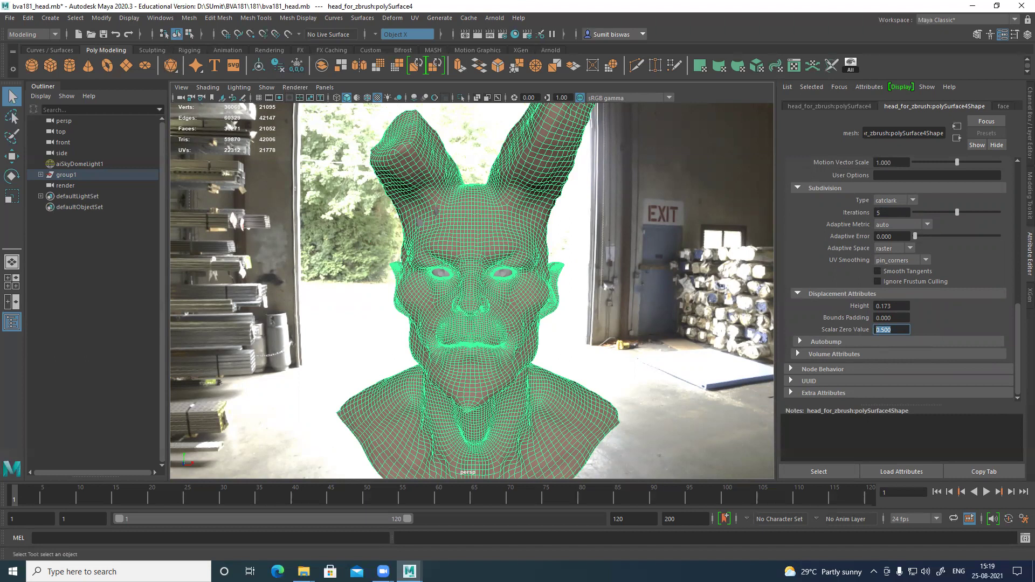
- Compare with the height in the DM(0.173957) map's file name in File Explorer, and check the mesh's Autobump settings back in Maya
key("alt+Tab")
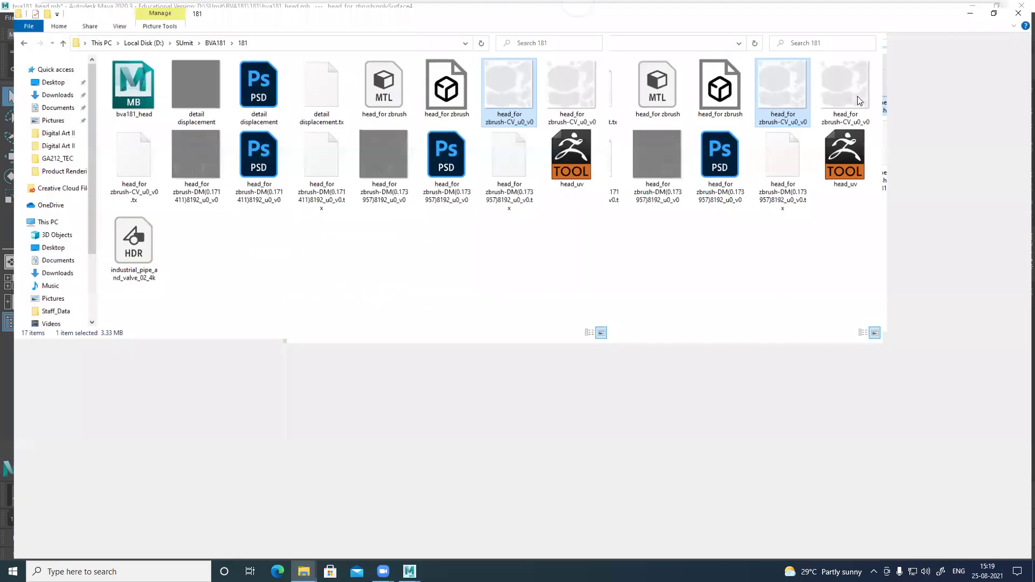
left_click(850, 124)
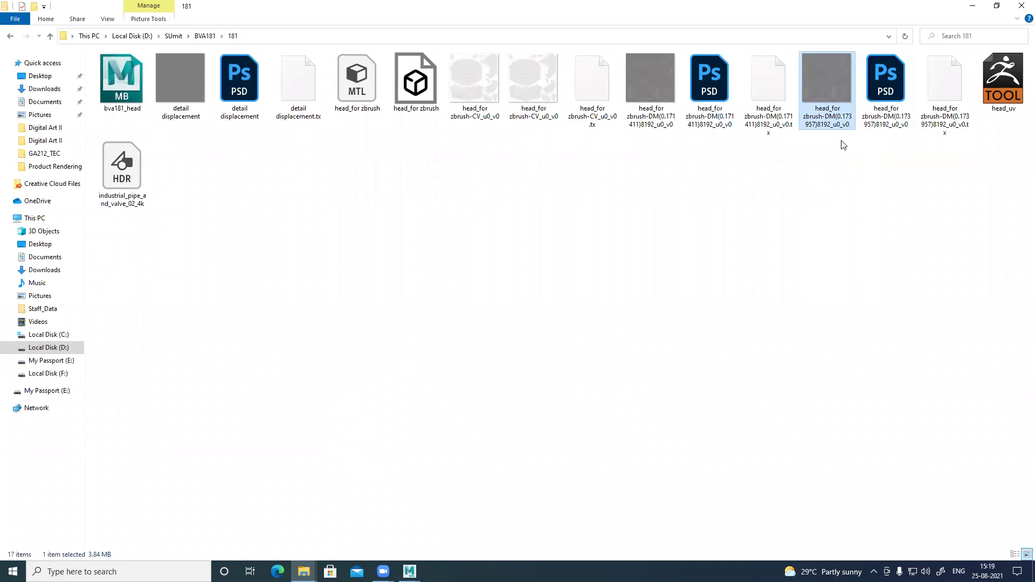
left_click(972, 6)
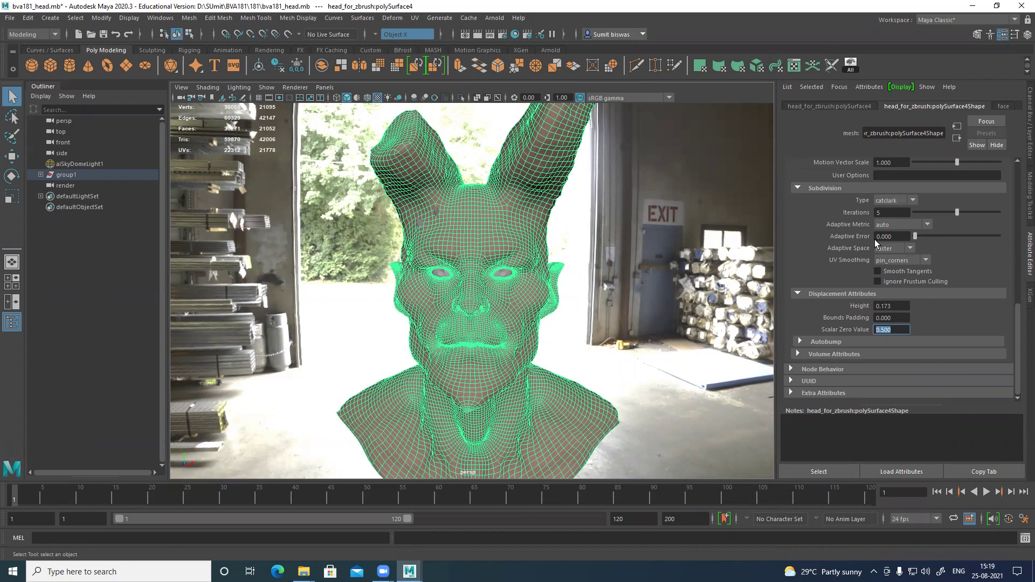
left_click(822, 343)
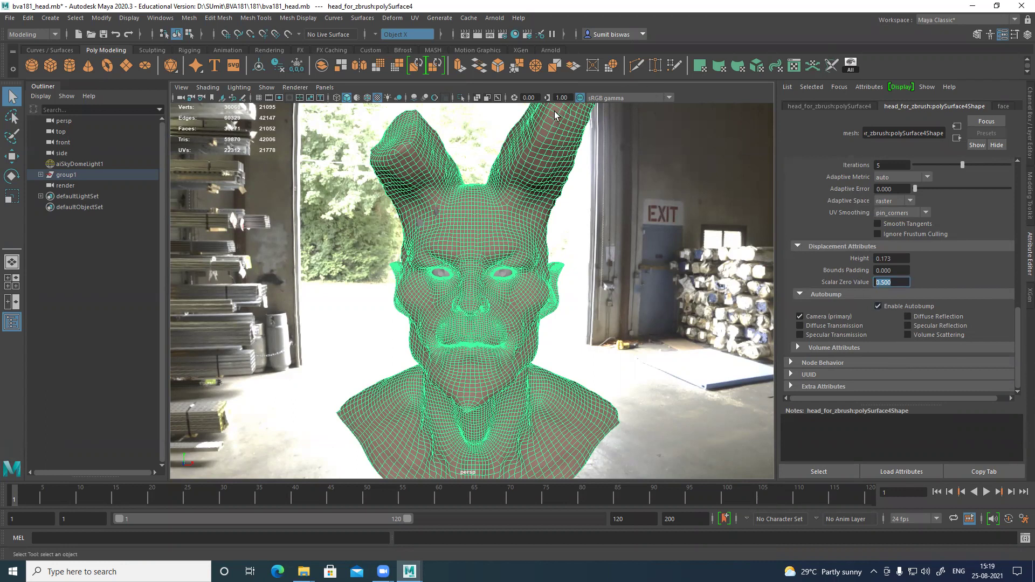
- Open the Hypershade and examine how the DM and CV maps connect to the displacement shader and the face material, and minimize it
left_click(514, 35)
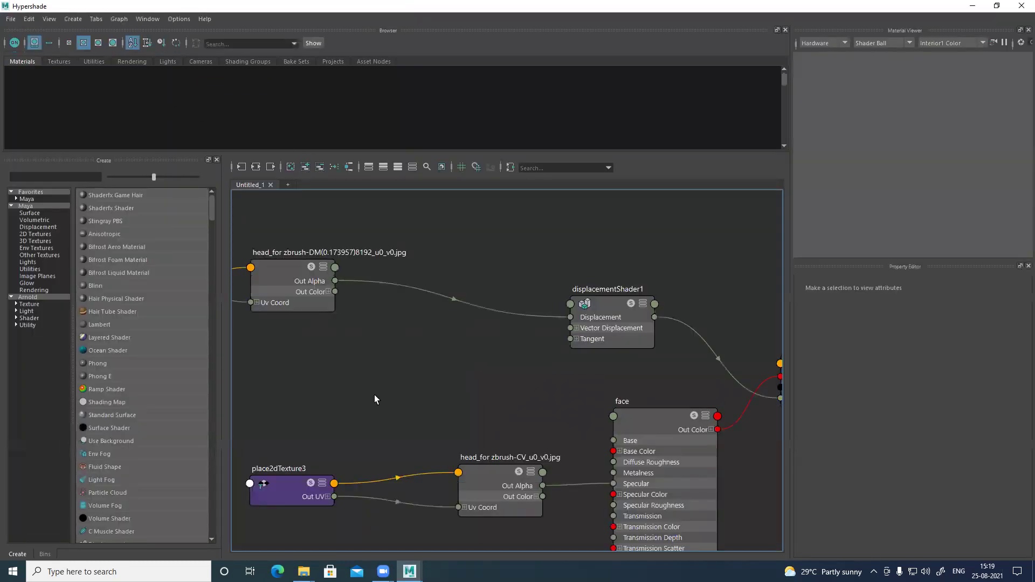
left_click(665, 397)
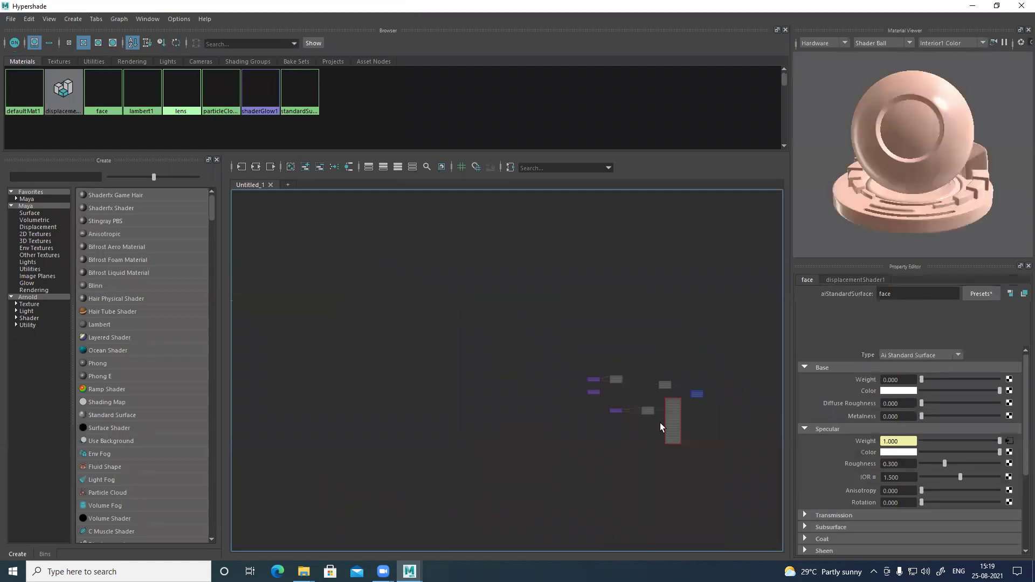
scroll(593, 332, "up", 5)
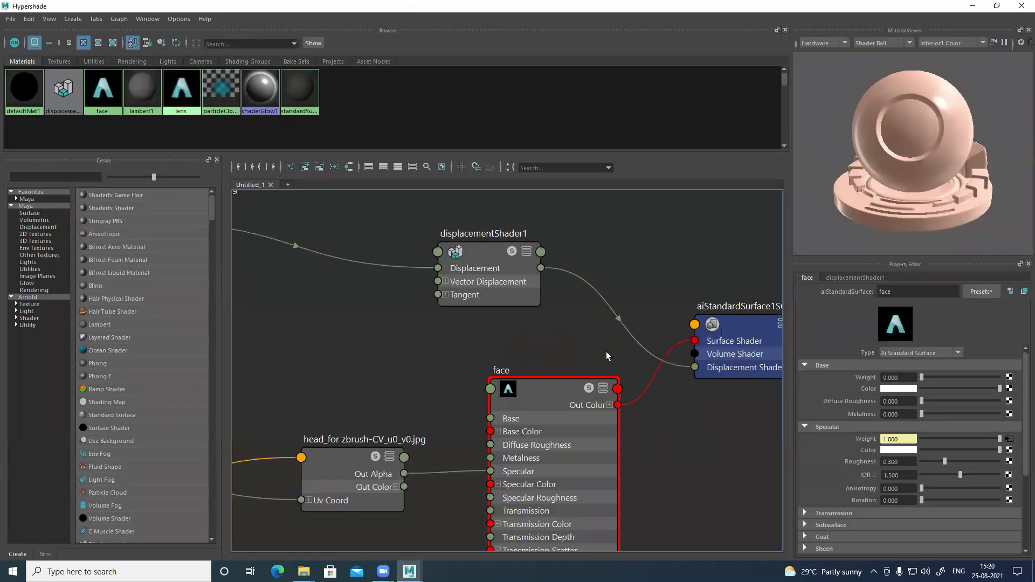
scroll(582, 374, "down", 4)
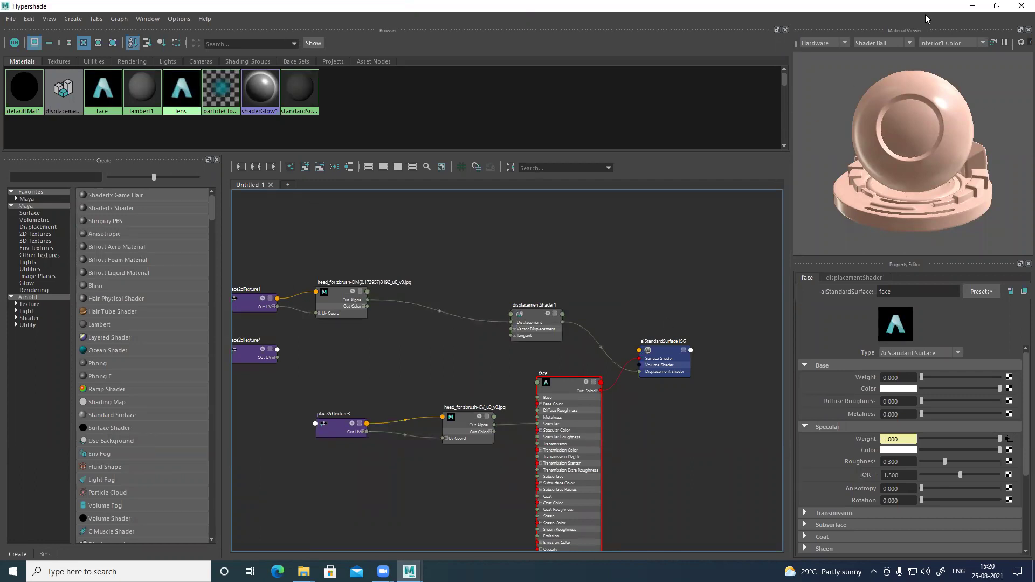
left_click(972, 8)
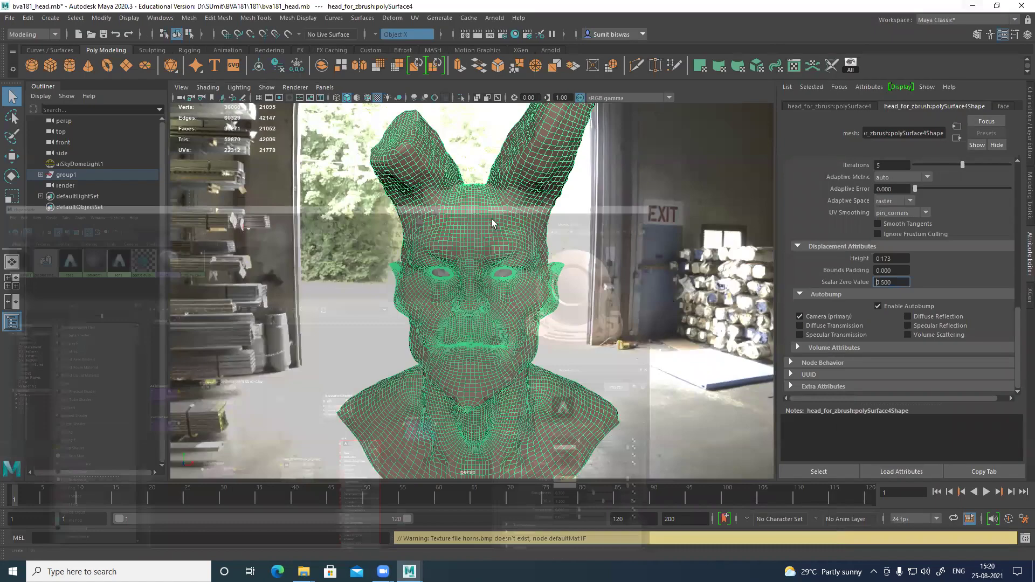
- View the face material's attributes from the head mesh and return to the mesh's shape attributes
right_click_drag(485, 213, 479, 495)
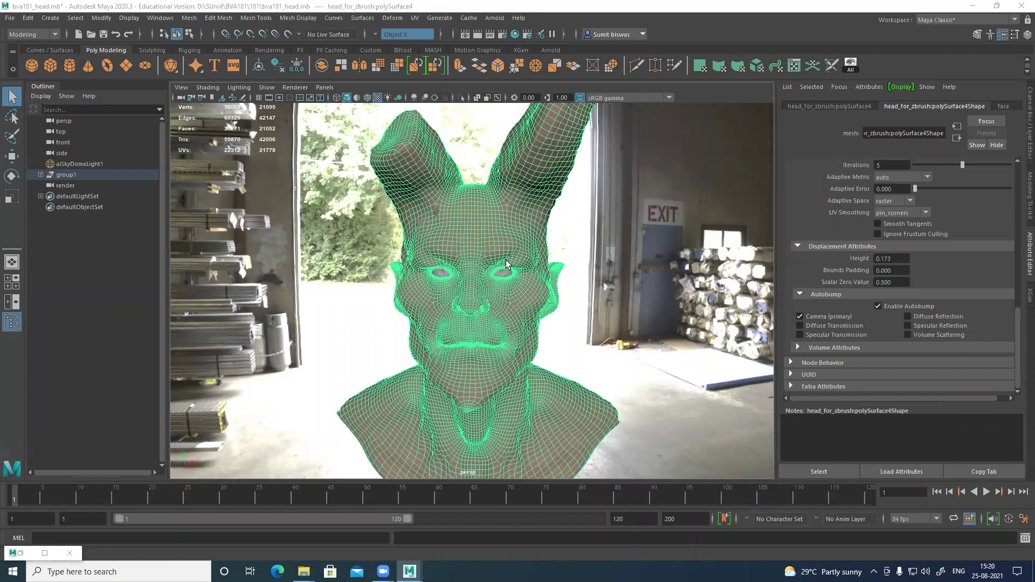
right_click_drag(500, 225, 500, 226)
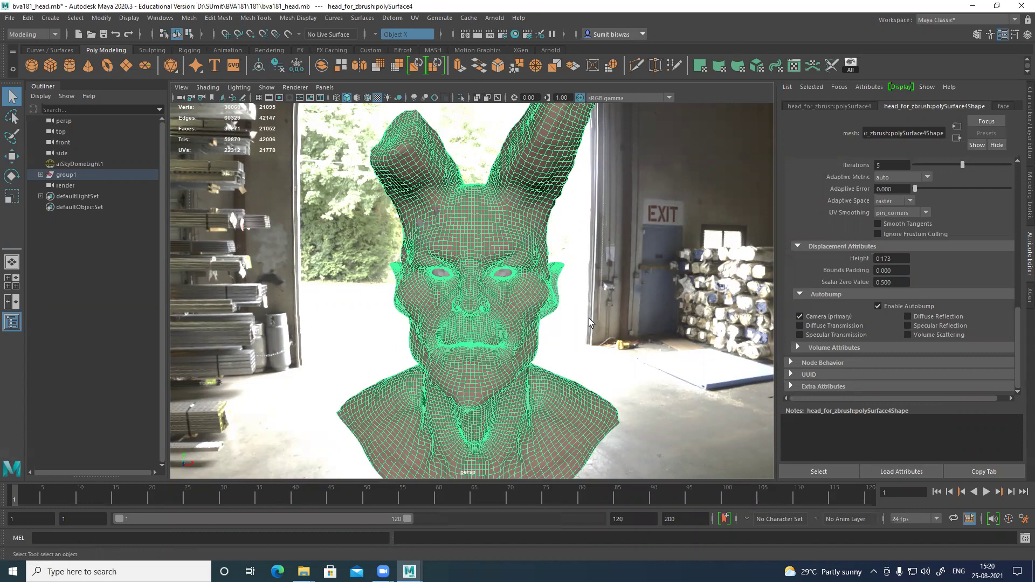
right_click_drag(491, 230, 479, 509)
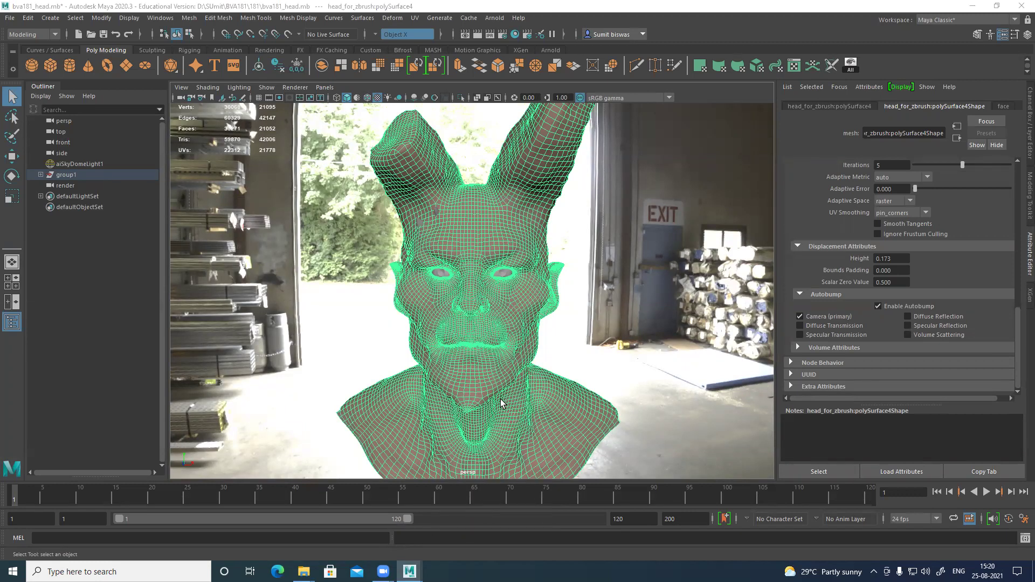
left_click(1003, 106)
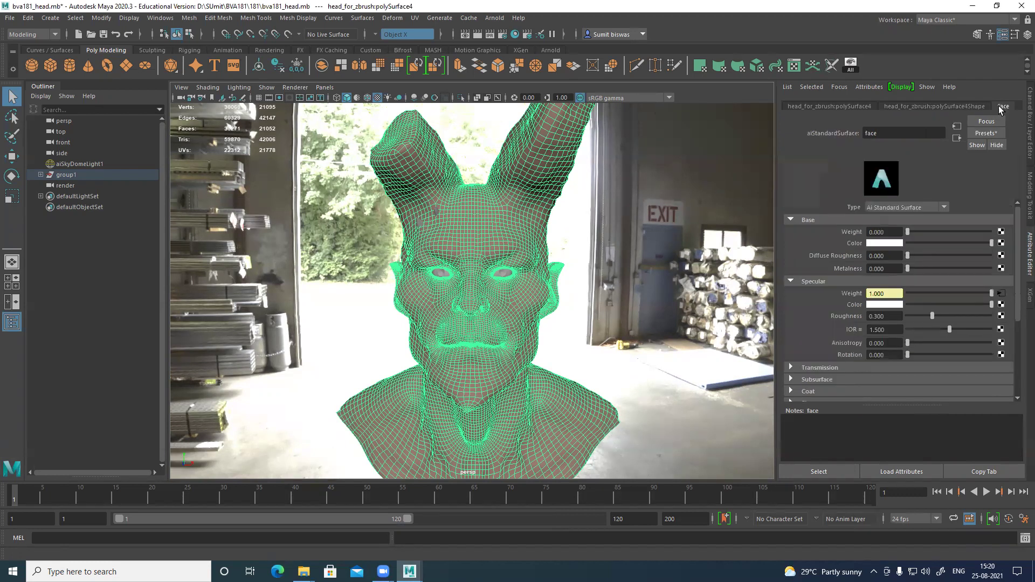
left_click(551, 205)
left_click(534, 196)
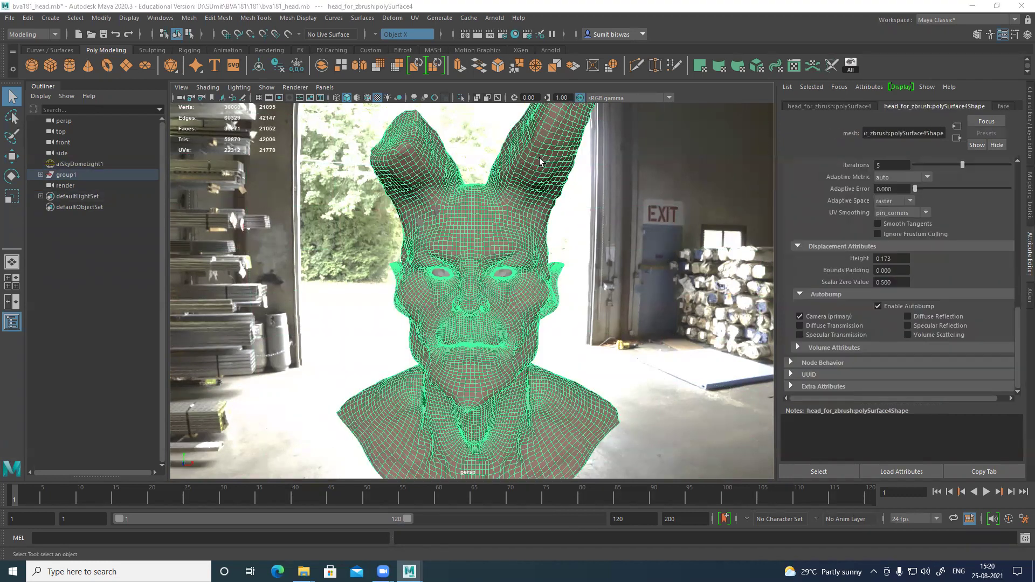
- Create a new Arnold aiStandardSurface material in the Hypershade
right_click_drag(541, 155, 522, 434)
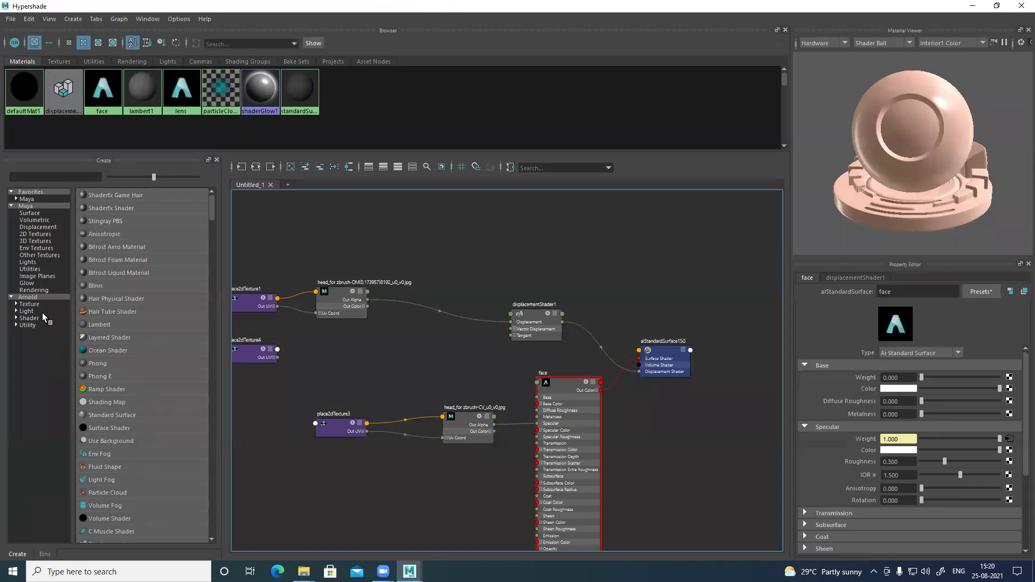
left_click(28, 297)
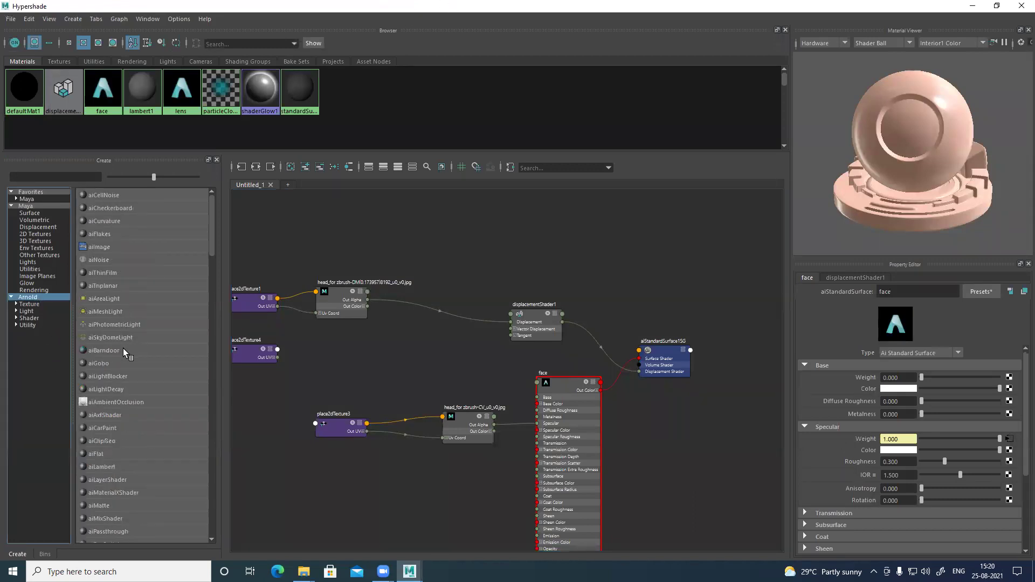
scroll(143, 465, "down", 3)
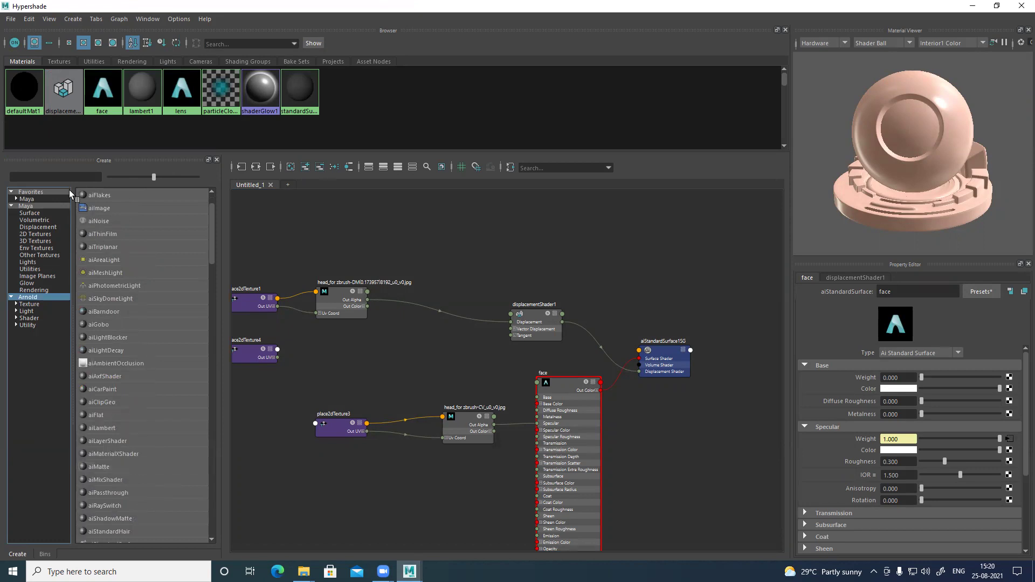
scroll(141, 478, "down", 3)
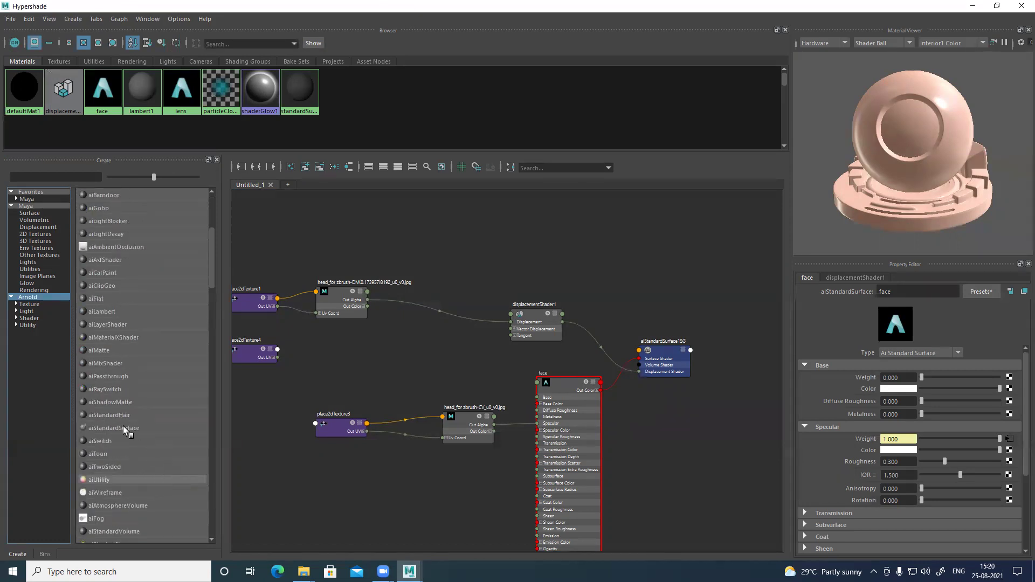
left_click(104, 429)
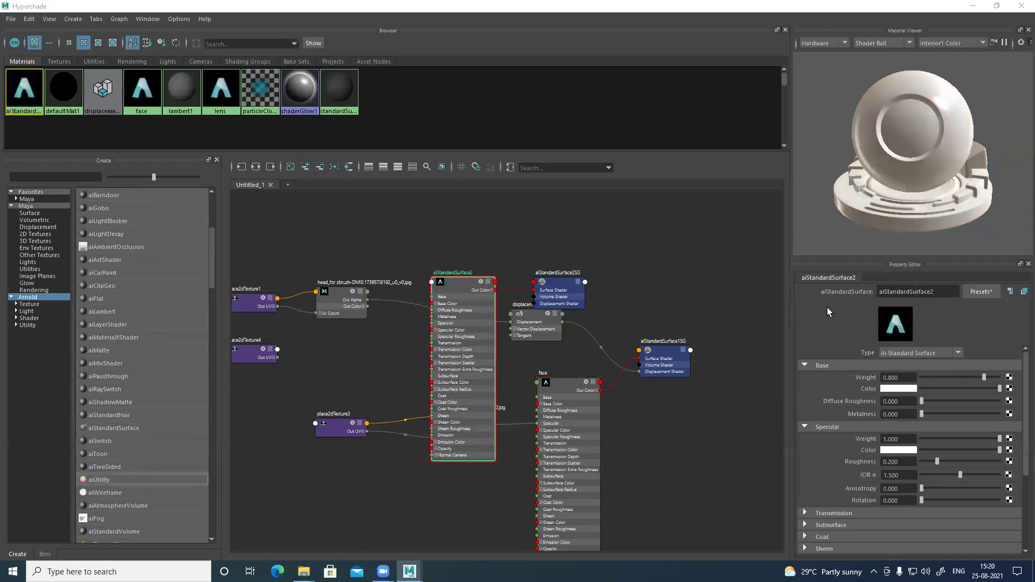
- Rename the new aiStandardSurface material as test
left_click(943, 292)
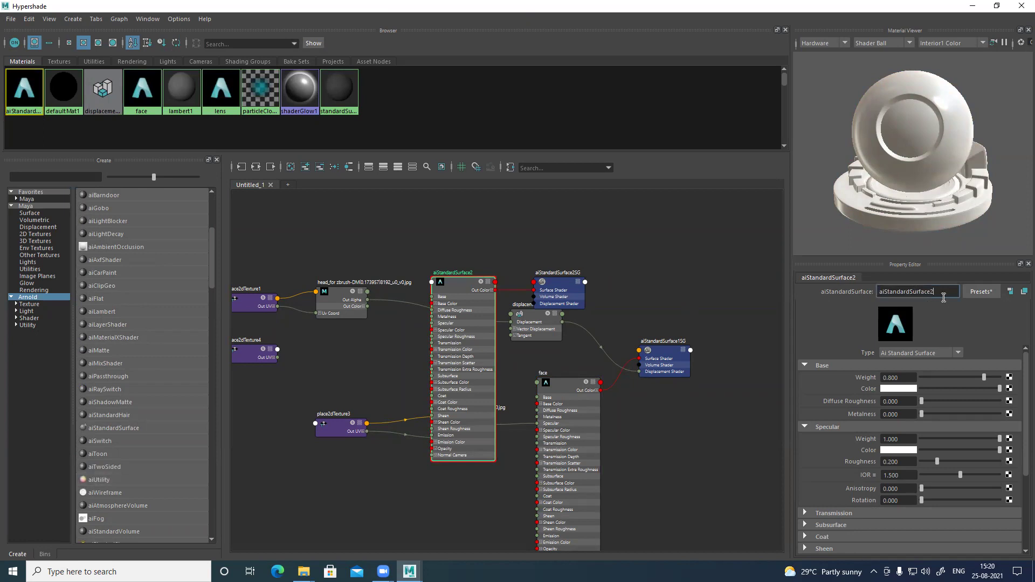
left_click_drag(944, 291, 789, 279)
type("test")
key("Return")
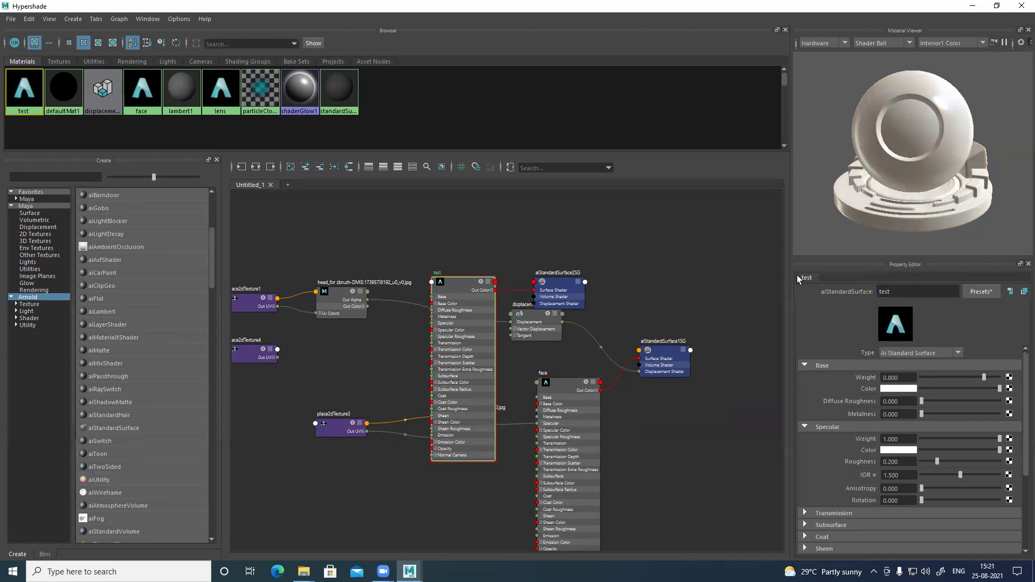
- Assign the test material to the head mesh and move the Hypershade window clear of the viewport
double_click(580, 7)
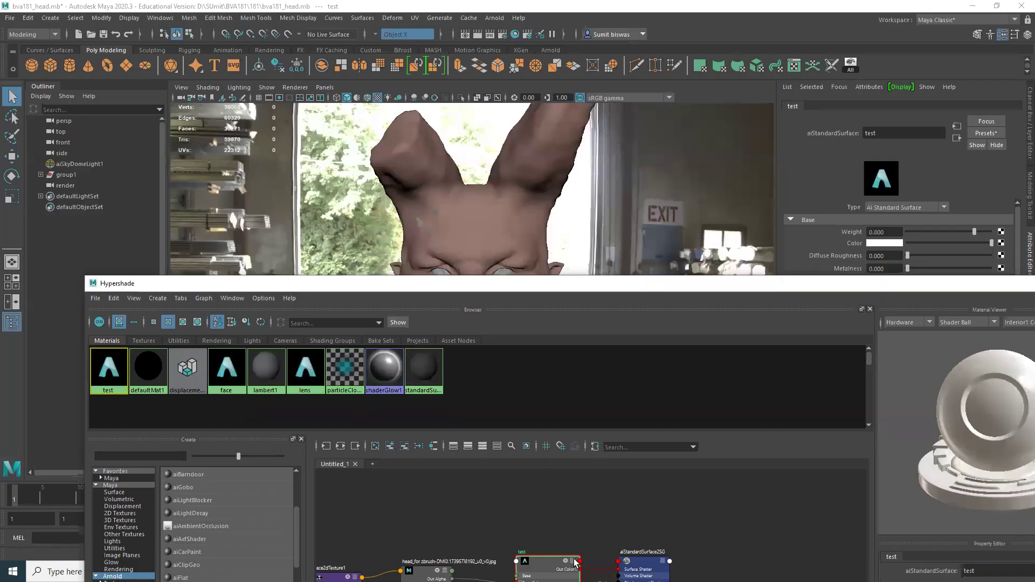
right_click_drag(538, 386, 532, 336)
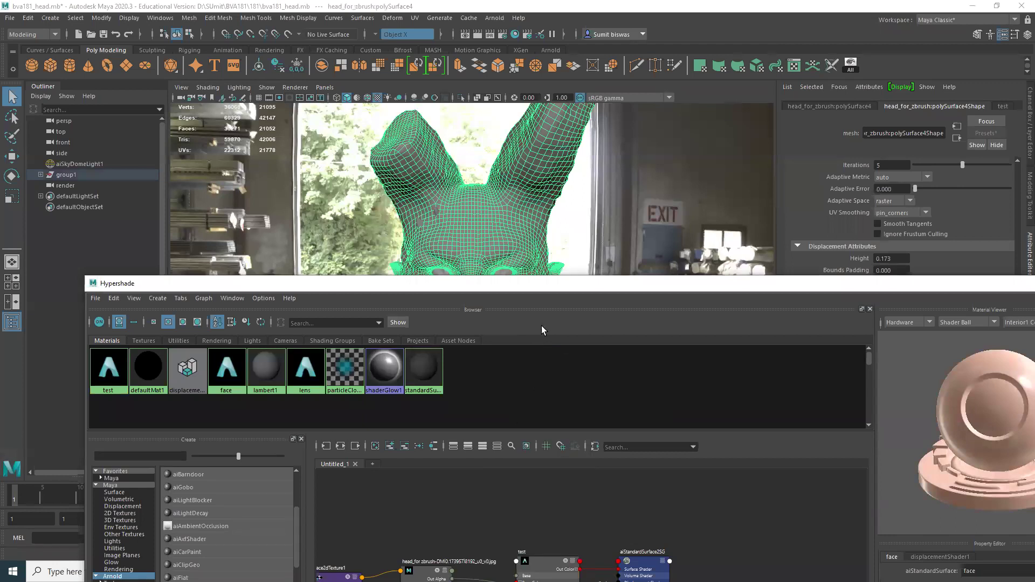
left_click_drag(728, 291, 108, 160)
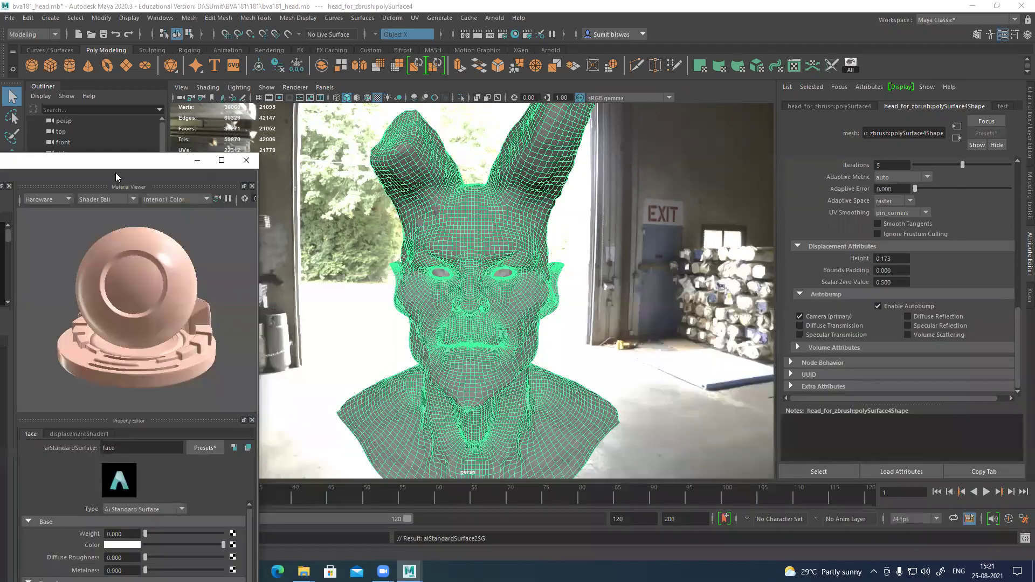
left_click(259, 218)
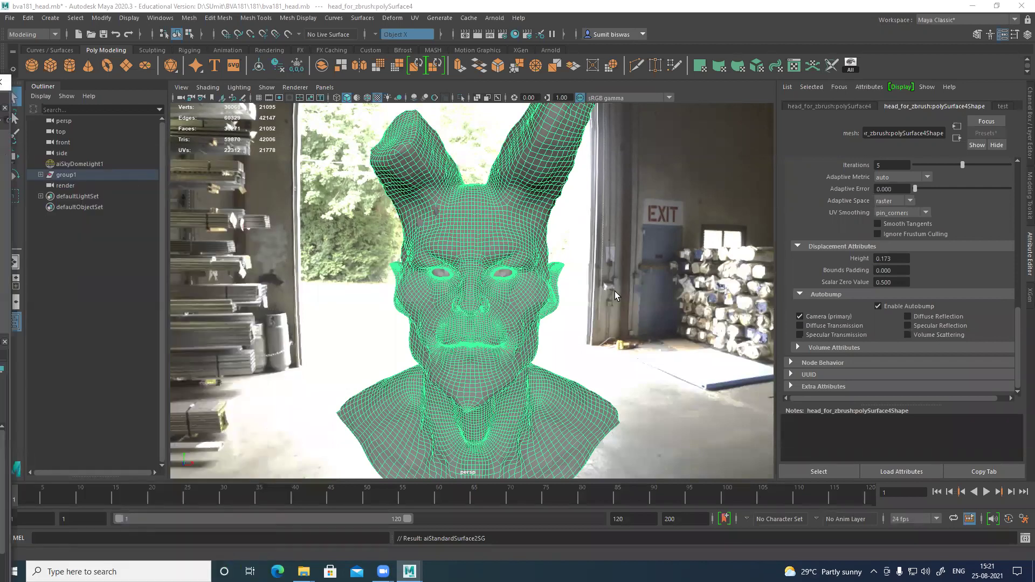
left_click(617, 296)
left_click_drag(543, 351, 487, 232, "alt")
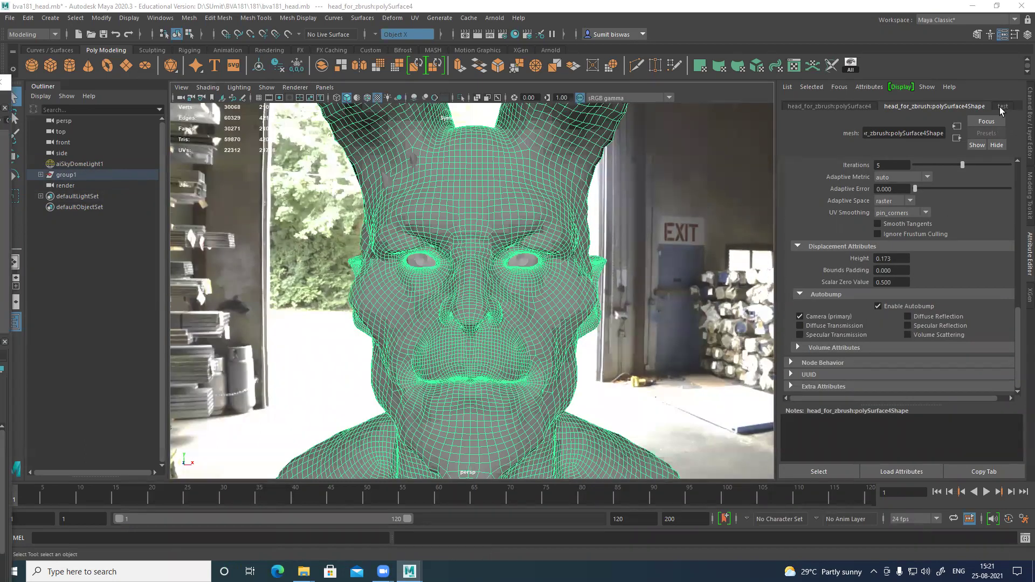
- Show the test material's attributes from the head mesh and graph its network in the Hypershade
left_click(1002, 105)
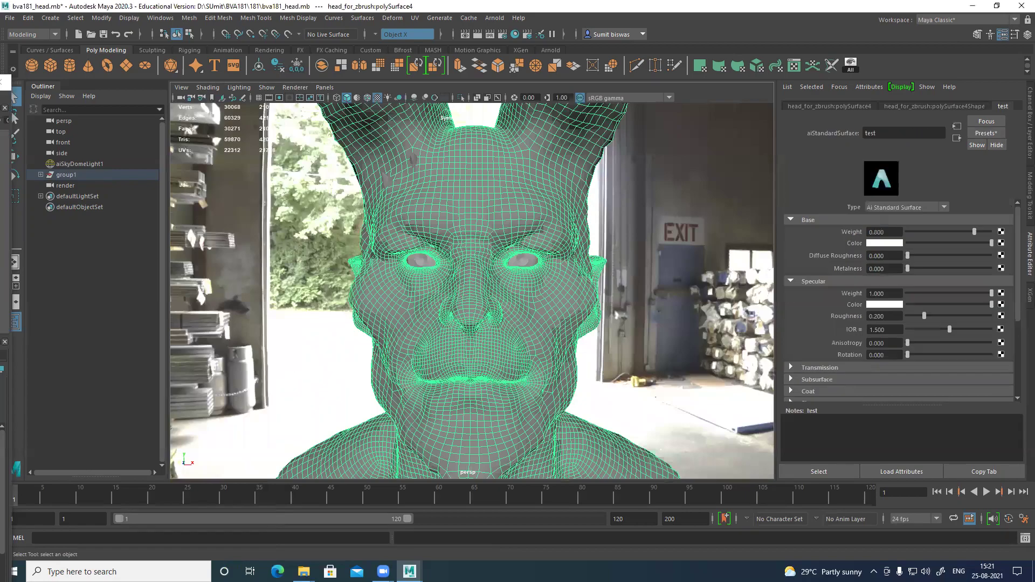
left_click(515, 34)
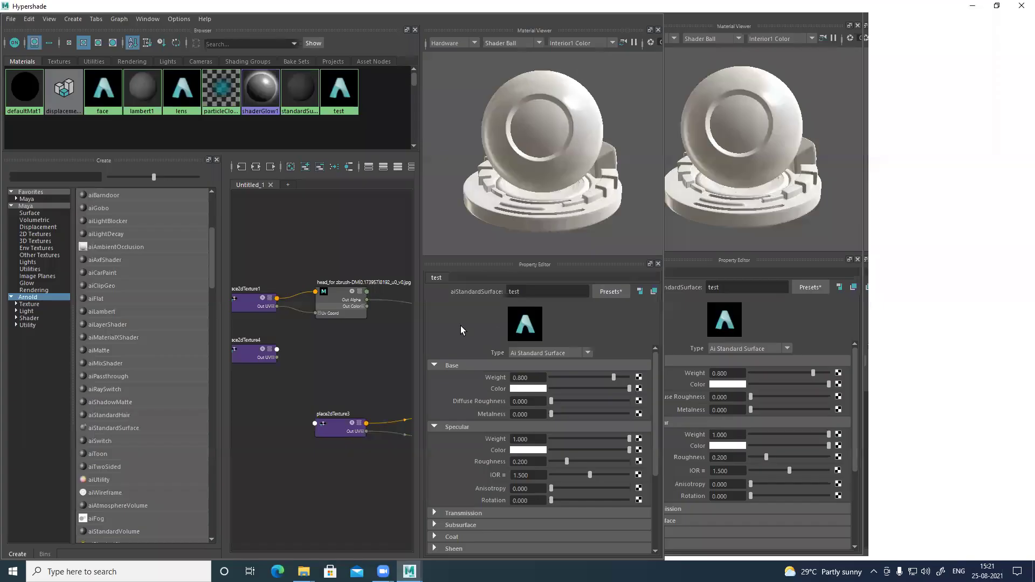
left_click(349, 167)
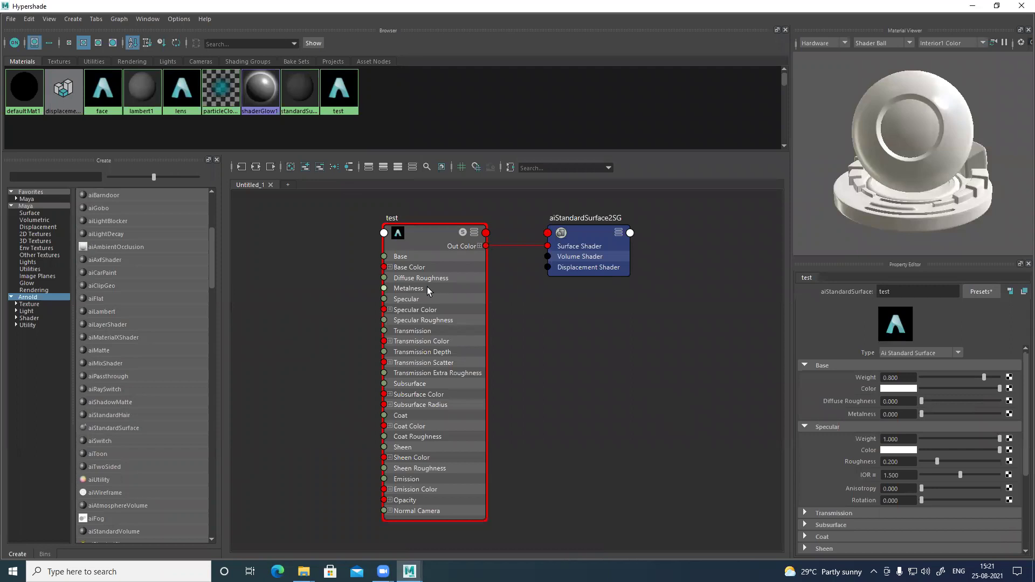
- Connect a new File texture to the displacement input of the test material's shading group and show the file node's attributes
left_click_drag(582, 231, 621, 234)
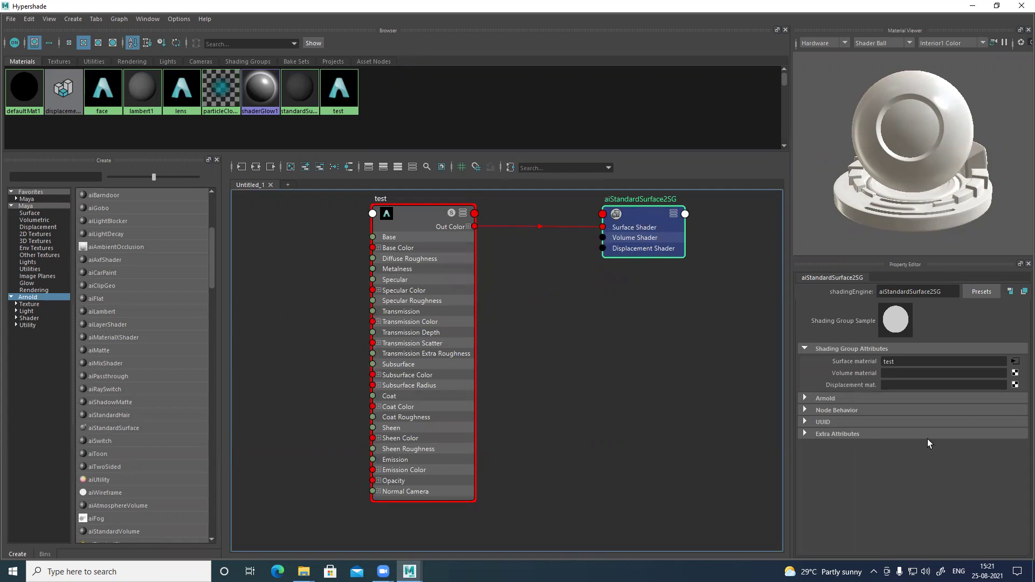
left_click(1015, 385)
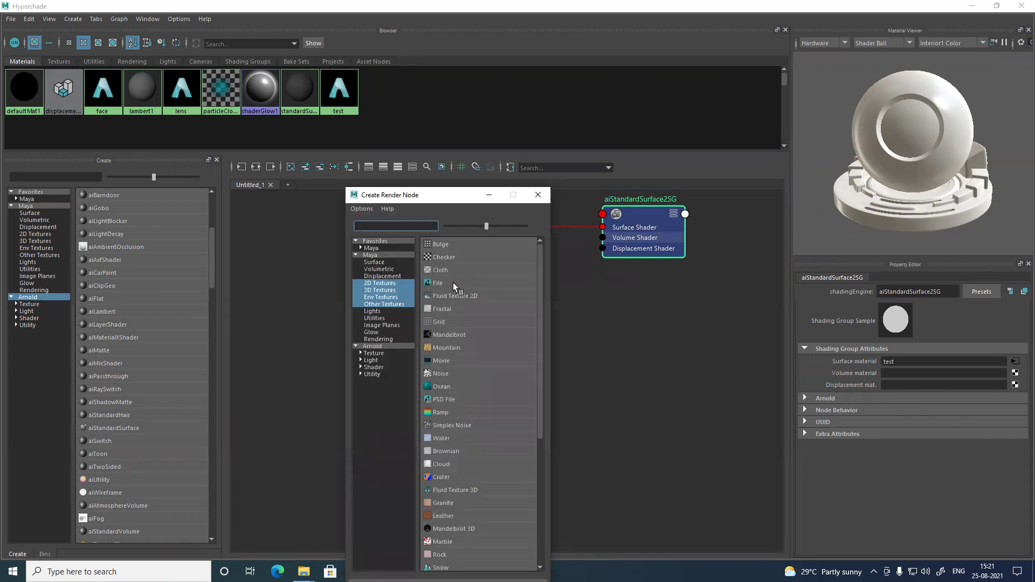
left_click(453, 282)
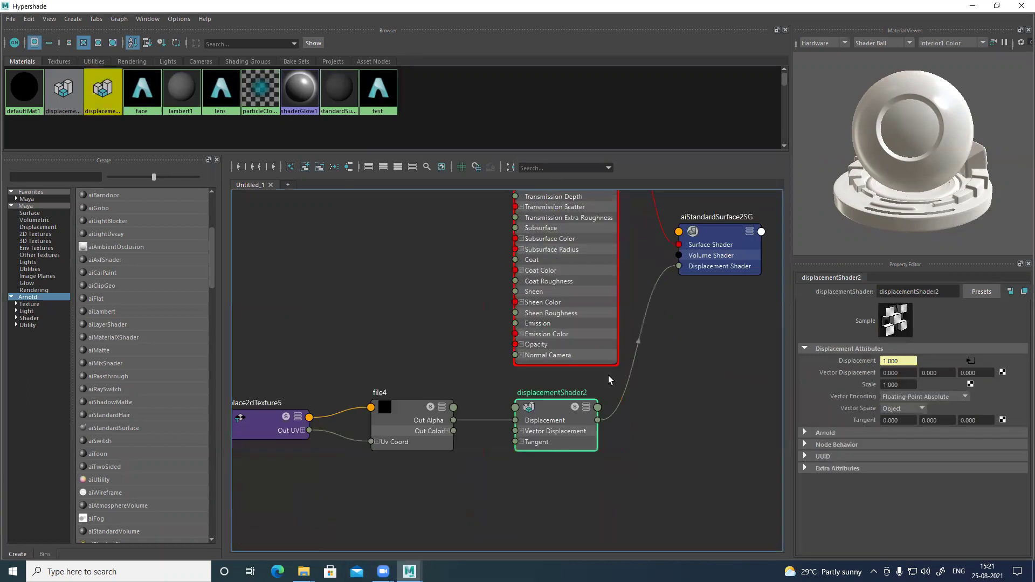
left_click(395, 388)
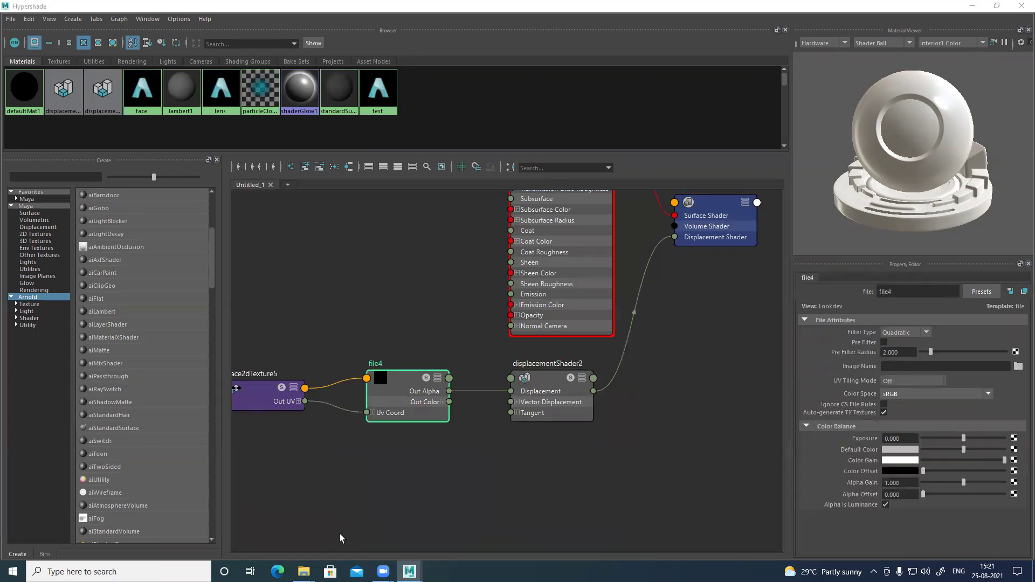
- Switch to the 181 folder in File Explorer and open head_for zbrush-DM(0.173957)8192_u0_v0.psd in Photoshop
mouse_move(303, 571)
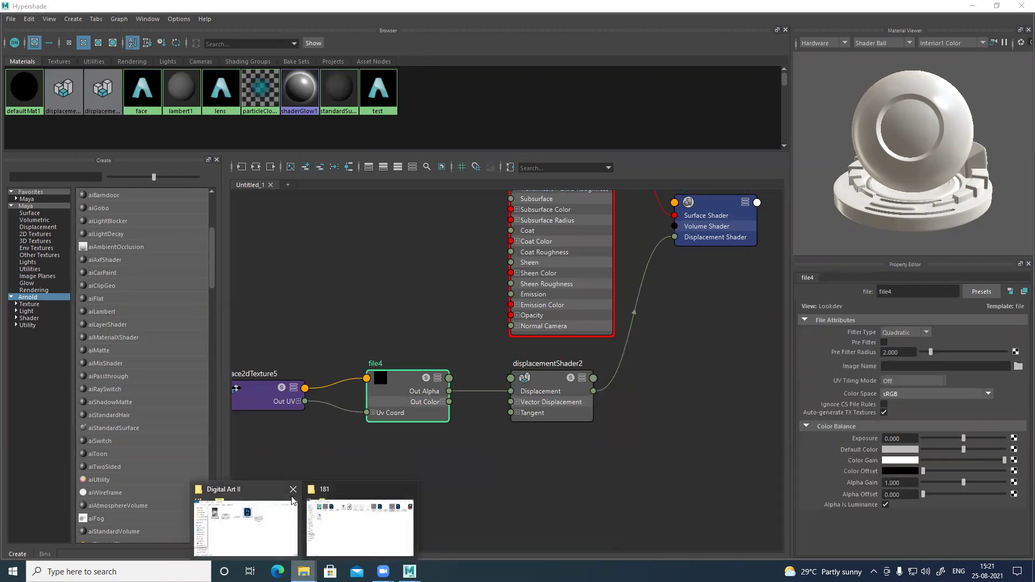
left_click(292, 489)
left_click(323, 520)
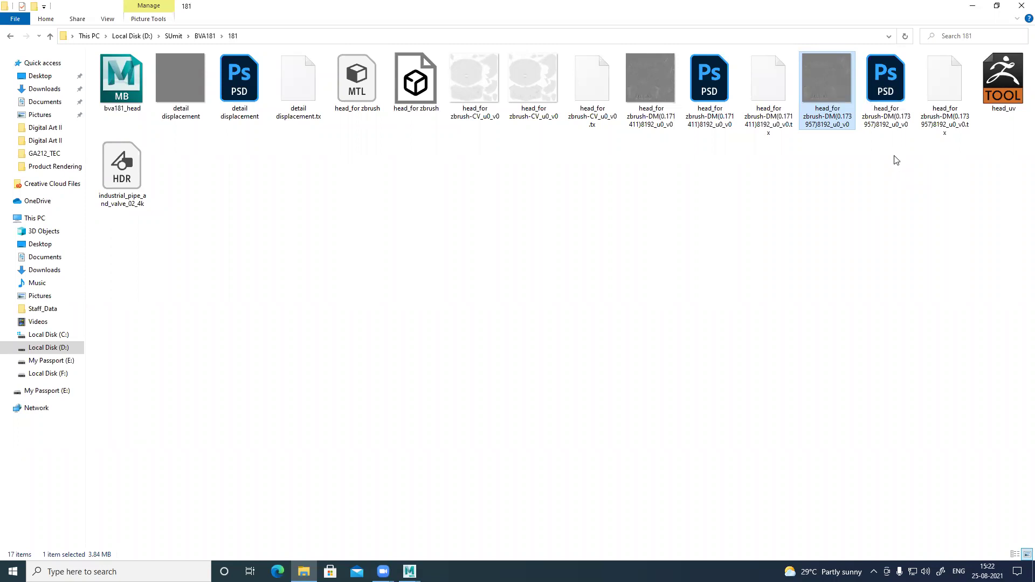
double_click(890, 92)
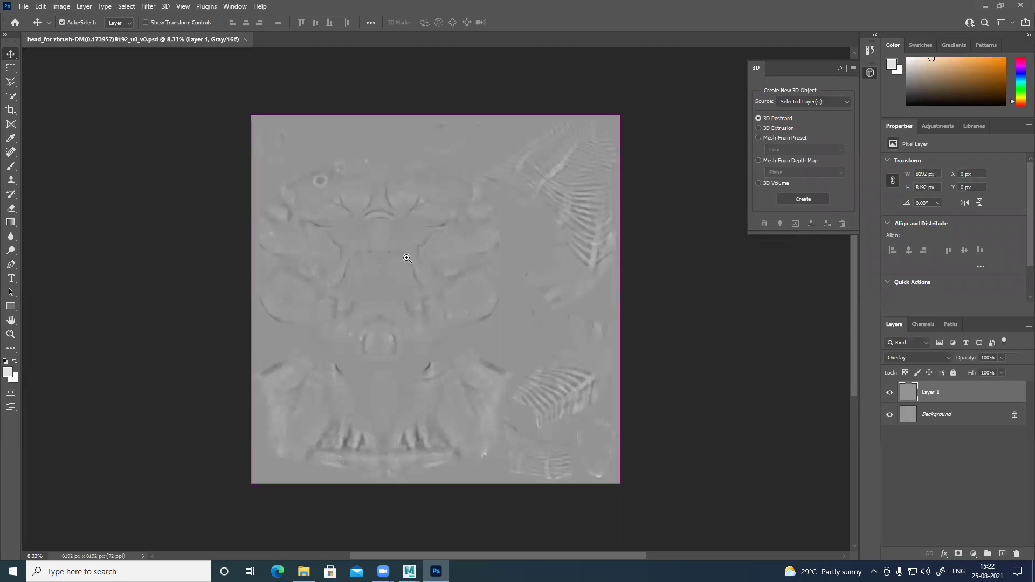
- Hide Layer 1 and examine the displacement detail on the Background layer up close around the facial features
left_click(890, 398)
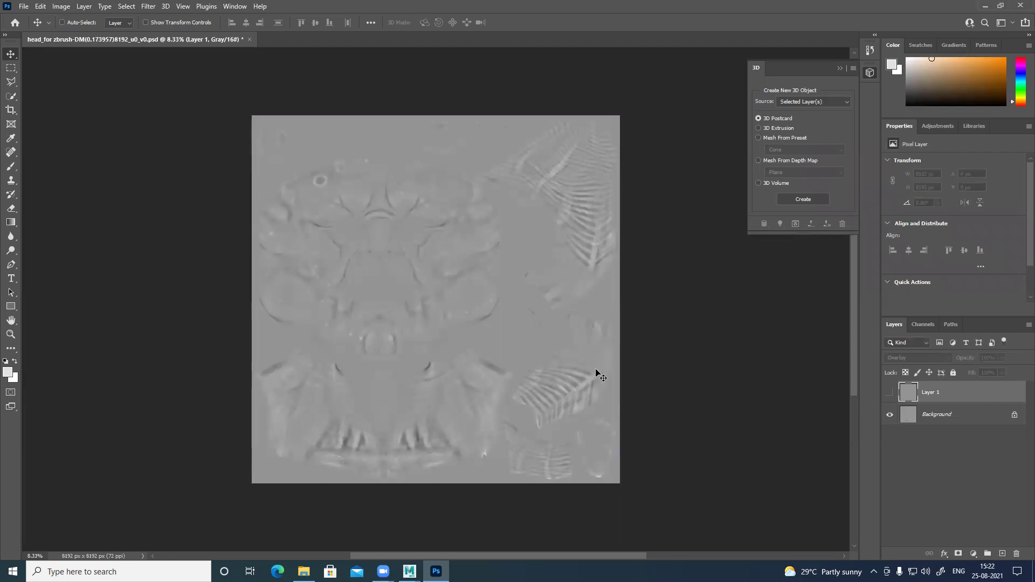
left_click(392, 231, "ctrl")
left_click(392, 231, "ctrl")
left_click(393, 231, "ctrl")
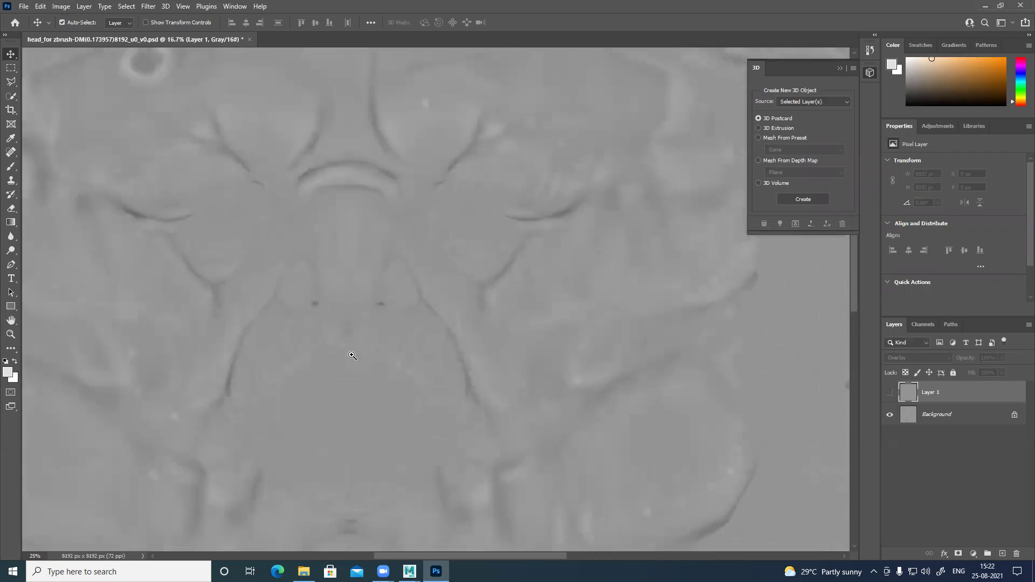
left_click(392, 230, "ctrl")
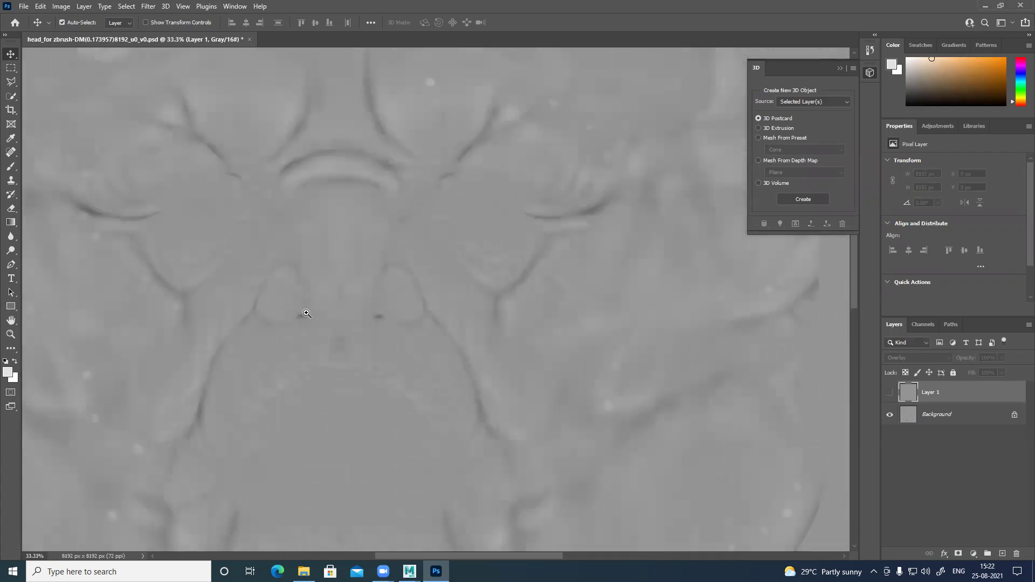
left_click_drag(397, 321, 421, 376)
left_click(539, 195, "ctrl")
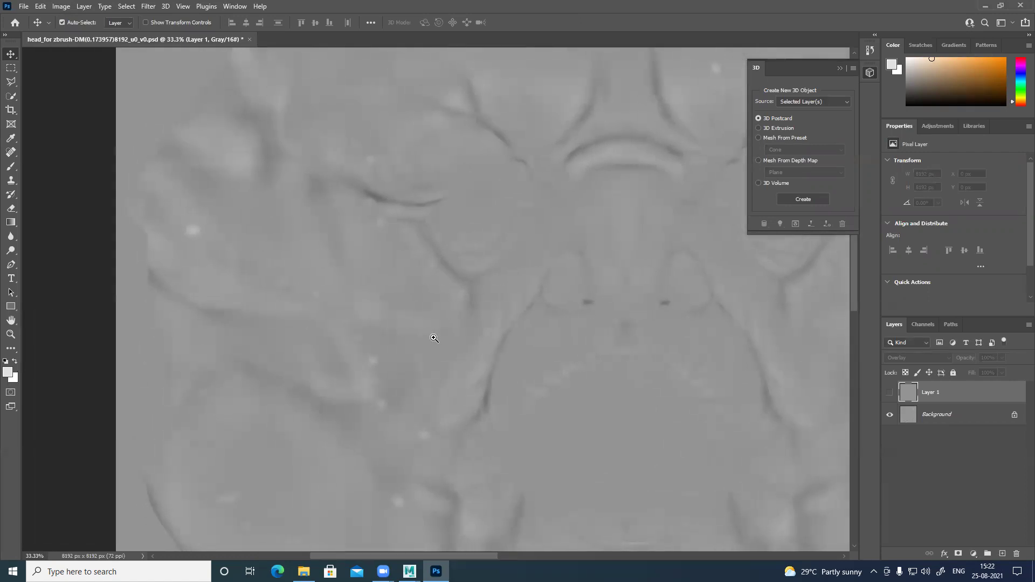
left_click(569, 199, "ctrl")
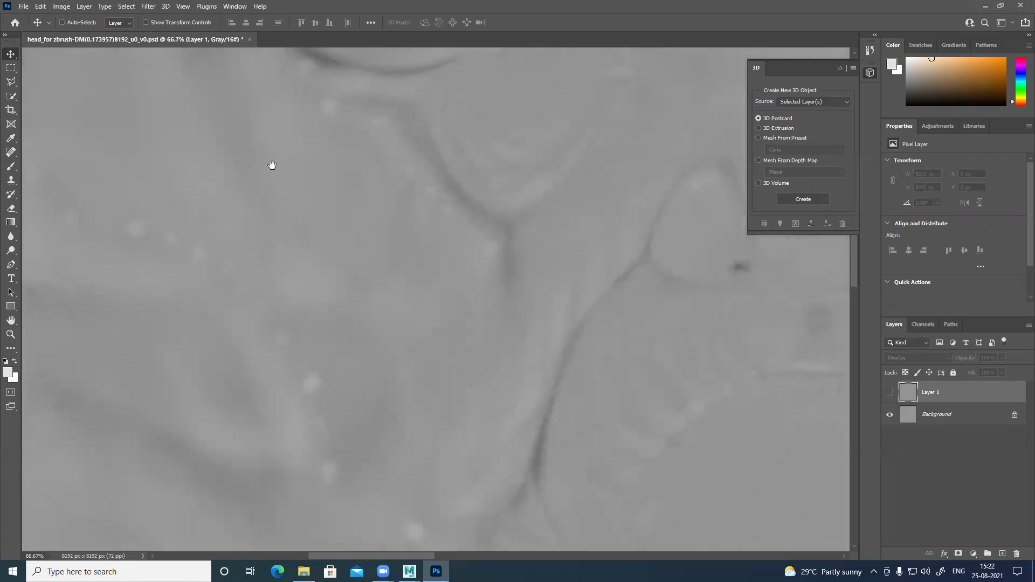
left_click_drag(573, 302, 488, 338)
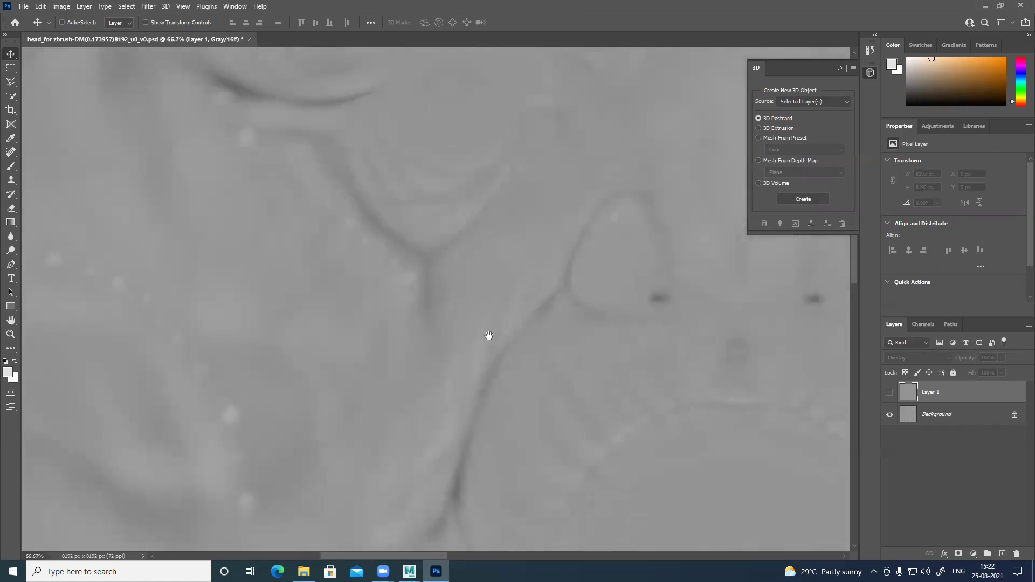
left_click(372, 361, "ctrl")
left_click(372, 361, "ctrl")
left_click(333, 281, "ctrl")
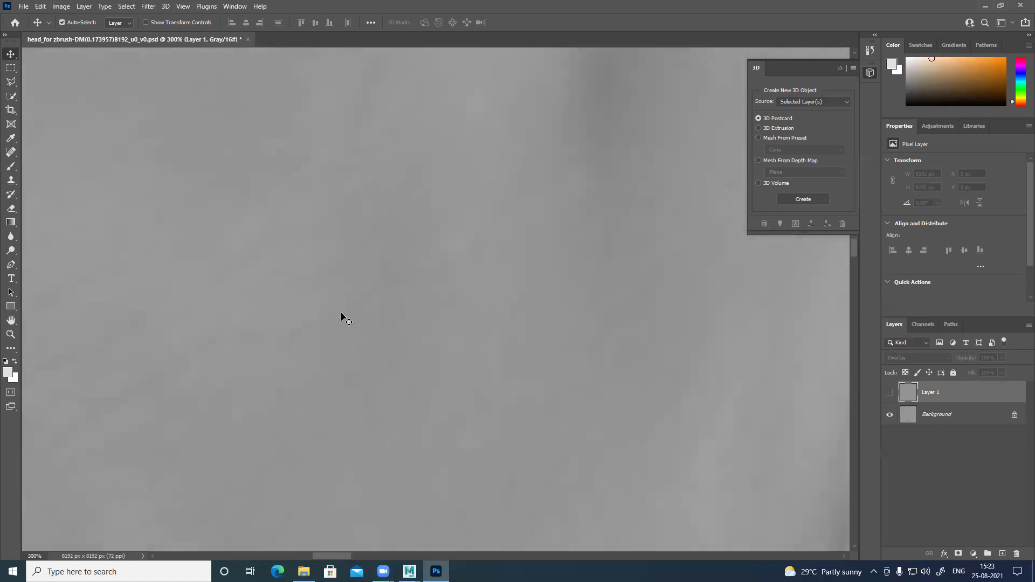
key("ctrl+minus")
key("ctrl+minus")
key("ctrl+minus")
key("ctrl+minus")
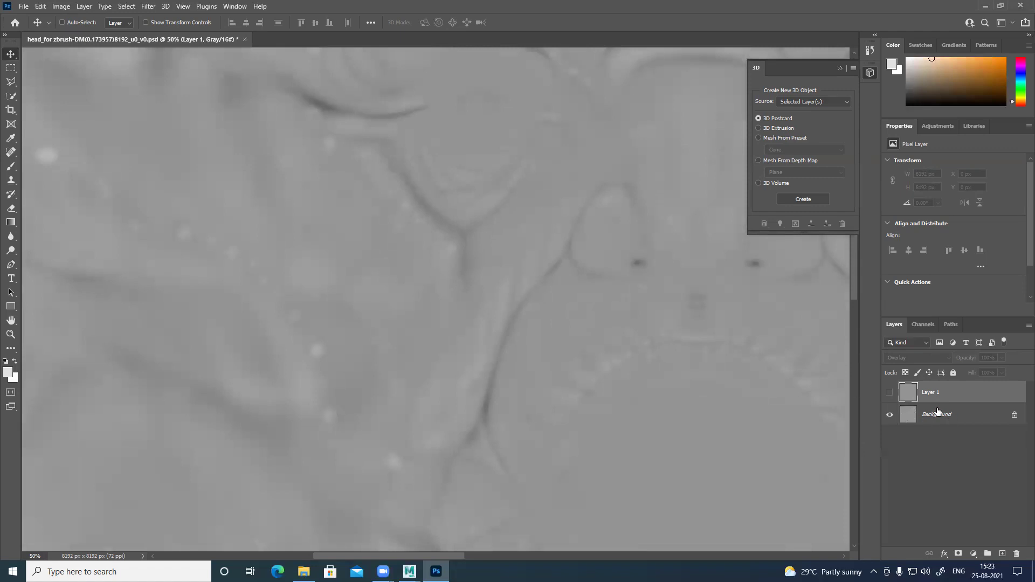
- Hide the Background layer, show Layer 1 and examine its fine skin detail up close
left_click(889, 413)
left_click(889, 393)
scroll(414, 275, "right", 3, "ctrl")
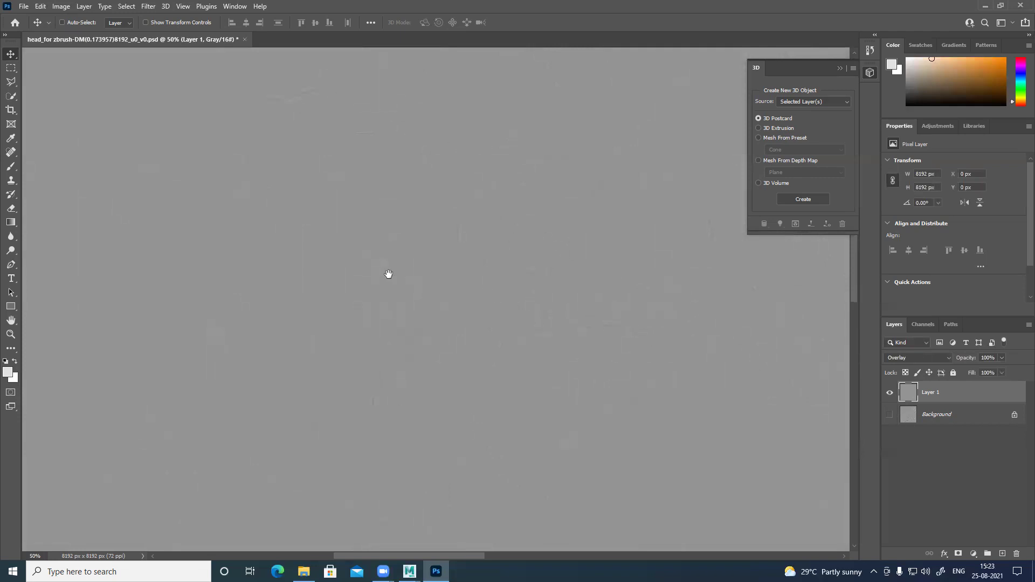
left_click(452, 267, "ctrl")
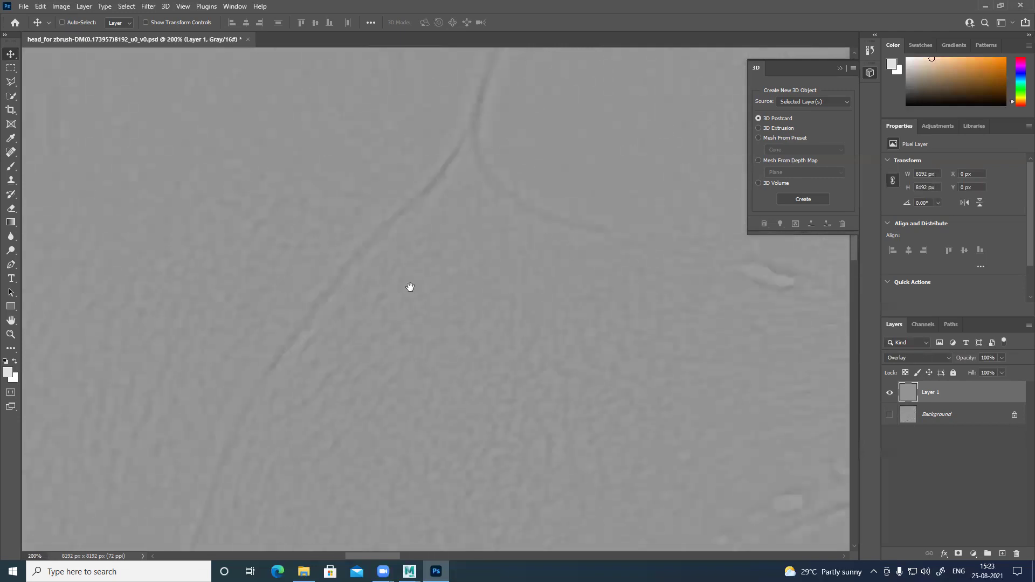